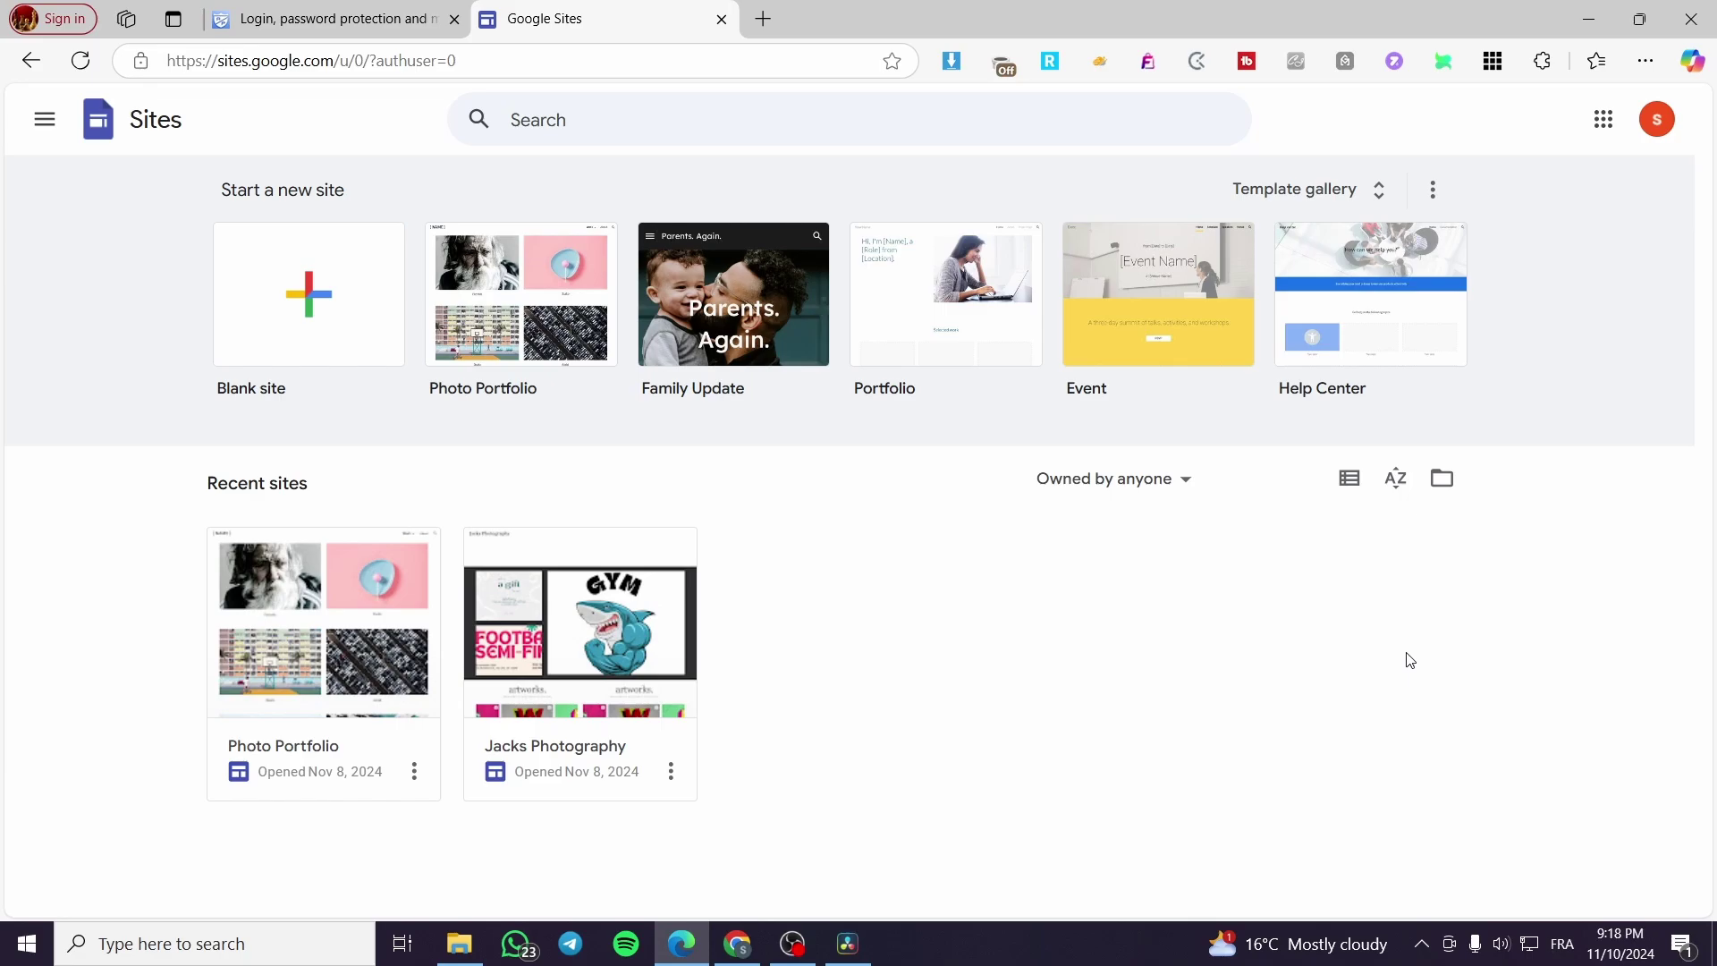
# Step: Check the AuthPro login-protection page, then return to the Google Sites home page
pyautogui.click(372, 9)
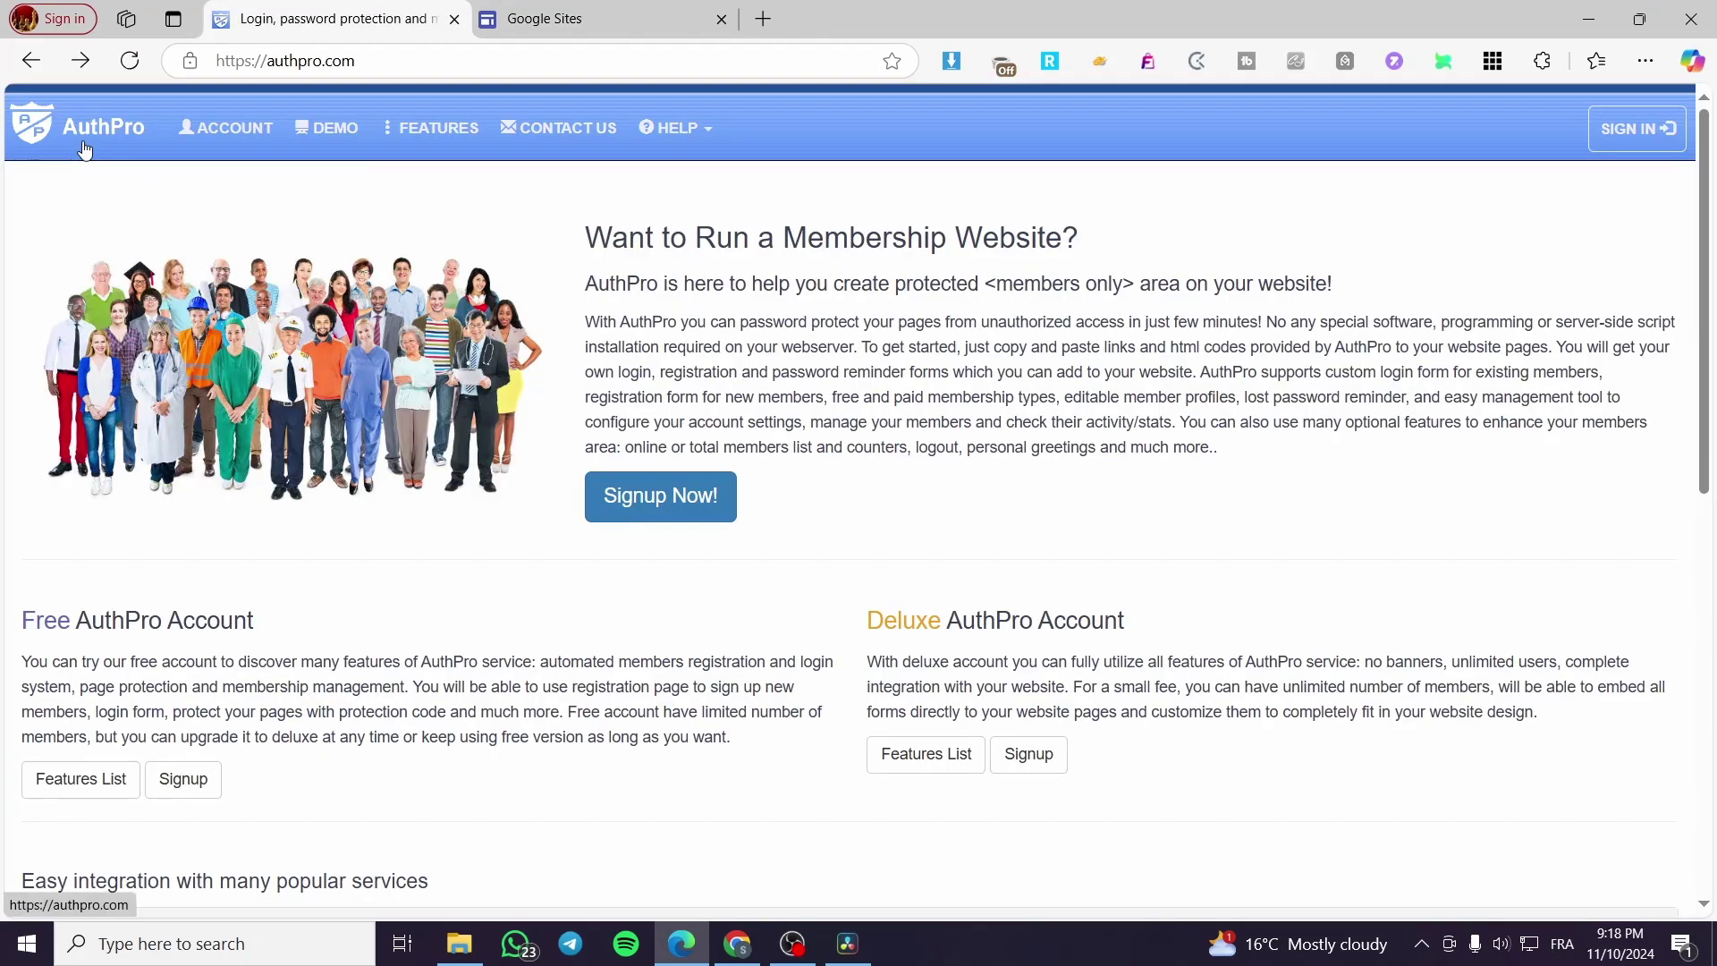
pyautogui.click(613, 11)
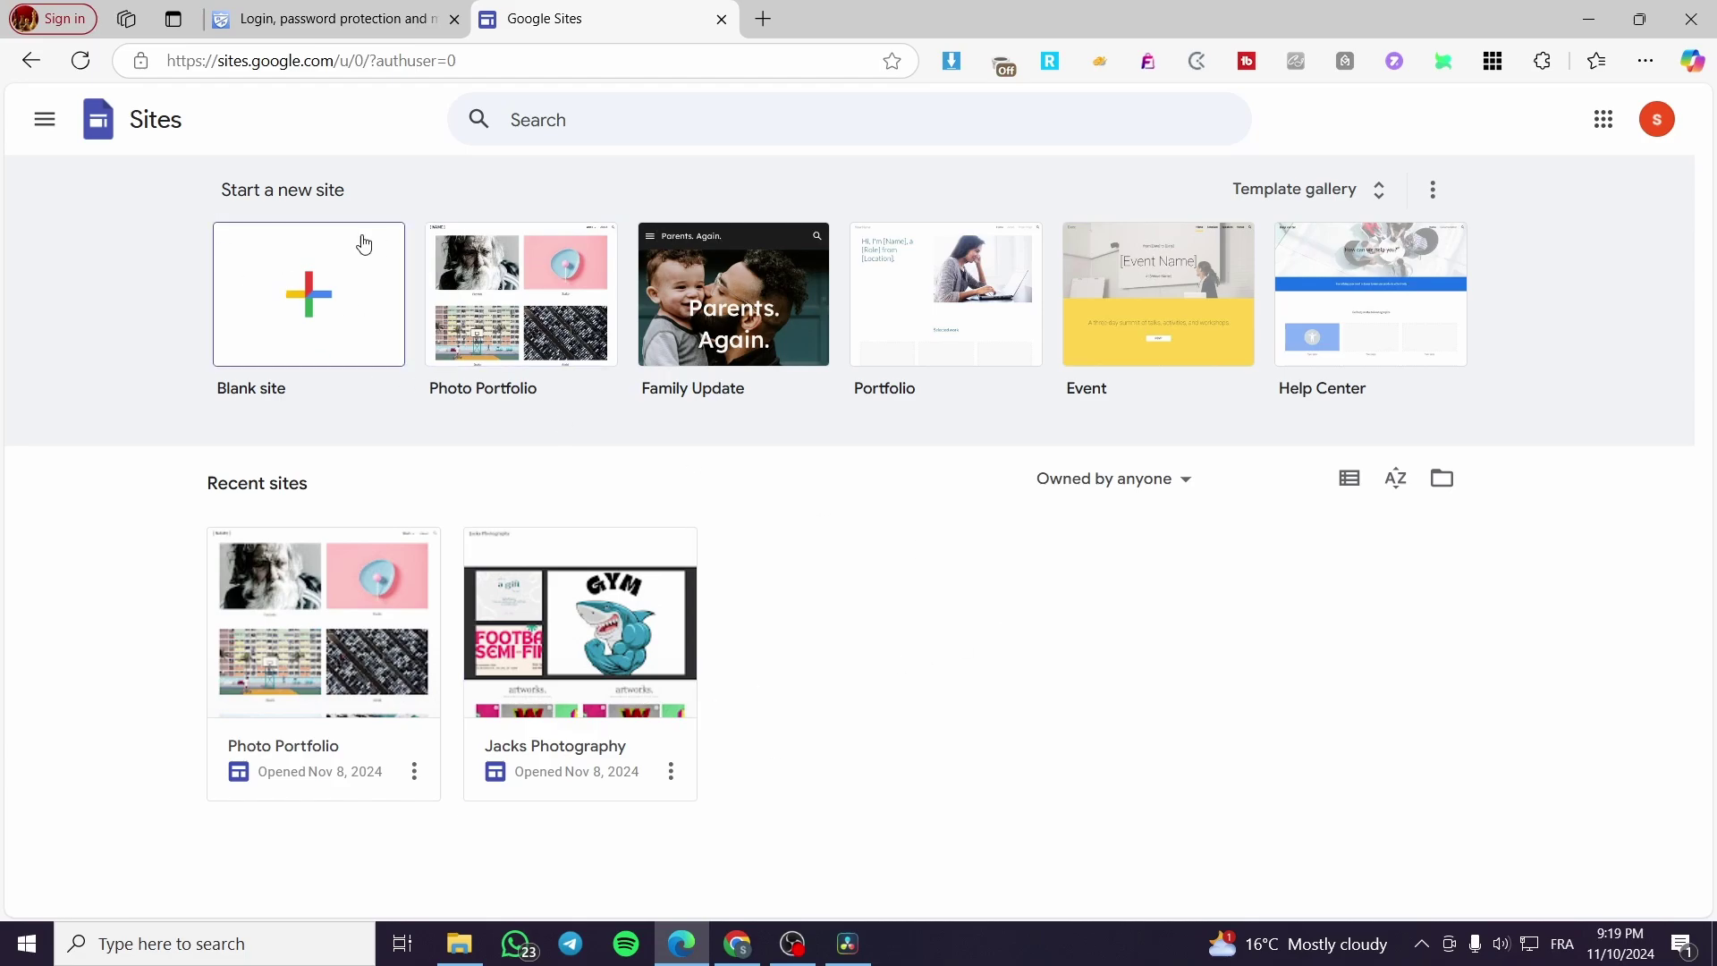
# Step: Browse the full template gallery, then go back to the Sites home page
pyautogui.click(1334, 189)
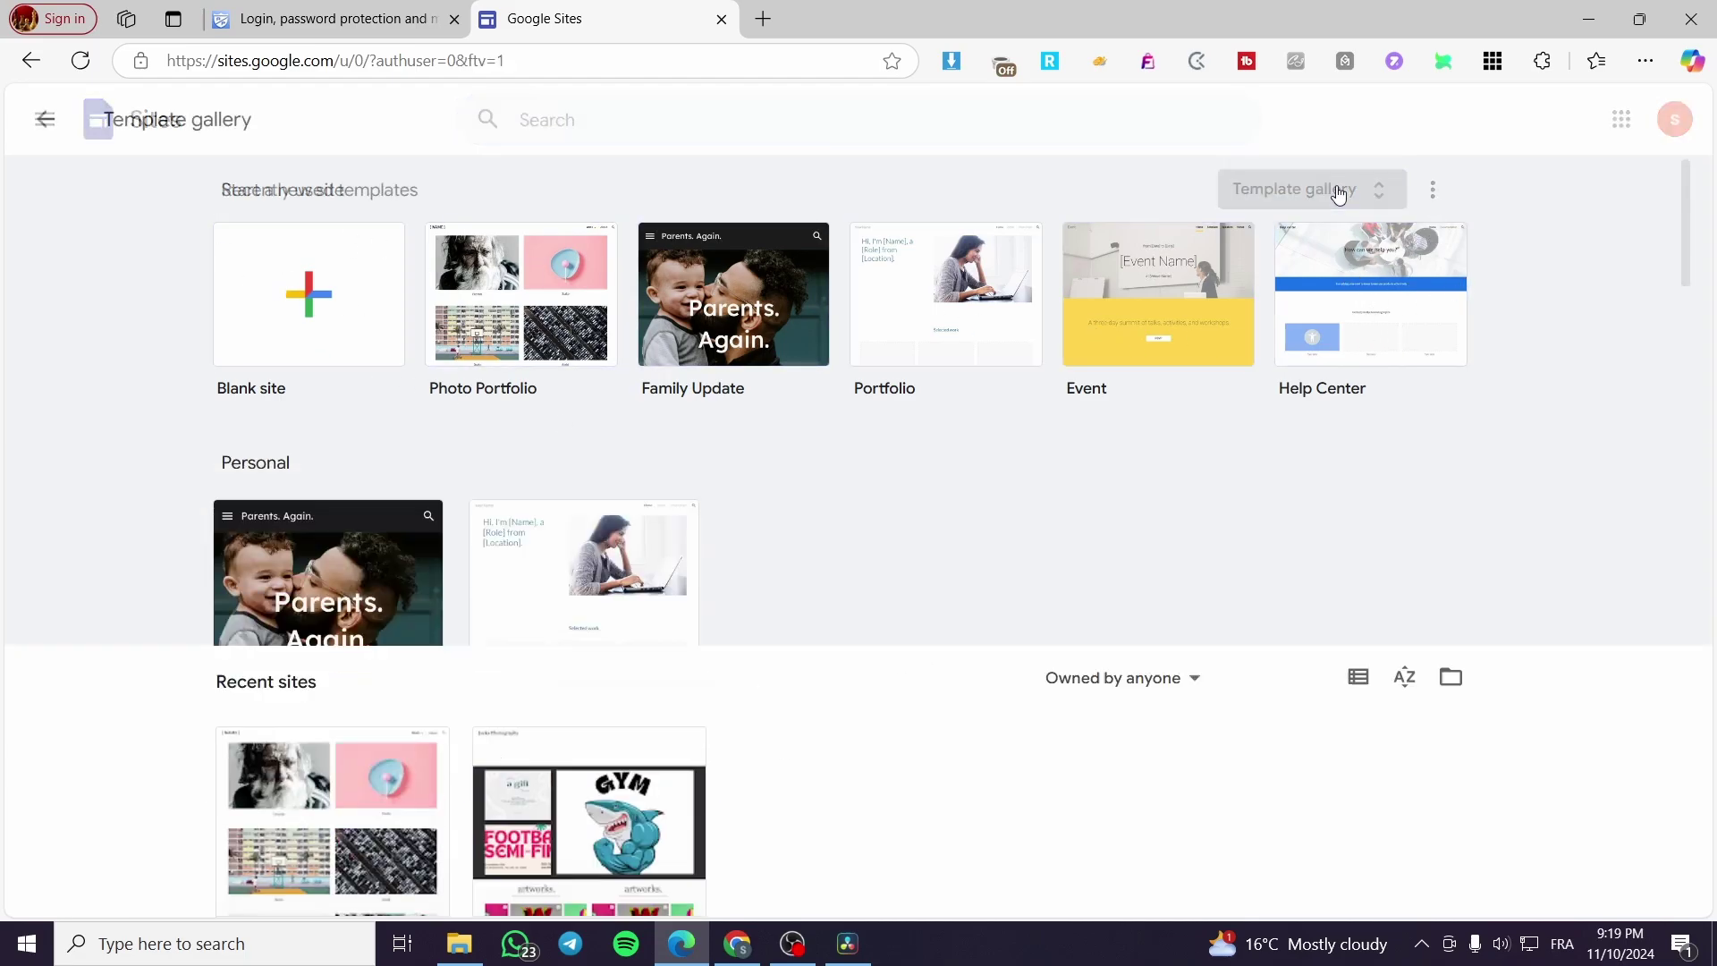
pyautogui.scroll(-15, 948, 629)
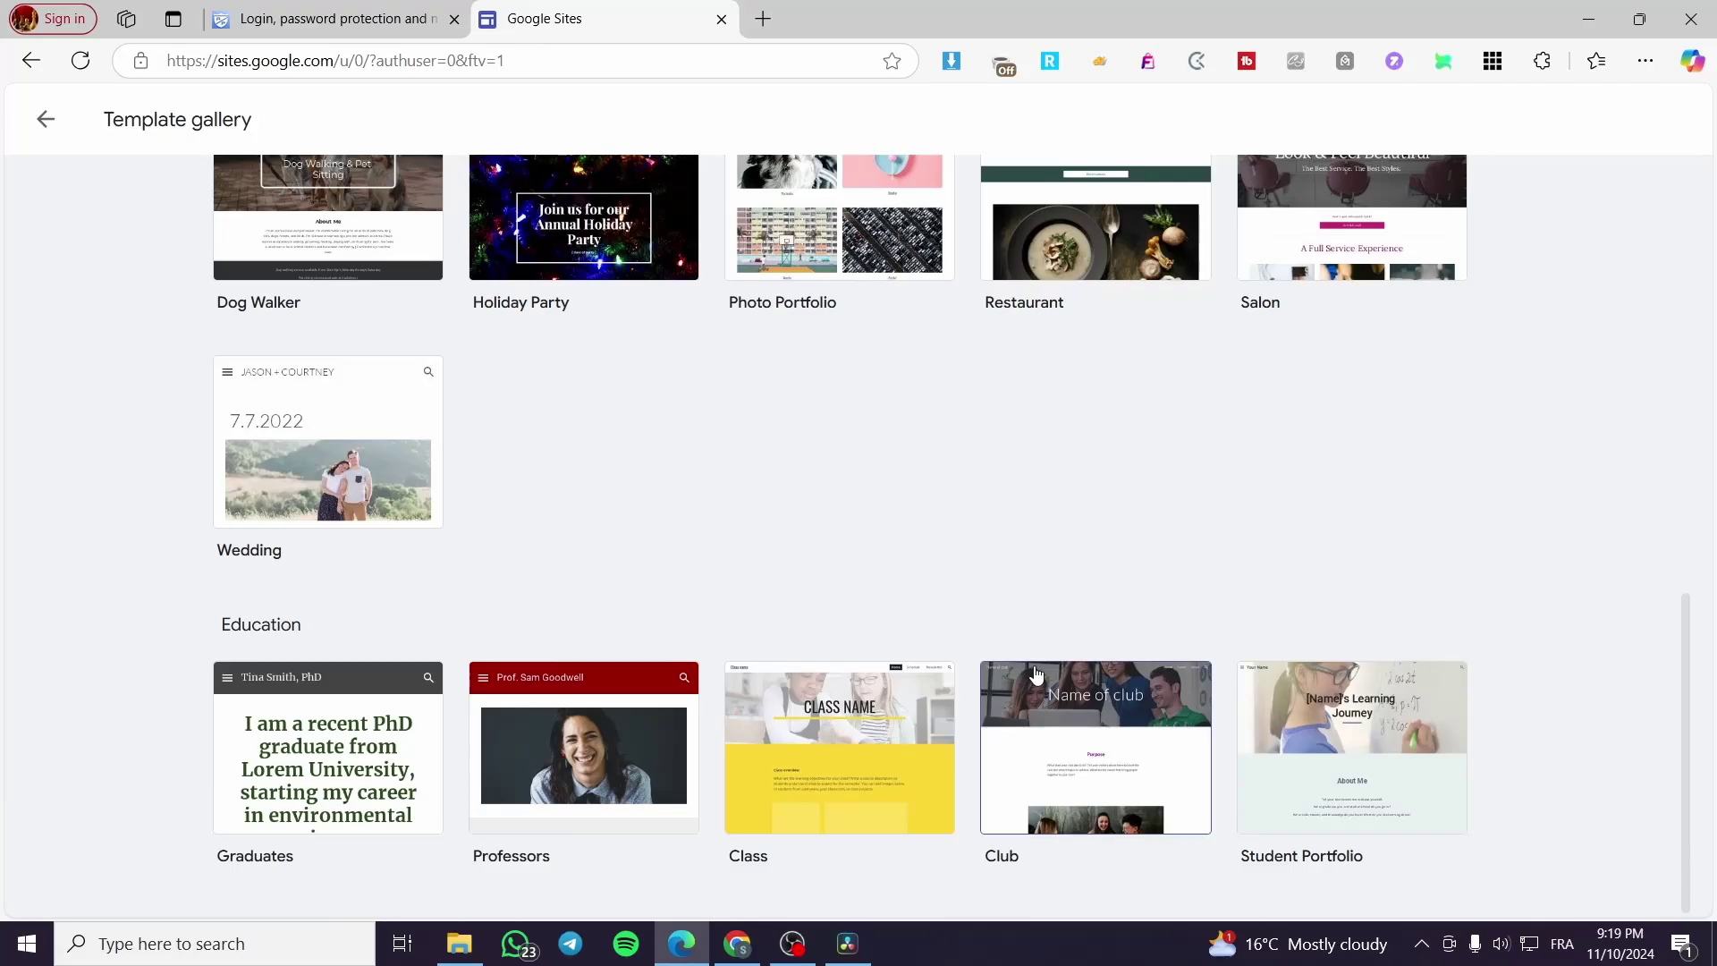
pyautogui.scroll(15, 1032, 687)
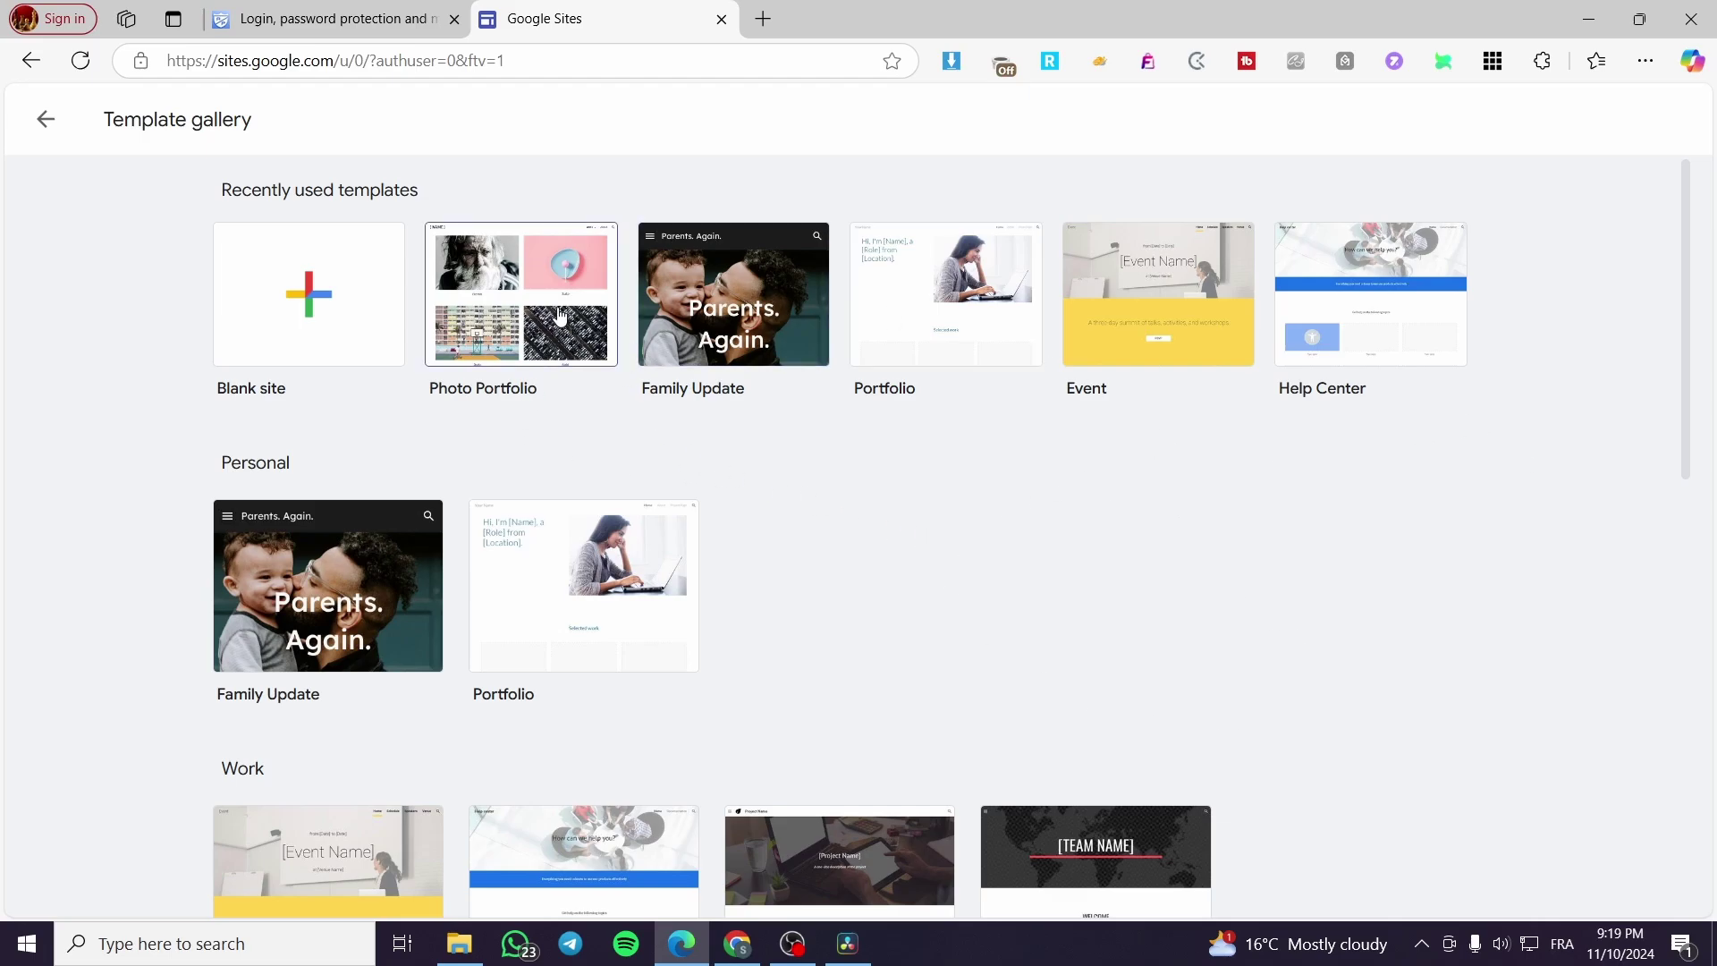
pyautogui.click(46, 120)
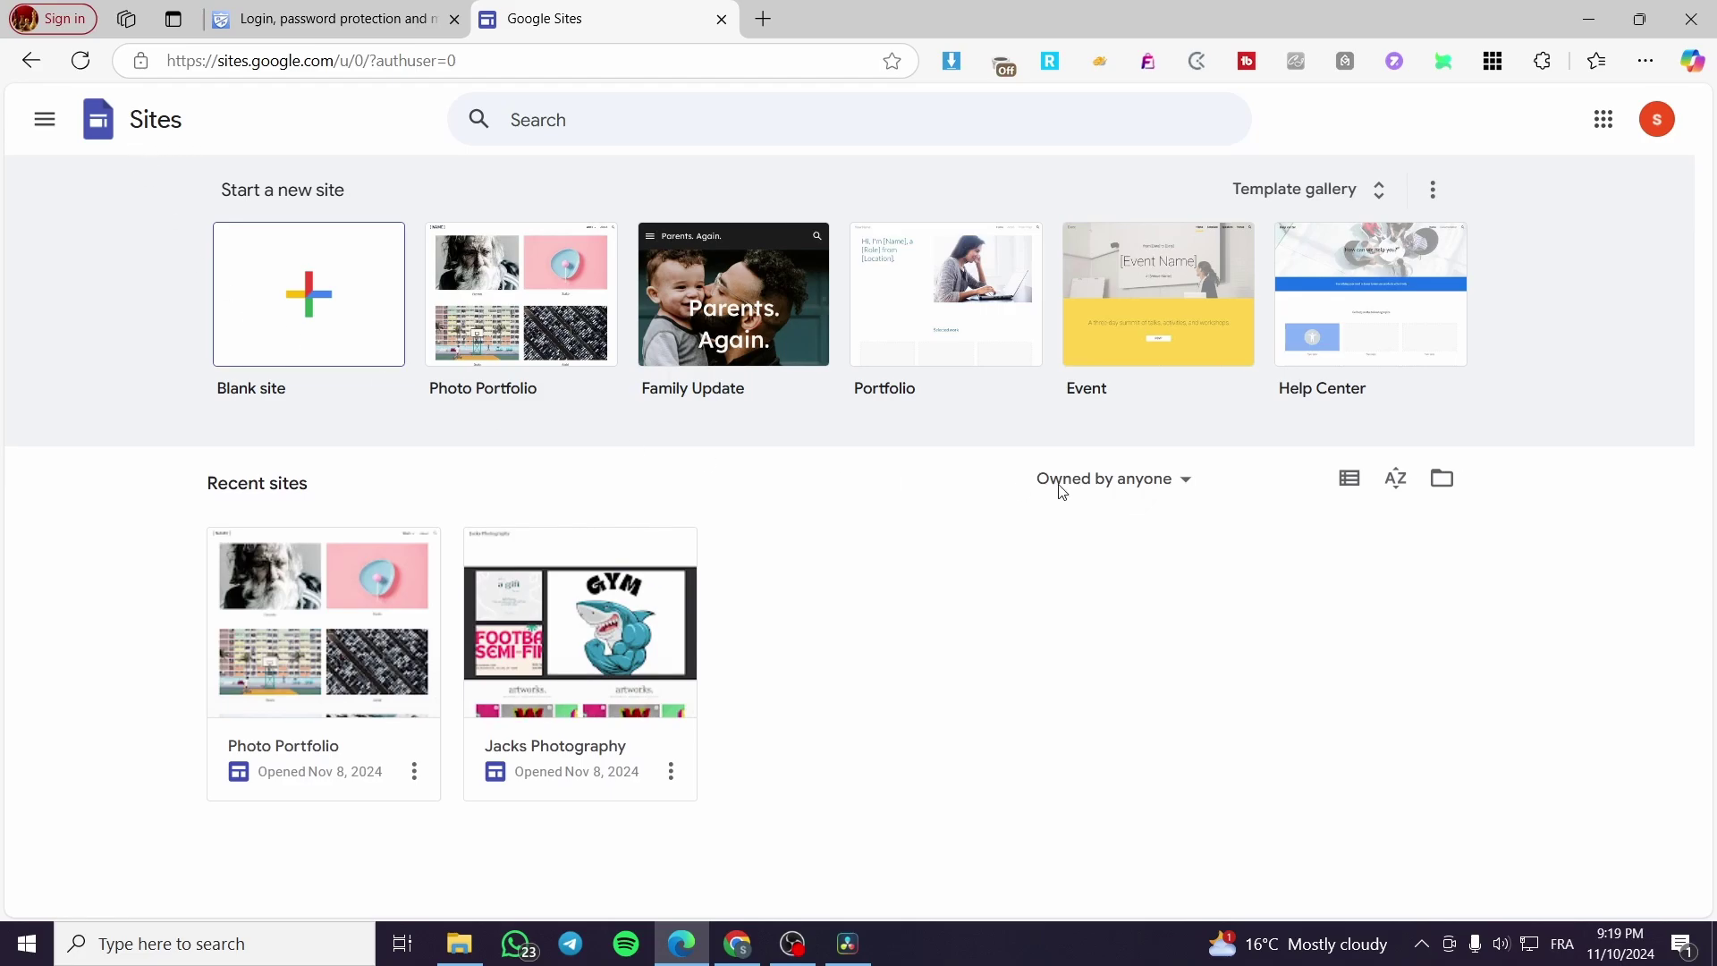
# Step: Open the Photo Portfolio site in the editor and review its galleries and newsletter form
pyautogui.click(317, 677)
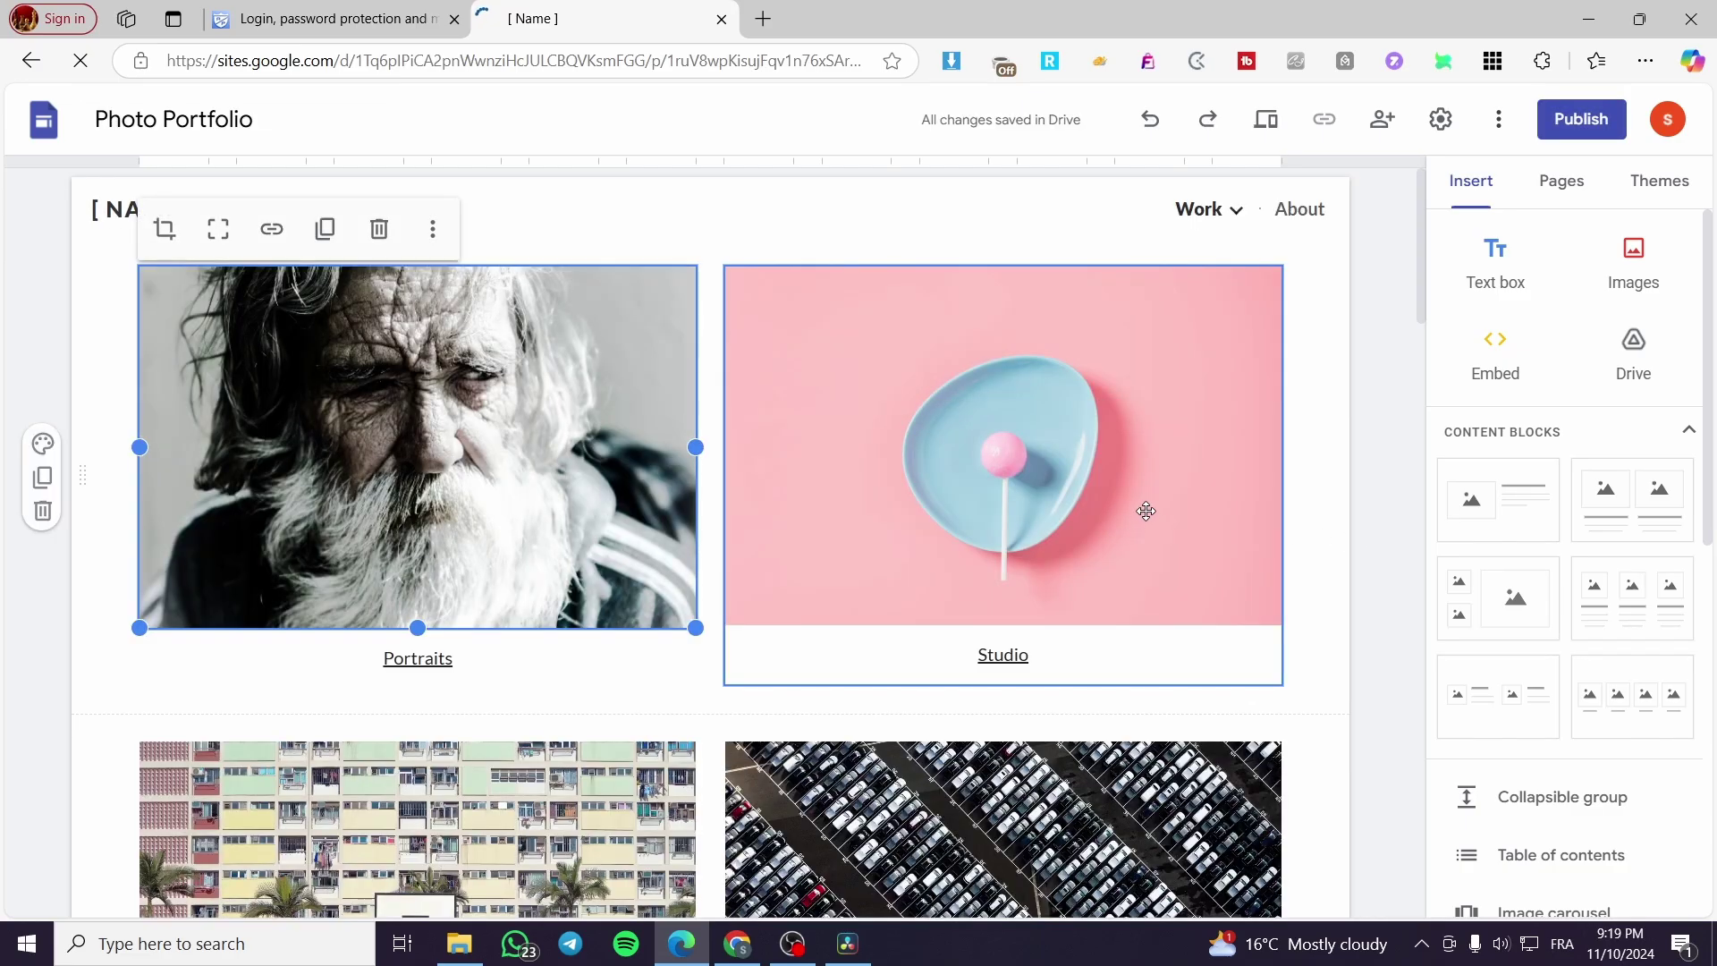
pyautogui.scroll(-15, 1109, 474)
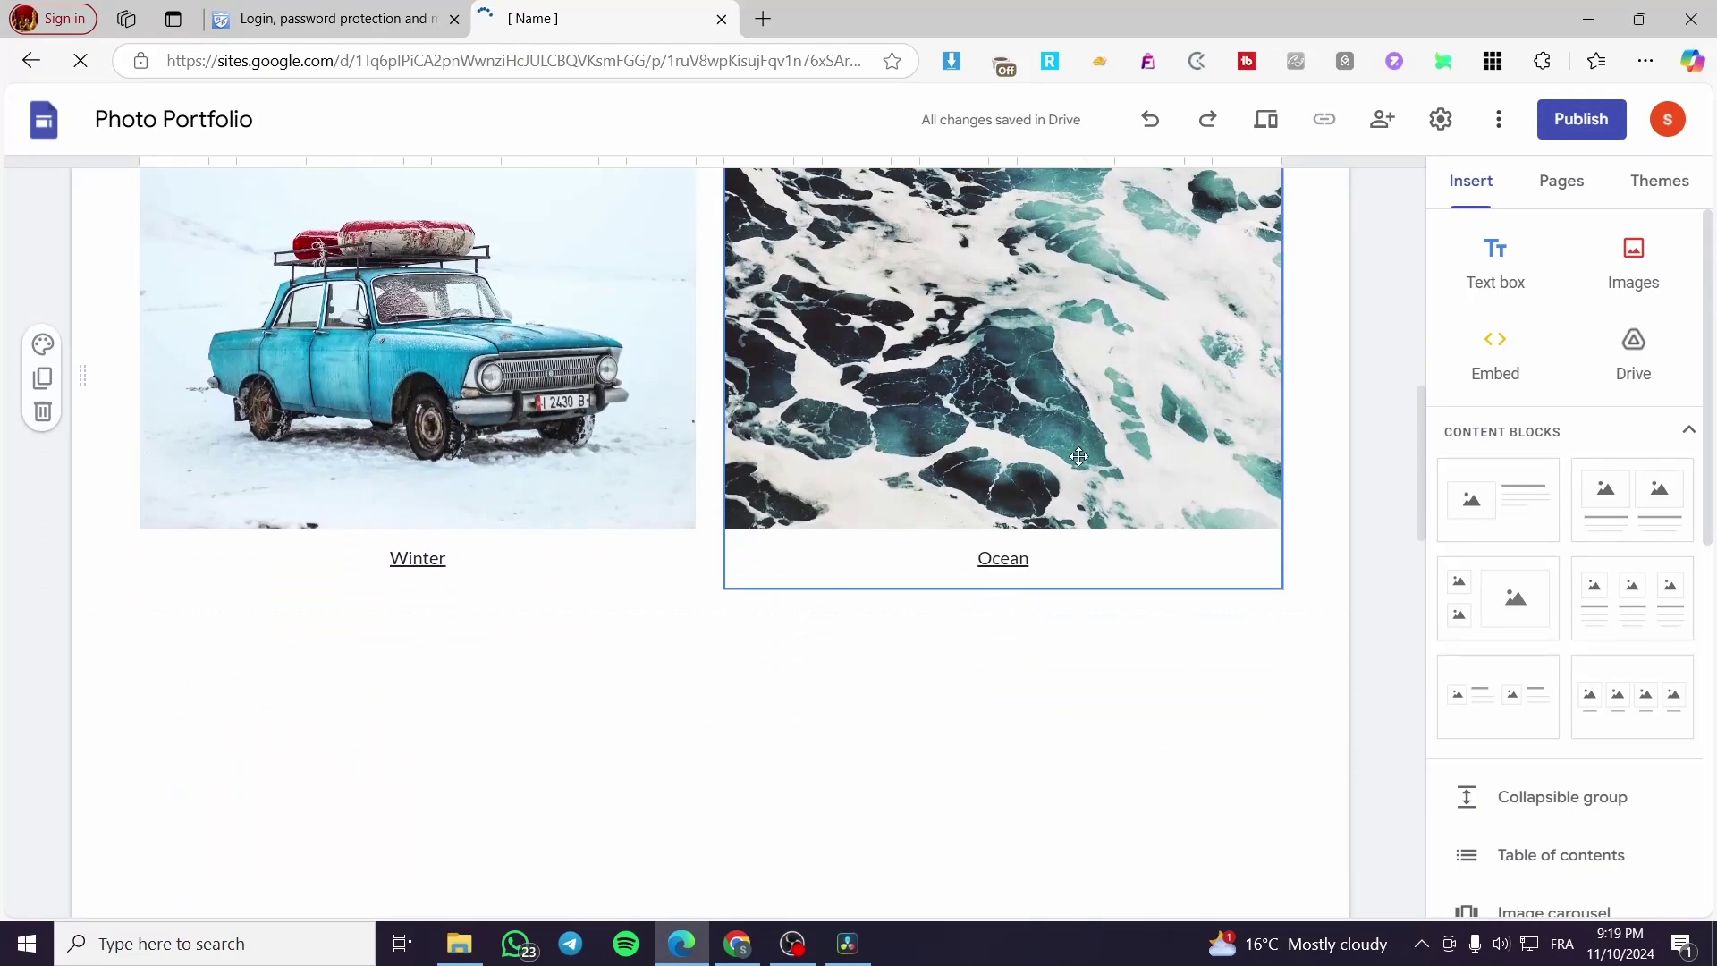
pyautogui.scroll(-5, 1082, 463)
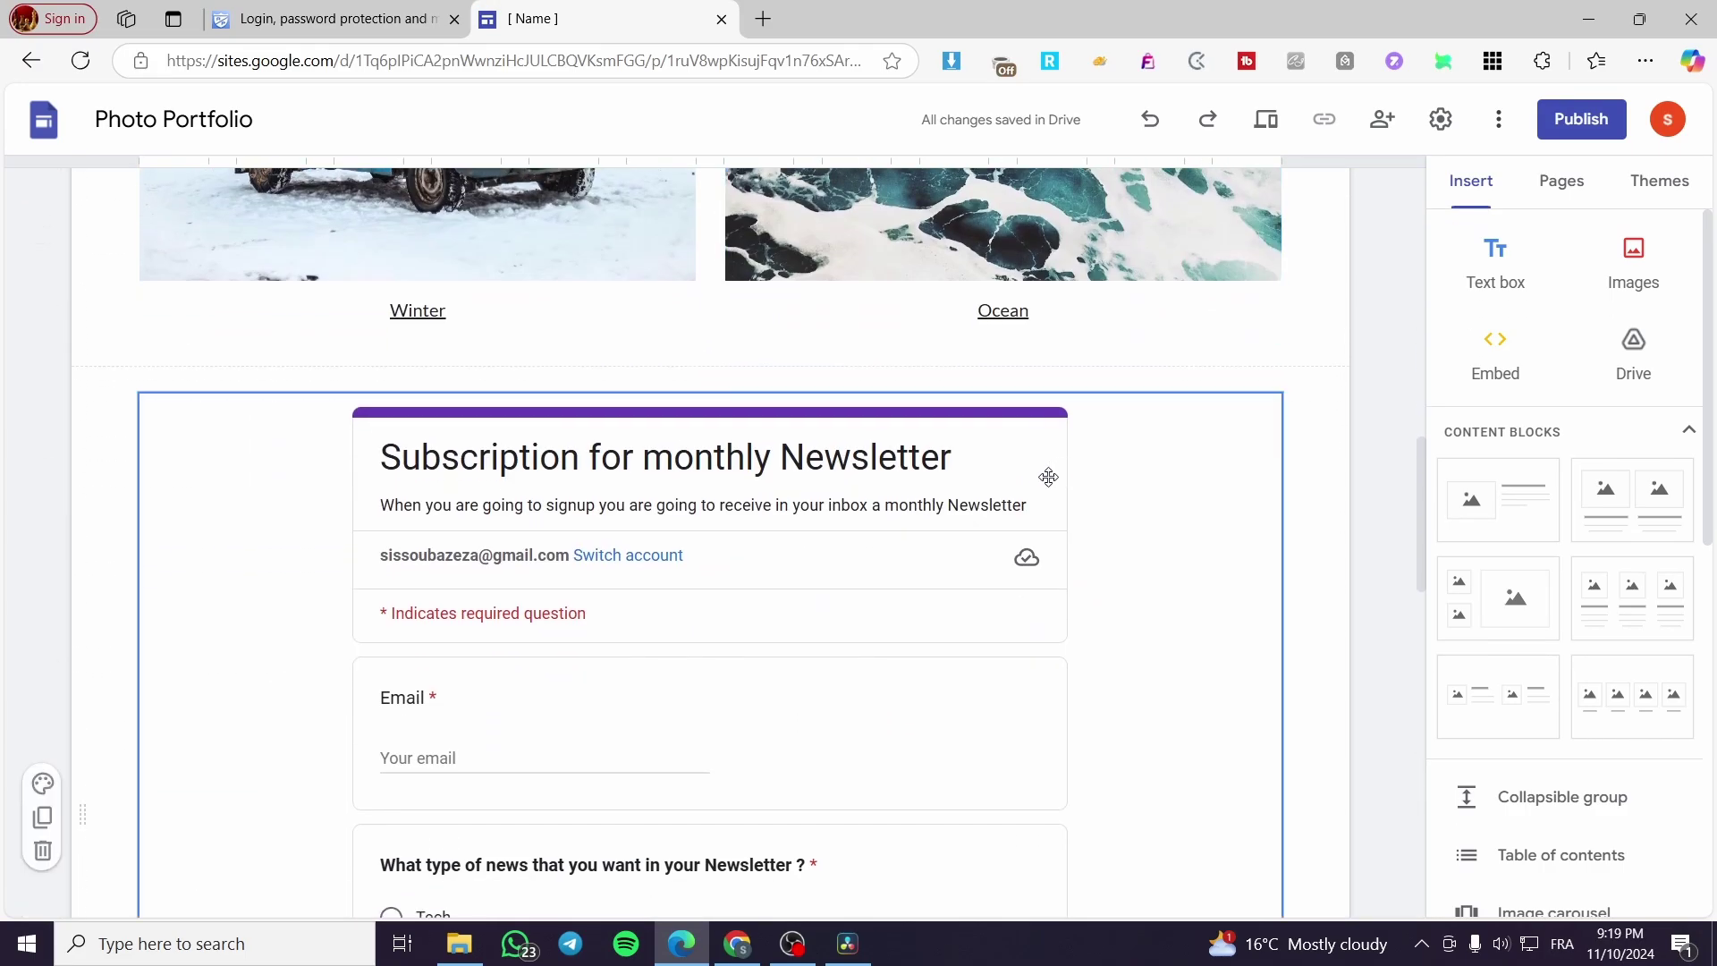
pyautogui.scroll(-10, 1126, 572)
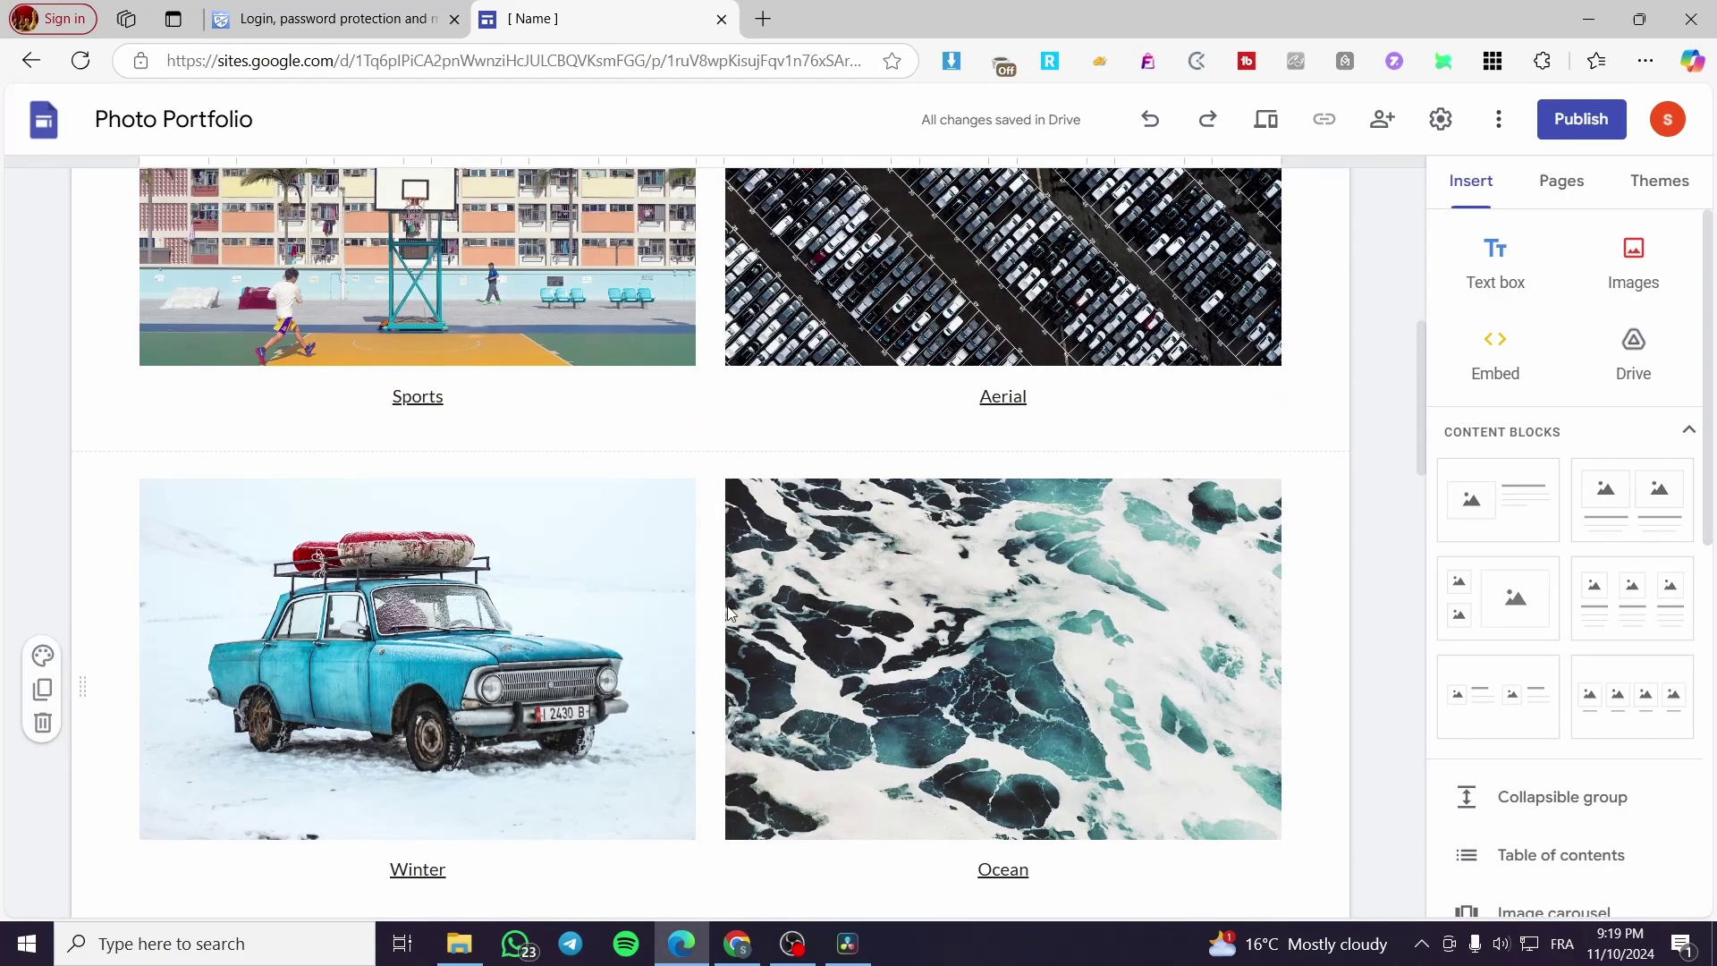
pyautogui.click(691, 605)
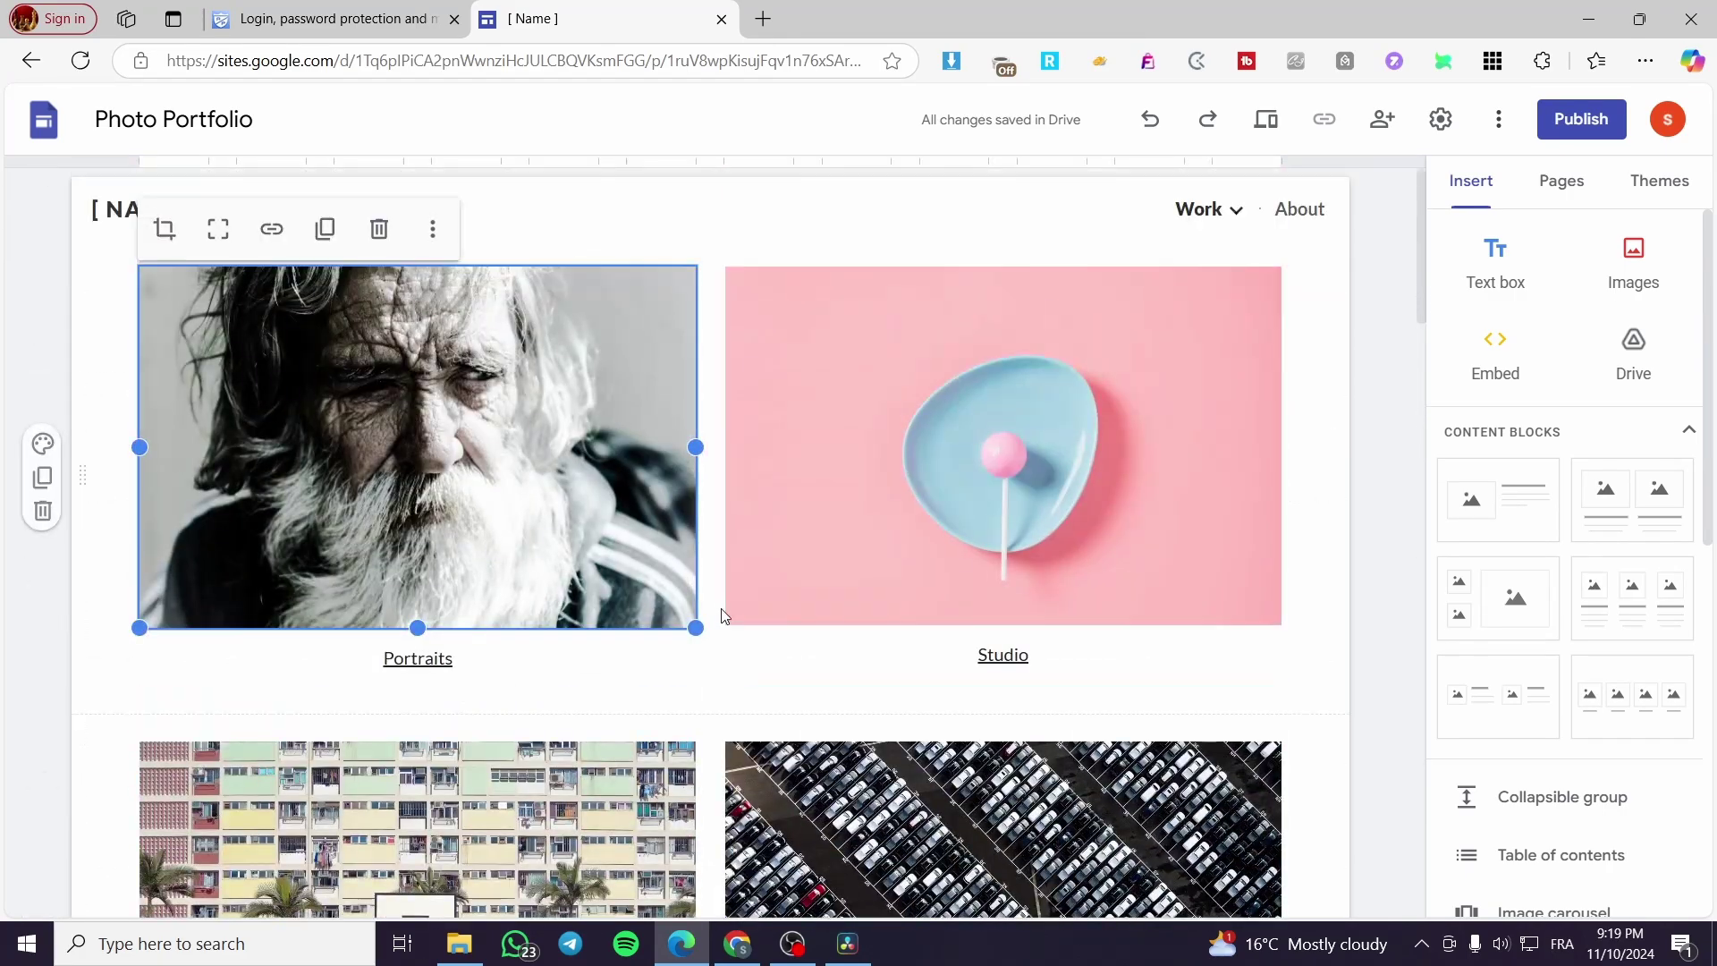
# Step: Publish the Photo Portfolio site at the web address jacks-photography1
pyautogui.click(1574, 125)
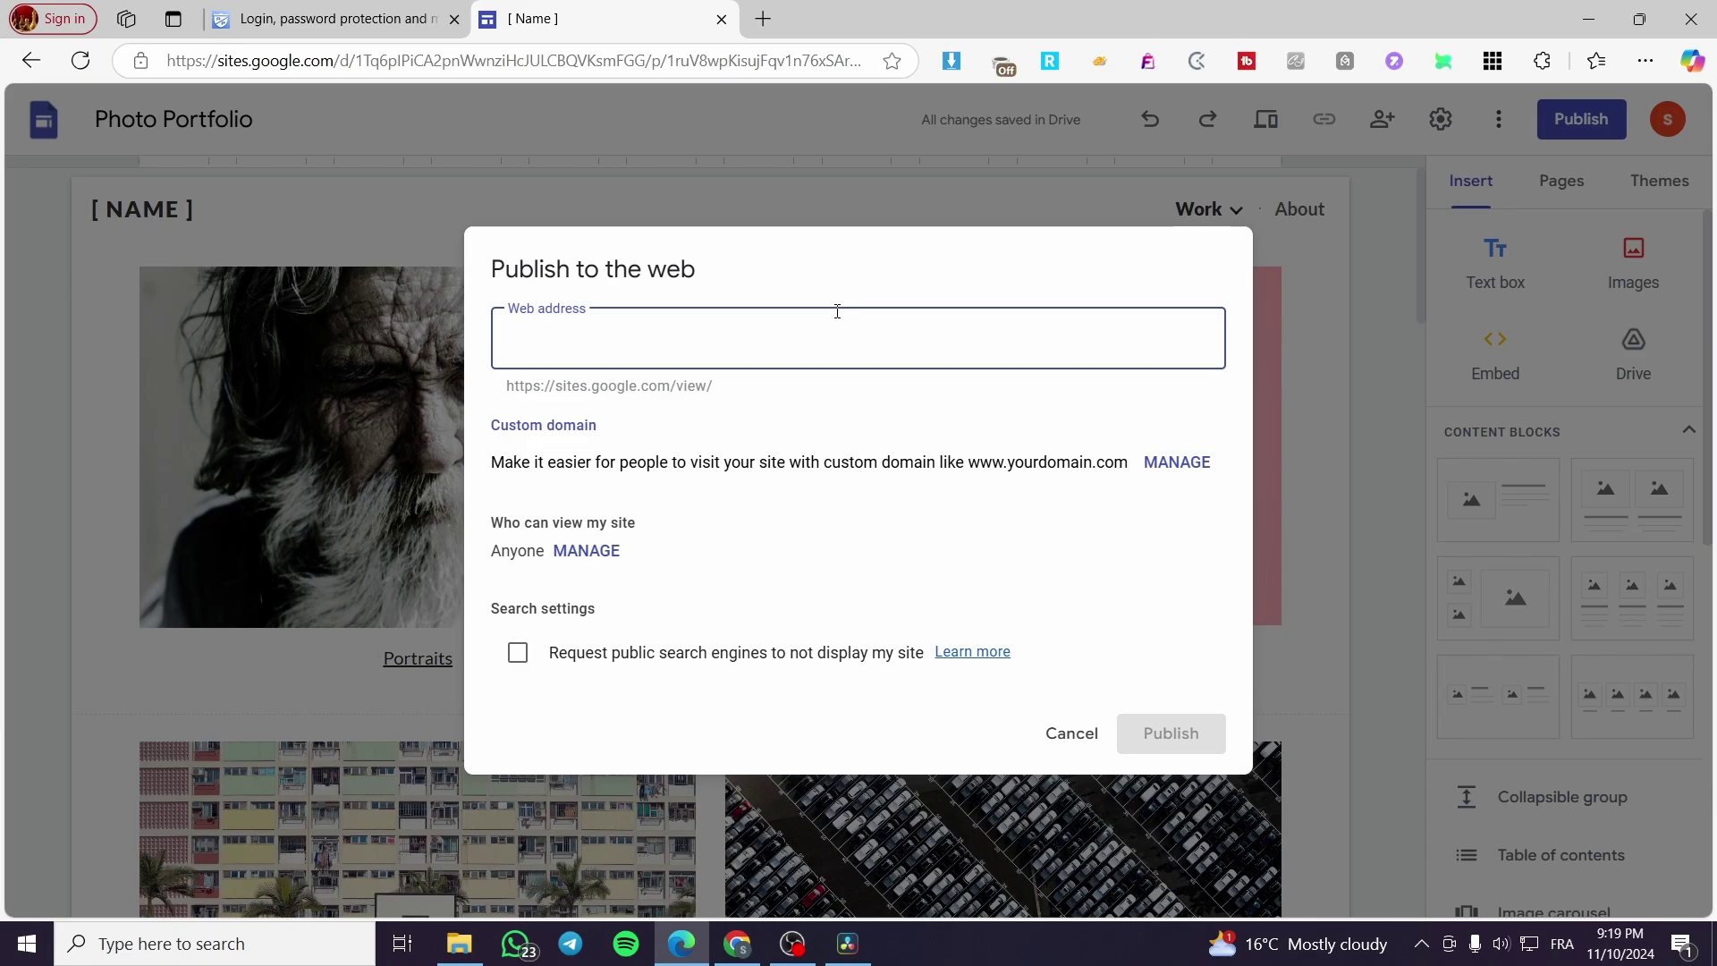
pyautogui.write('jacks')
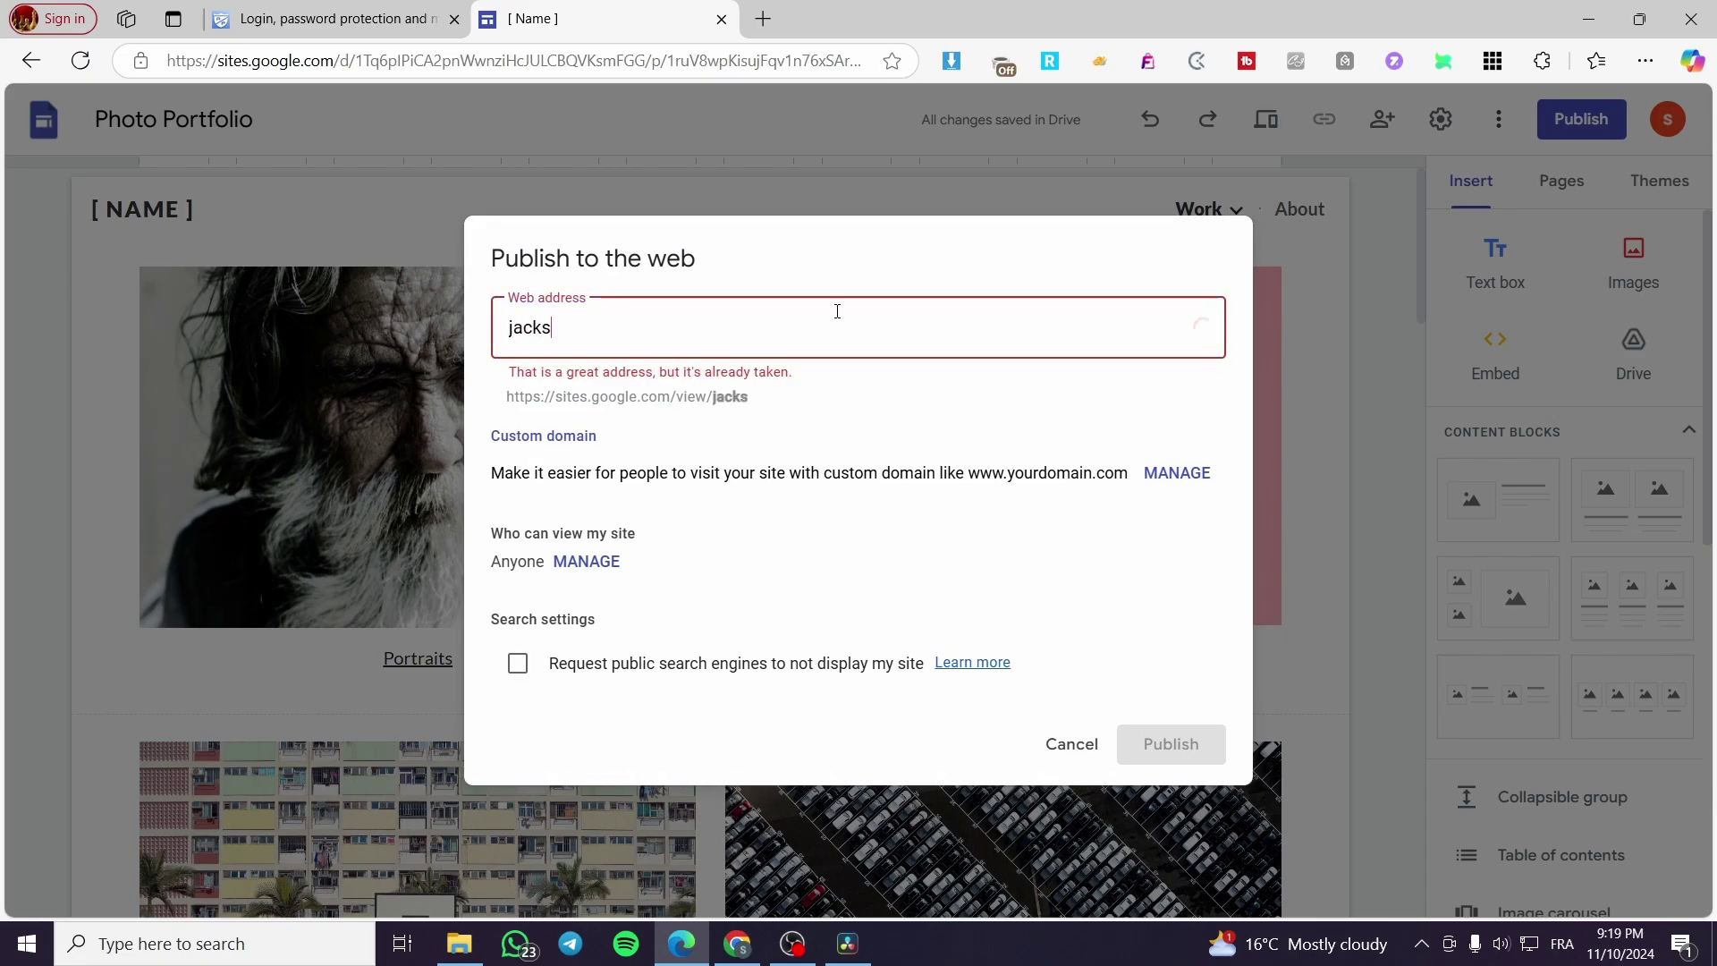
pyautogui.write('-ph')
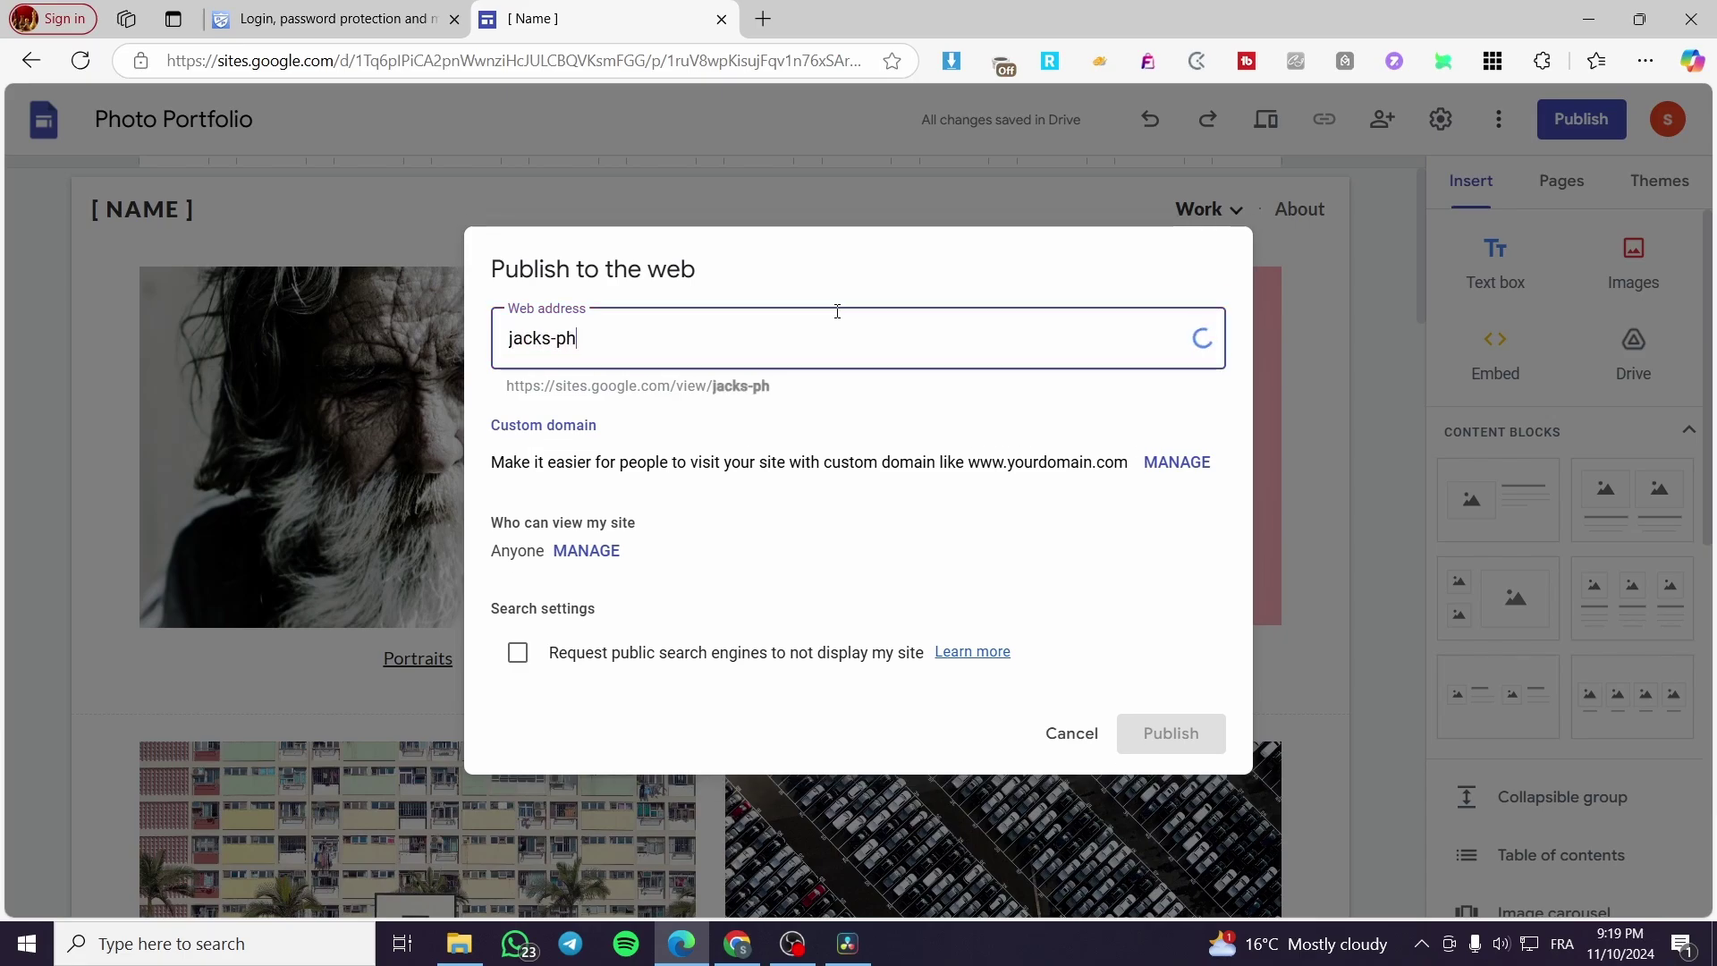
pyautogui.write('otography')
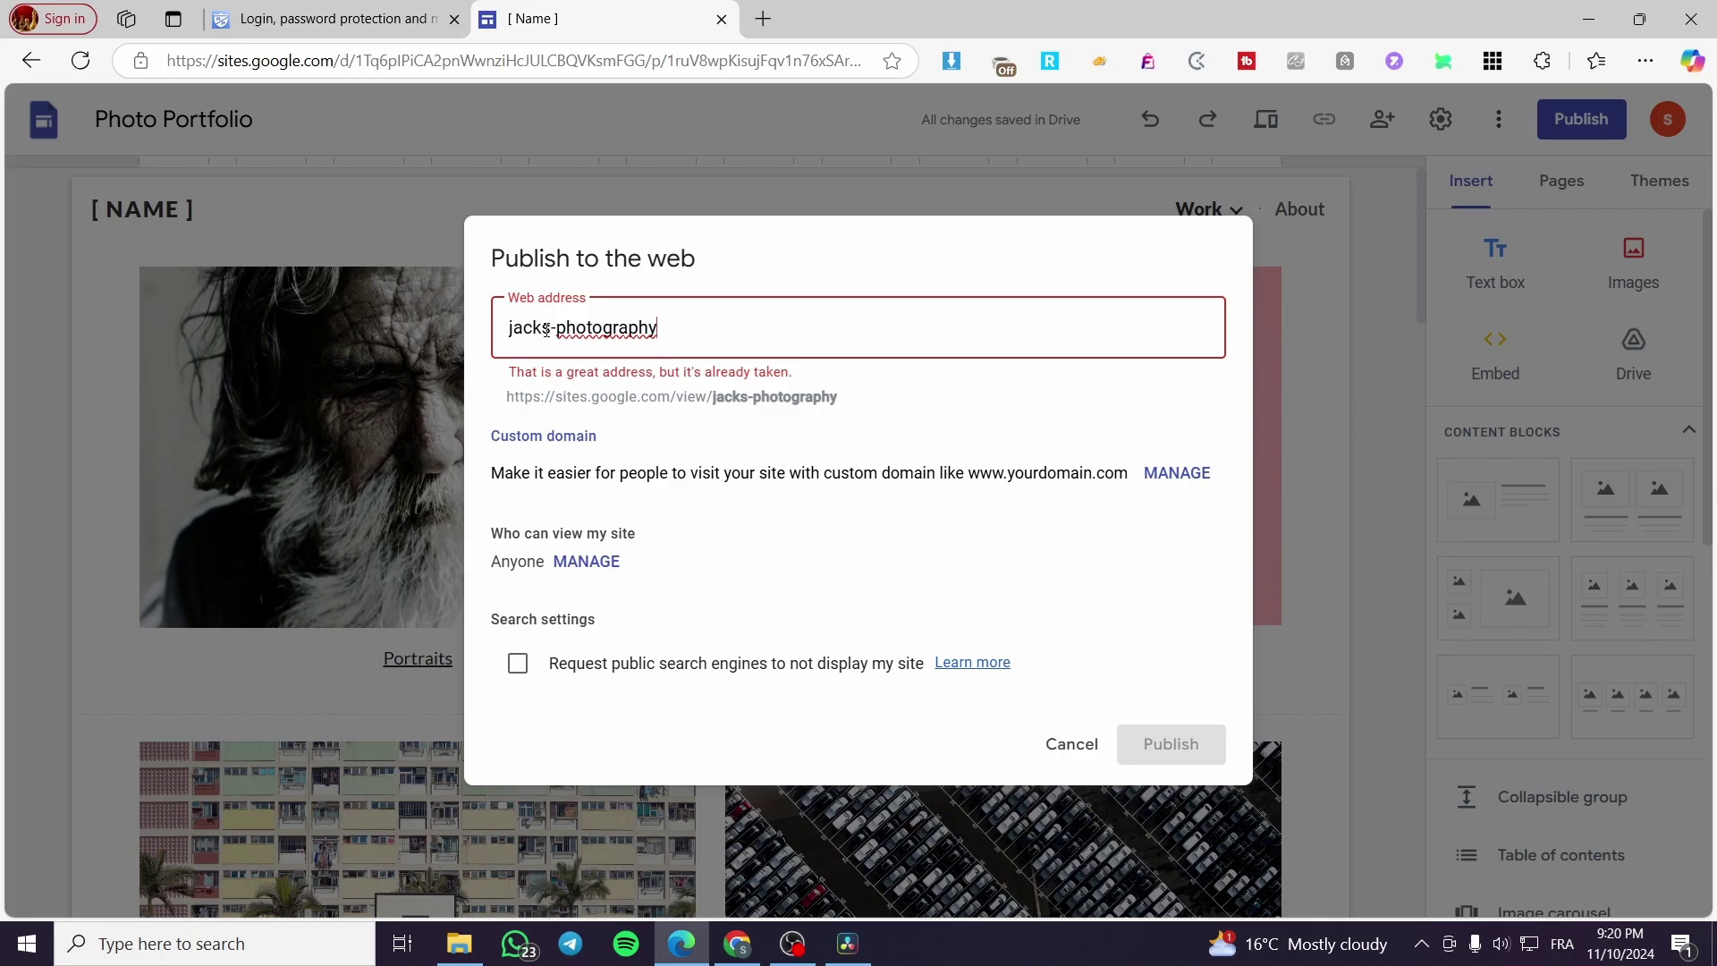
pyautogui.write('1')
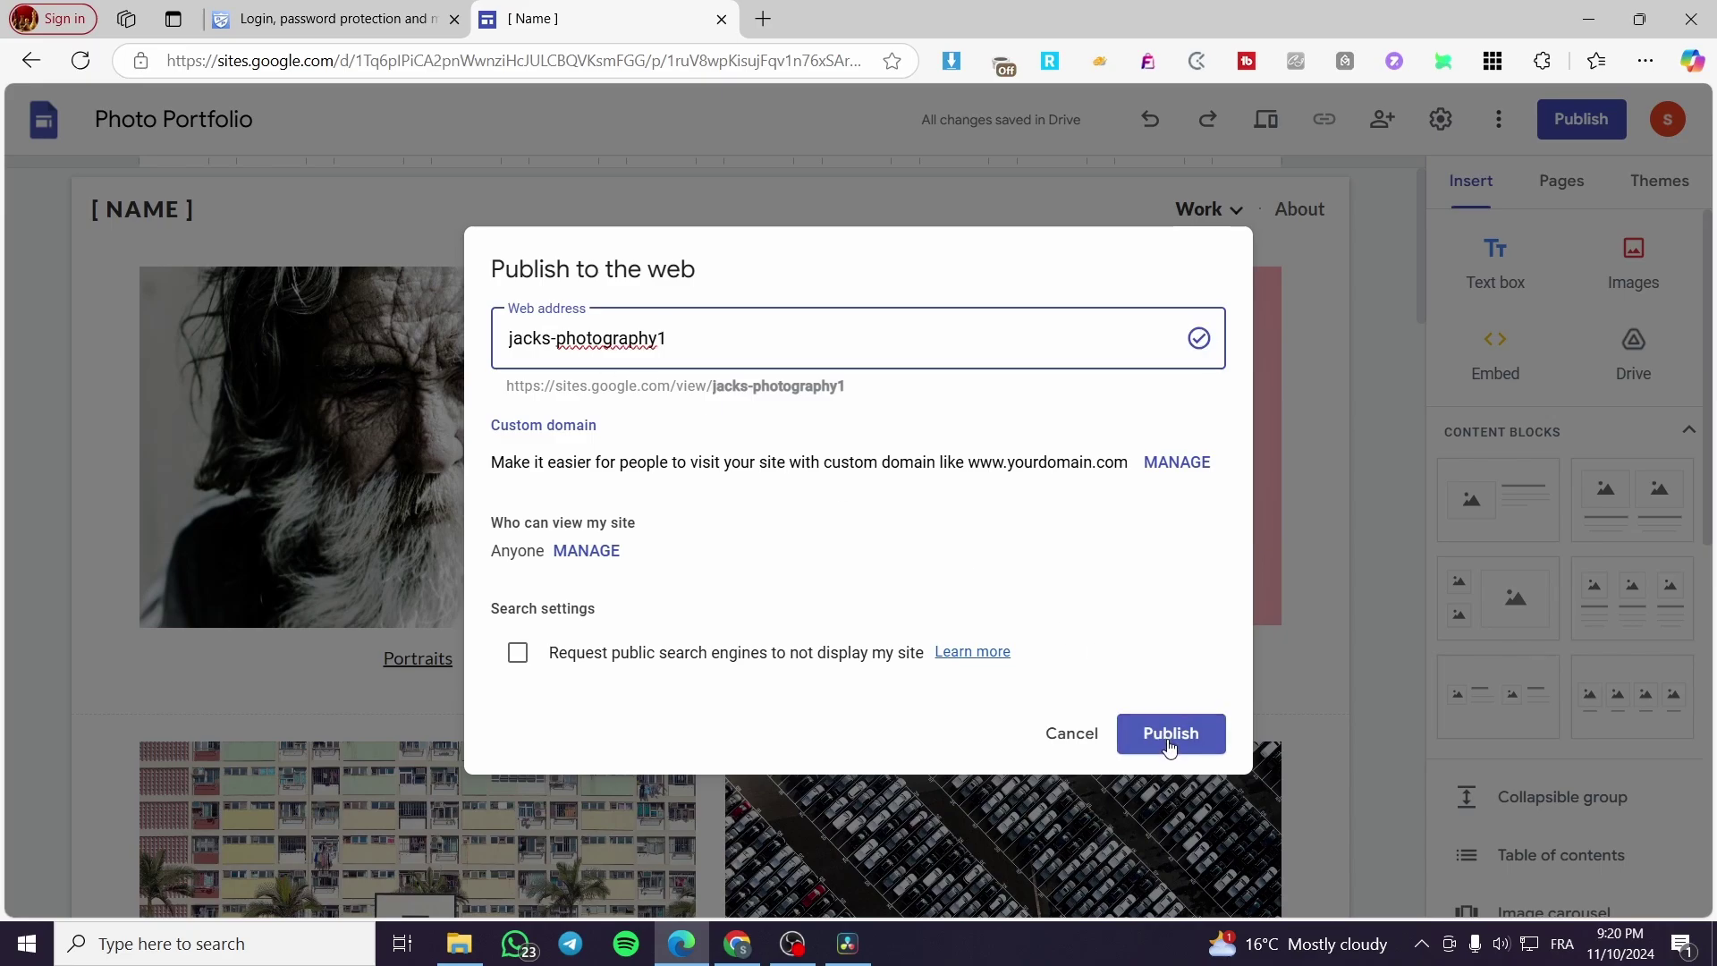
pyautogui.click(1170, 735)
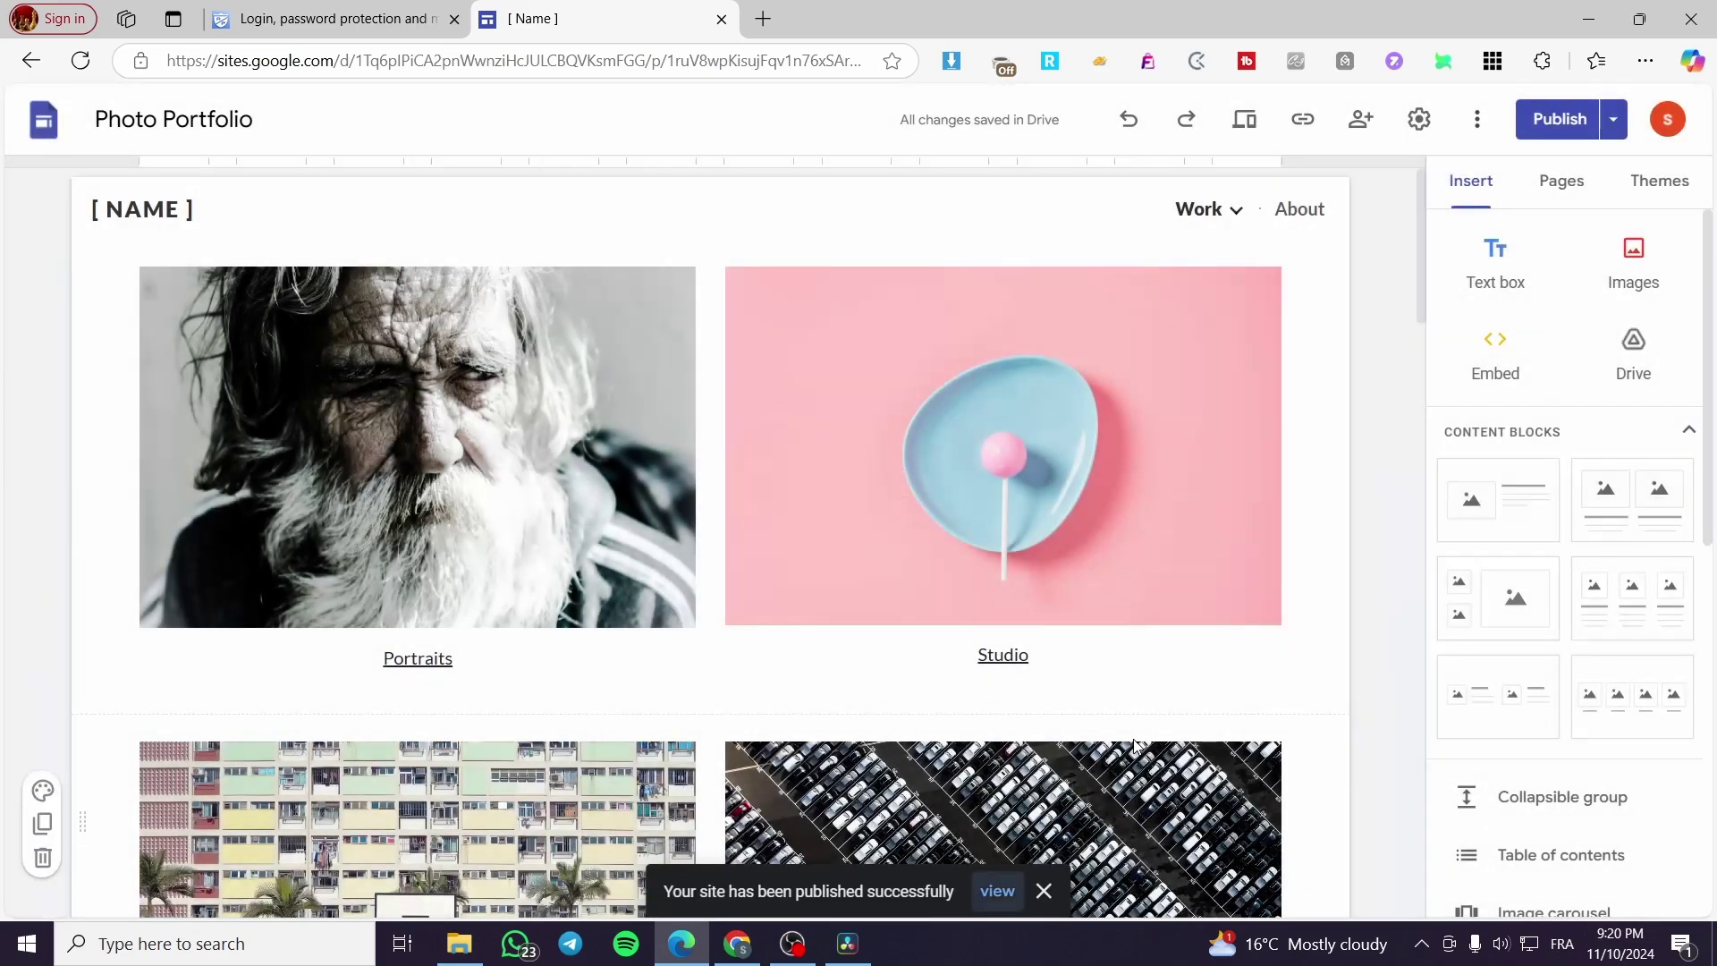
# Step: View the live jacks-photography1 site and its URL, then return to the AuthPro homepage
pyautogui.click(997, 892)
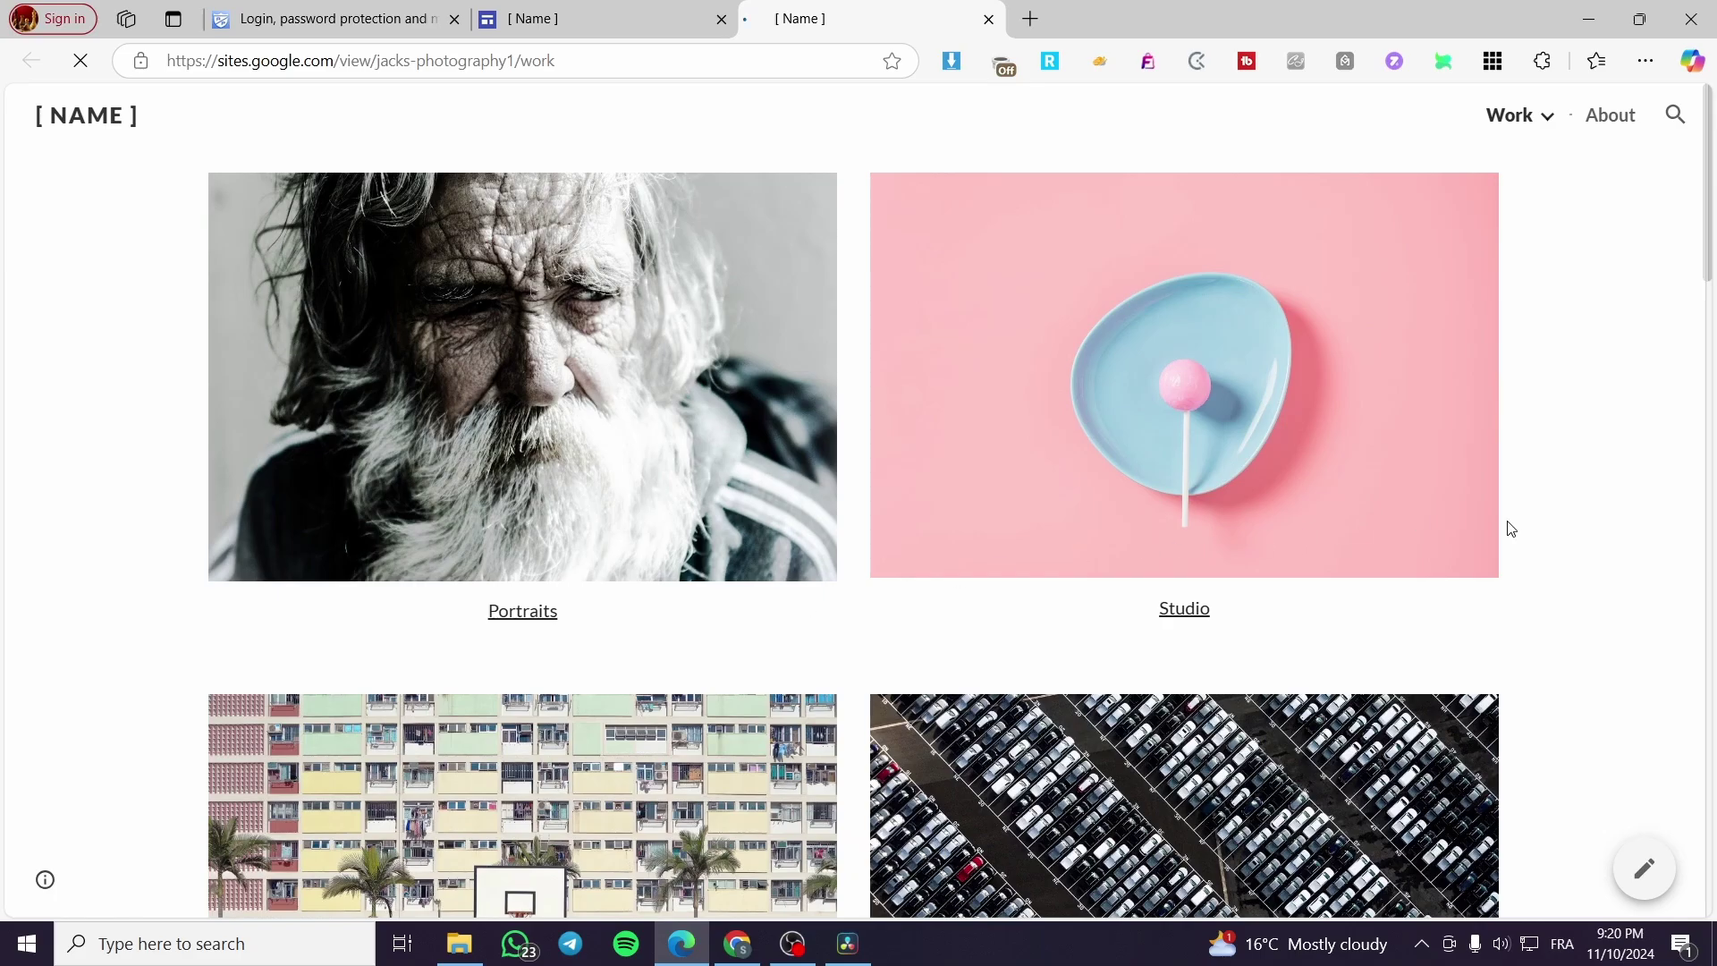
pyautogui.scroll(-20, 1302, 476)
pyautogui.scroll(20, 1031, 475)
pyautogui.click(209, 62)
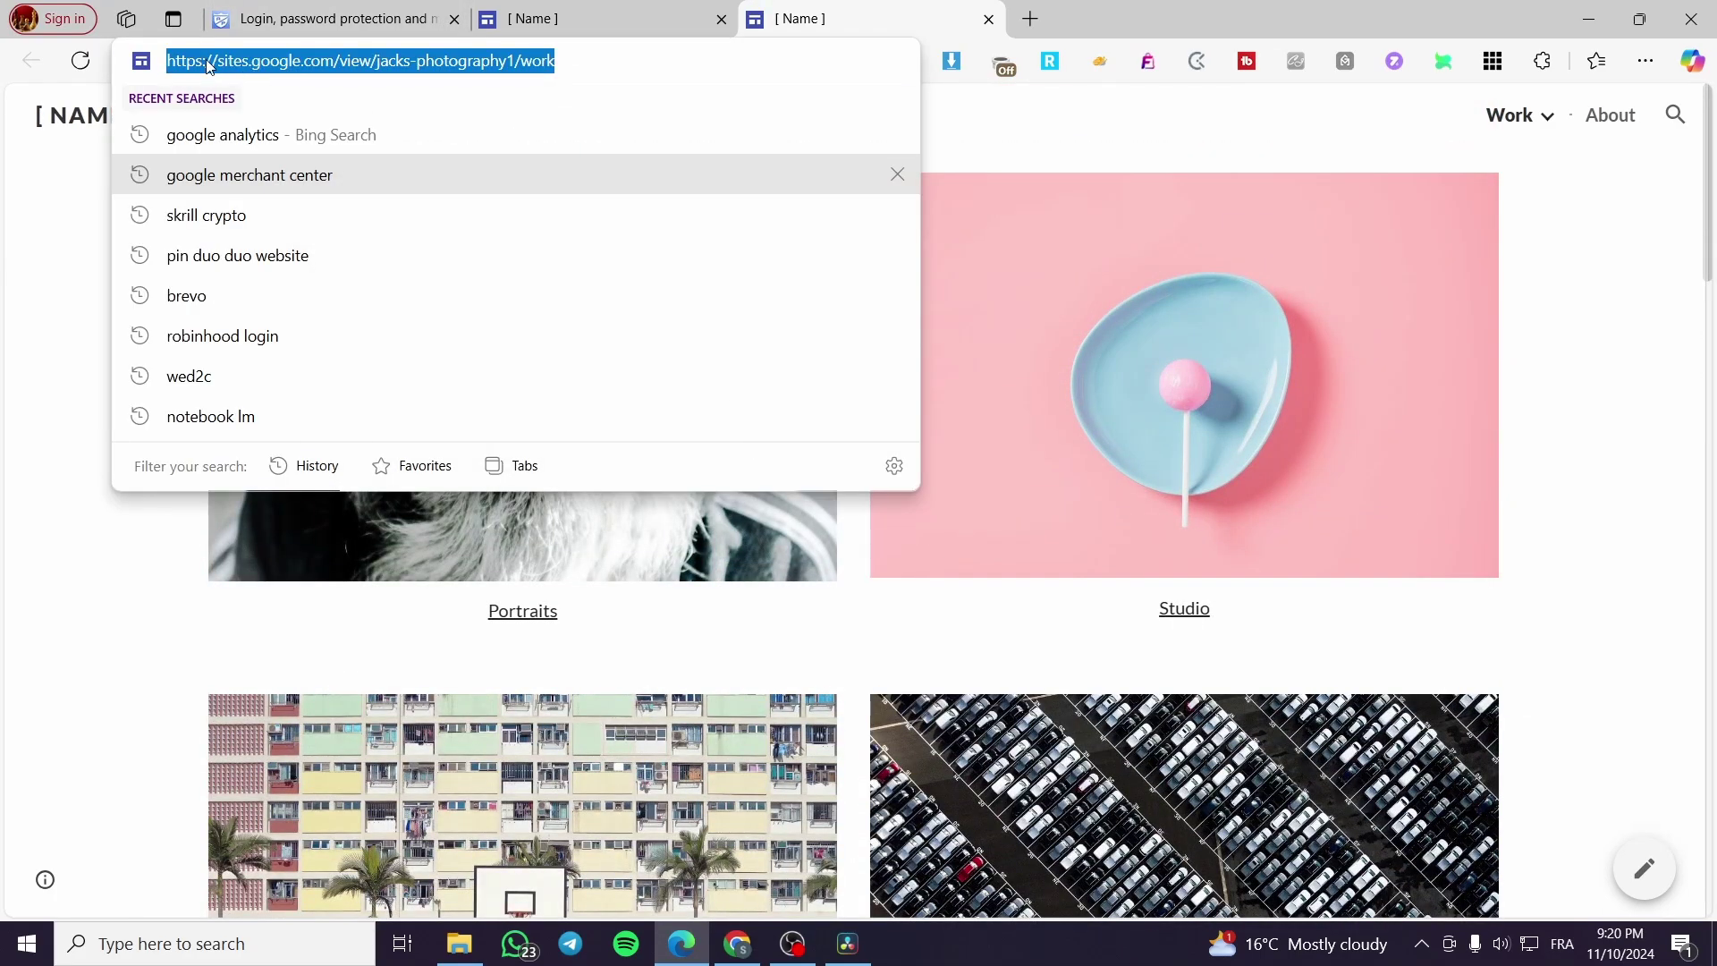
pyautogui.click(603, 12)
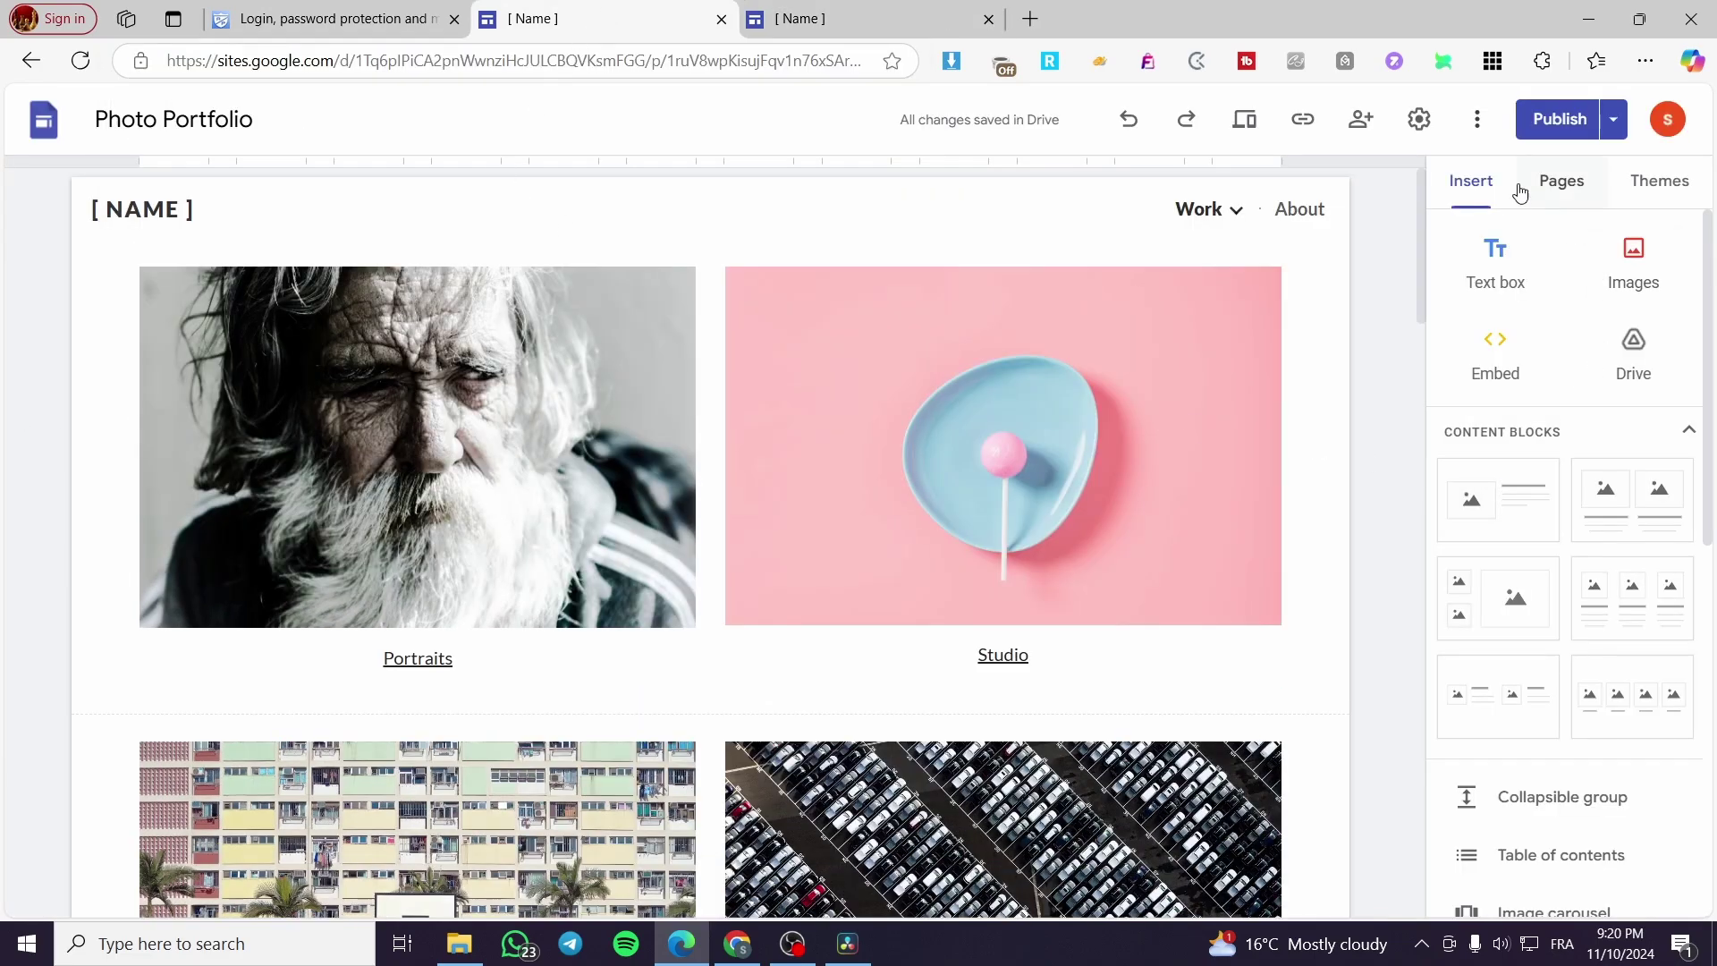
pyautogui.click(305, 12)
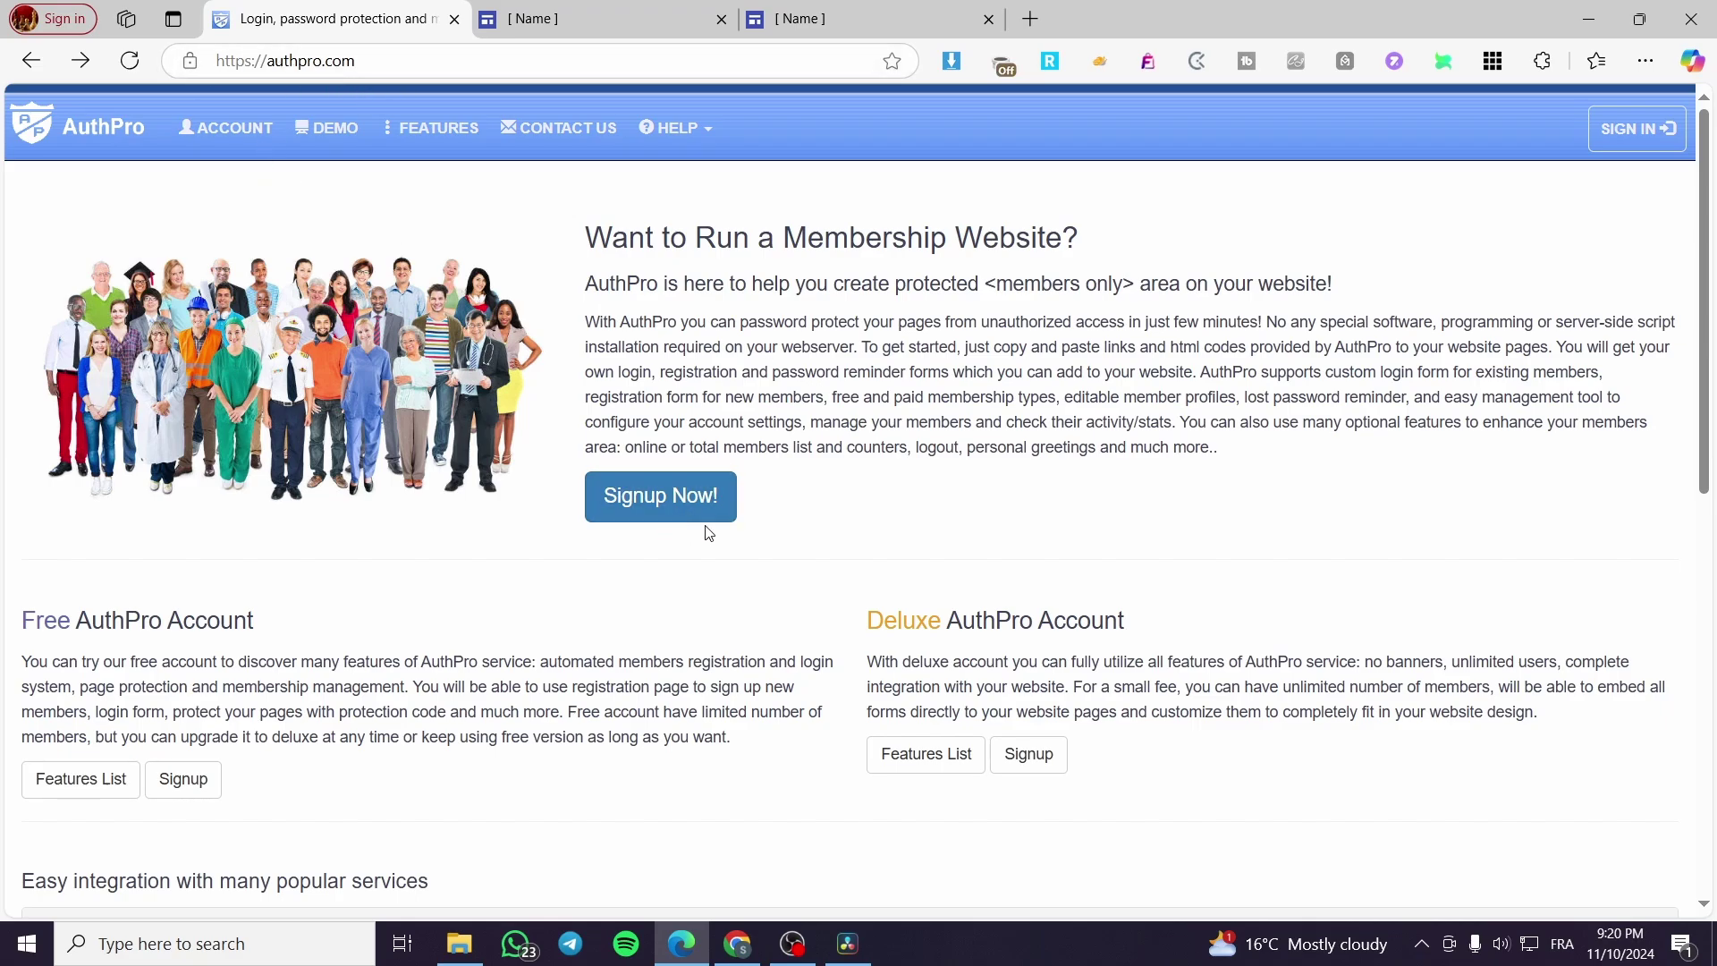
# Step: Open AuthPro's new account signup form and enter a username
pyautogui.click(670, 507)
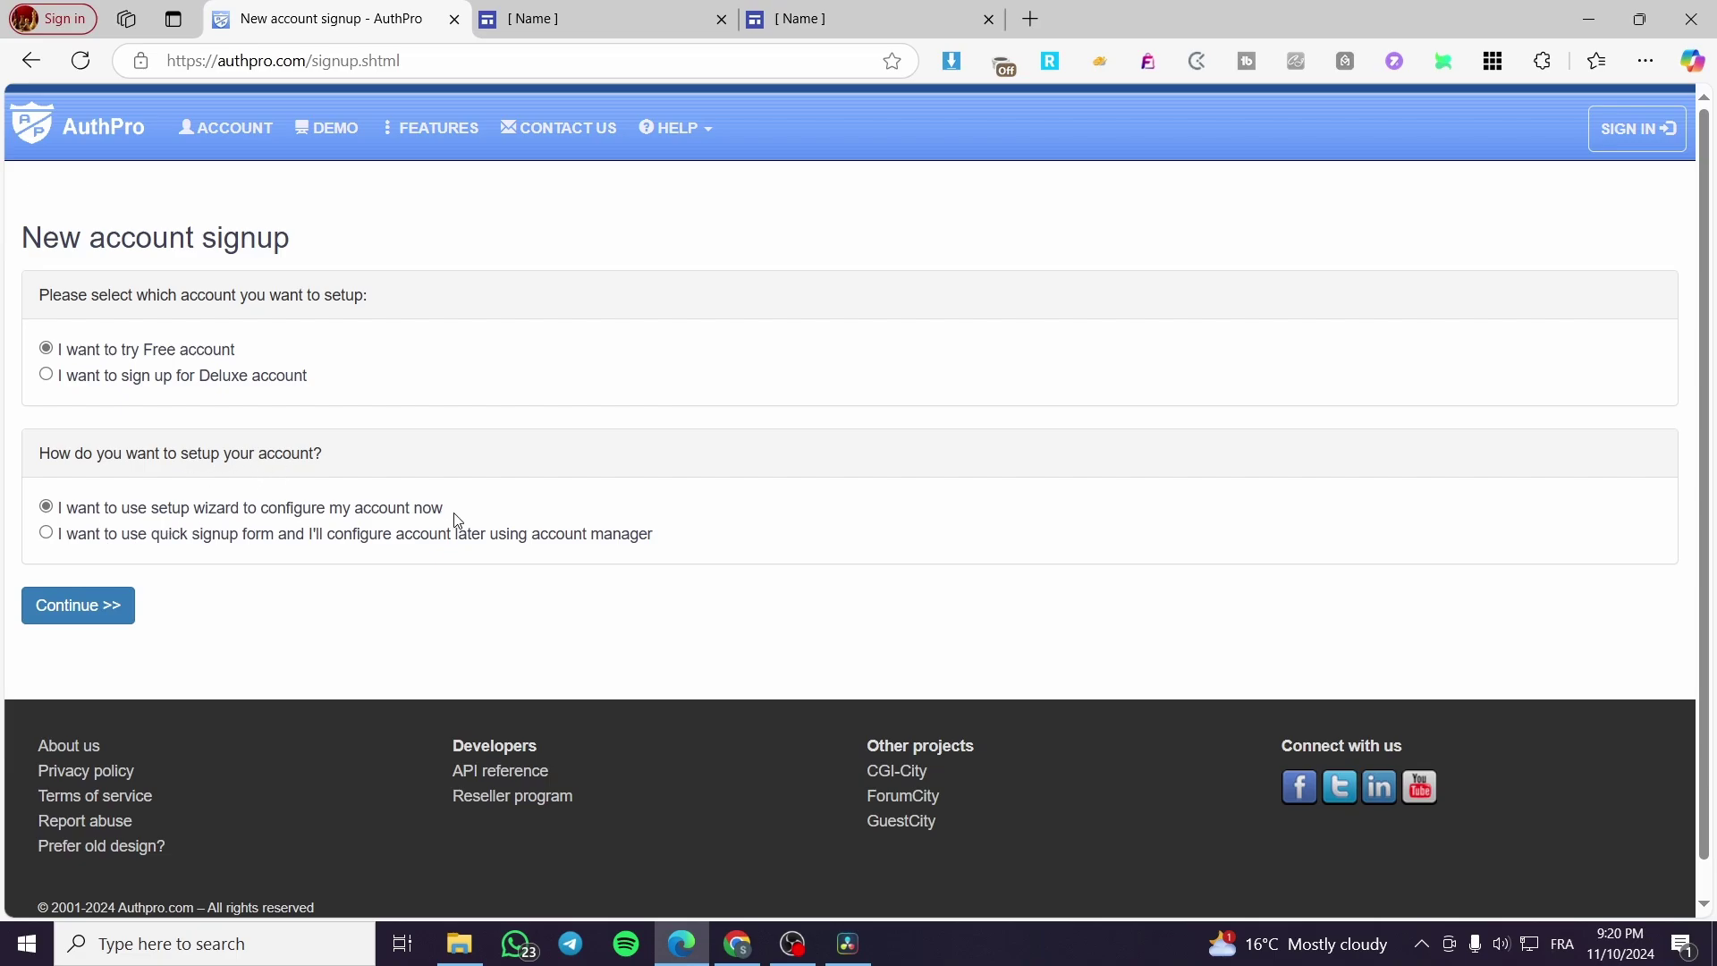
pyautogui.click(105, 605)
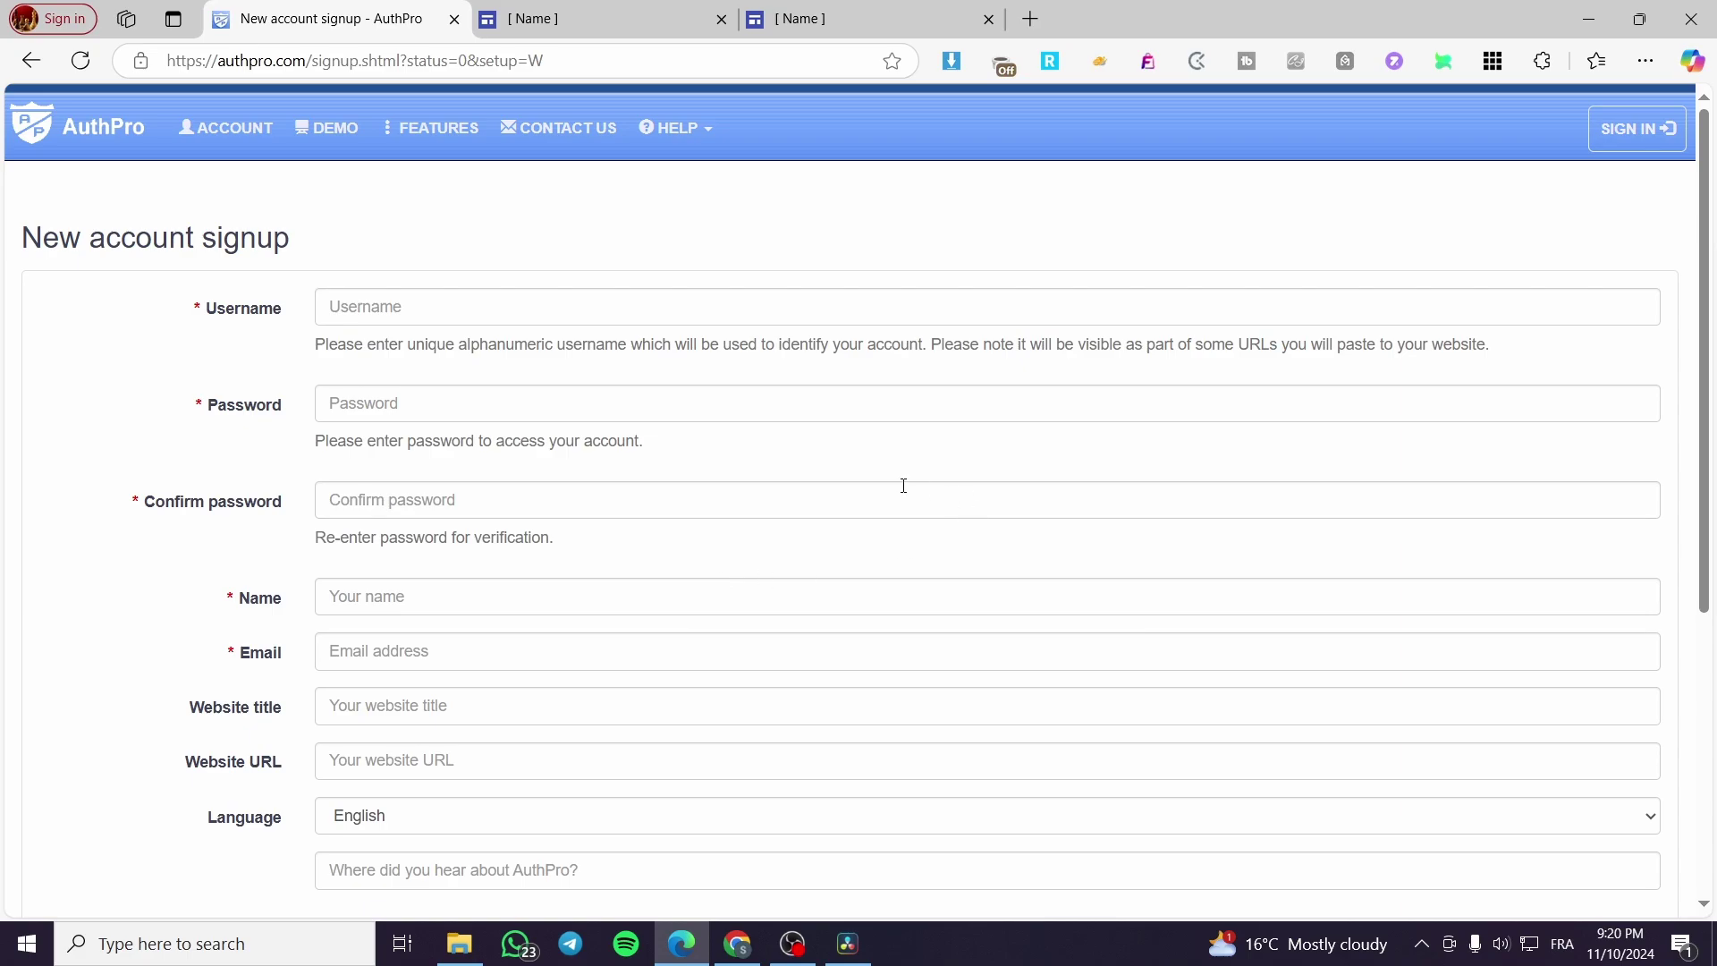
pyautogui.click(438, 307)
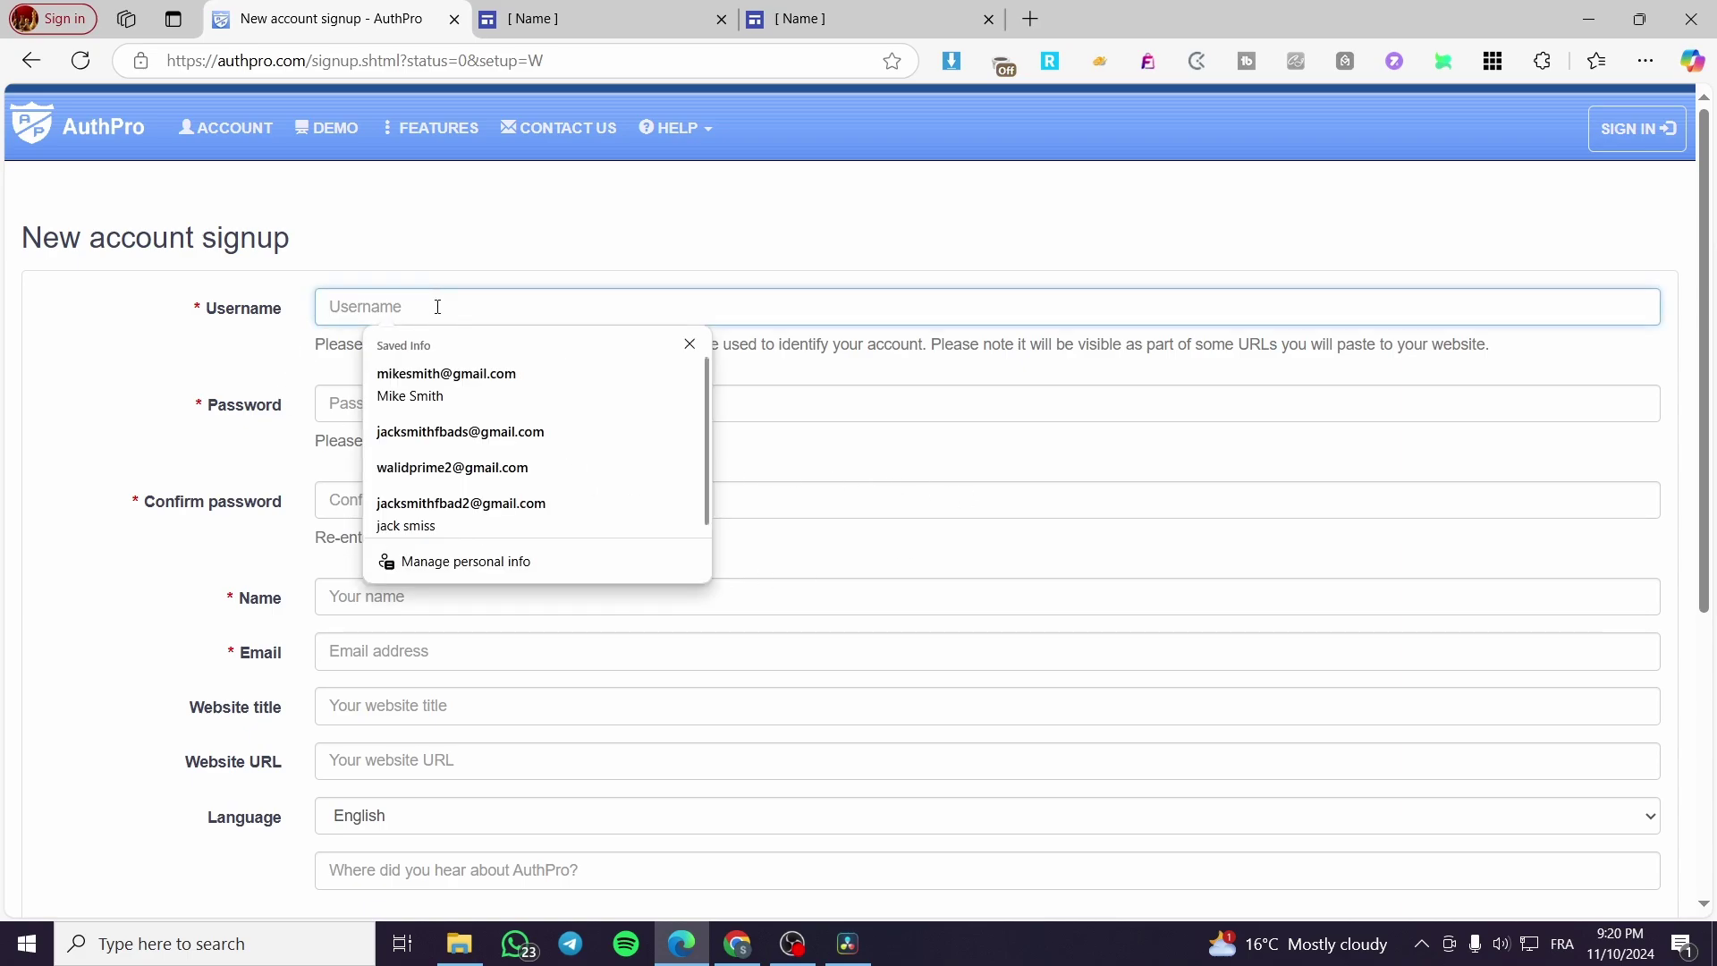
pyautogui.write('Jack')
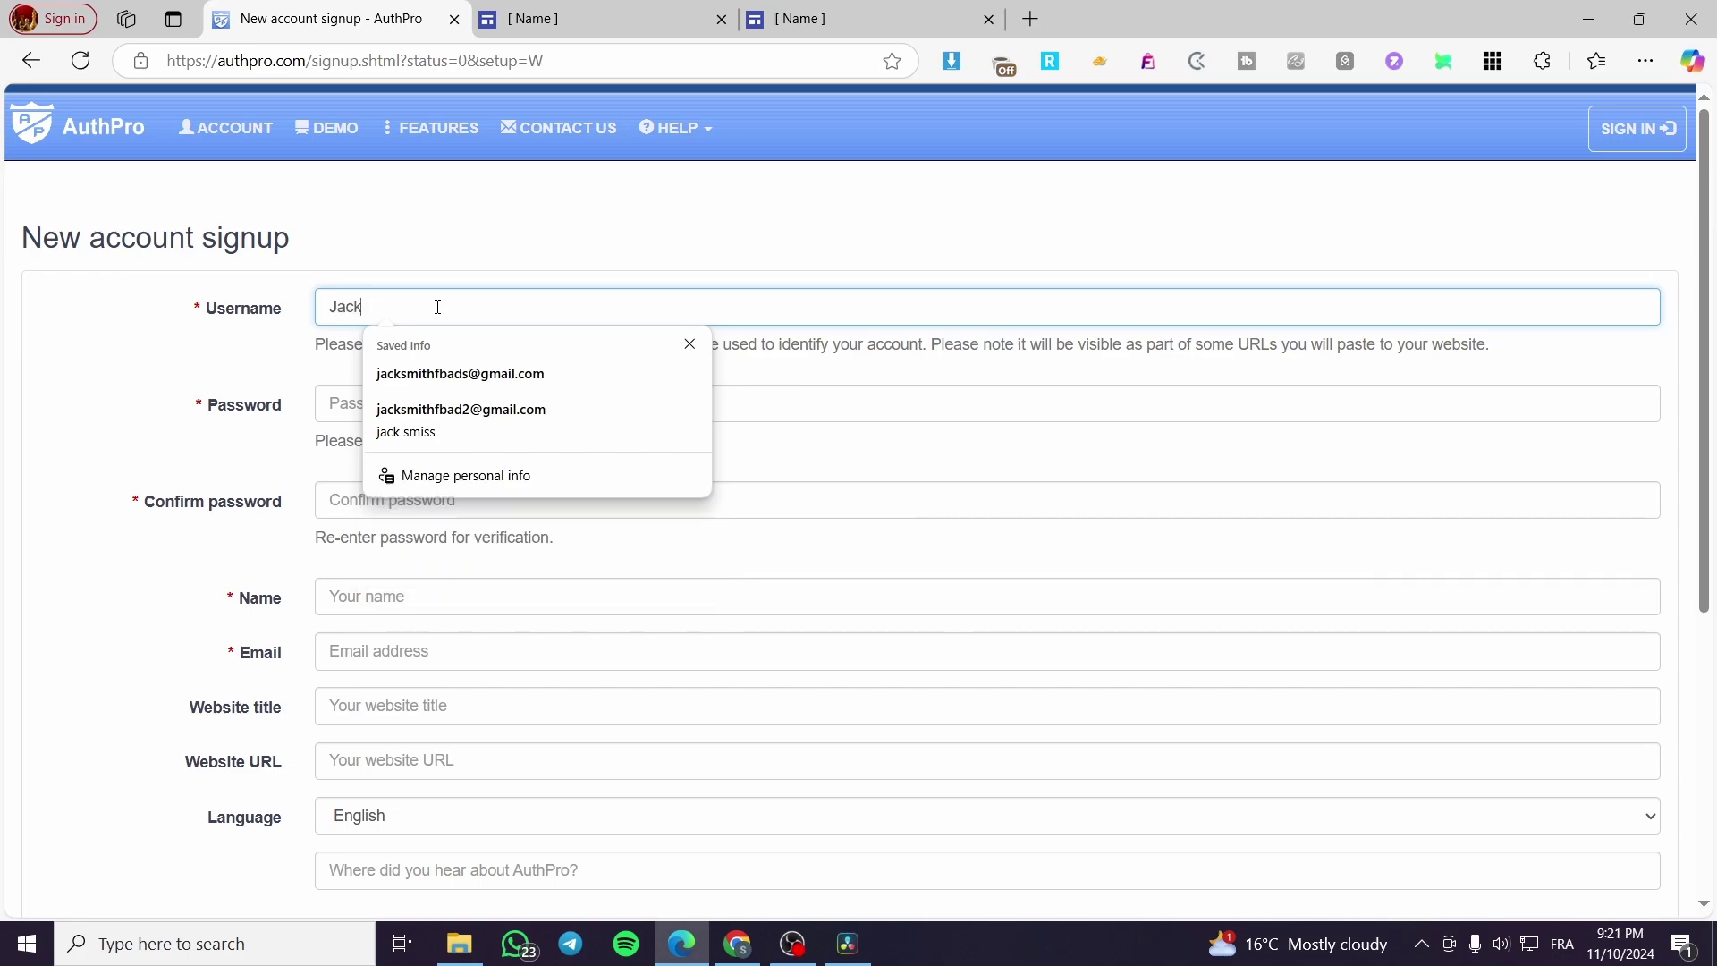
pyautogui.write('p')
pyautogui.press('BackSpace')
pyautogui.write('pg')
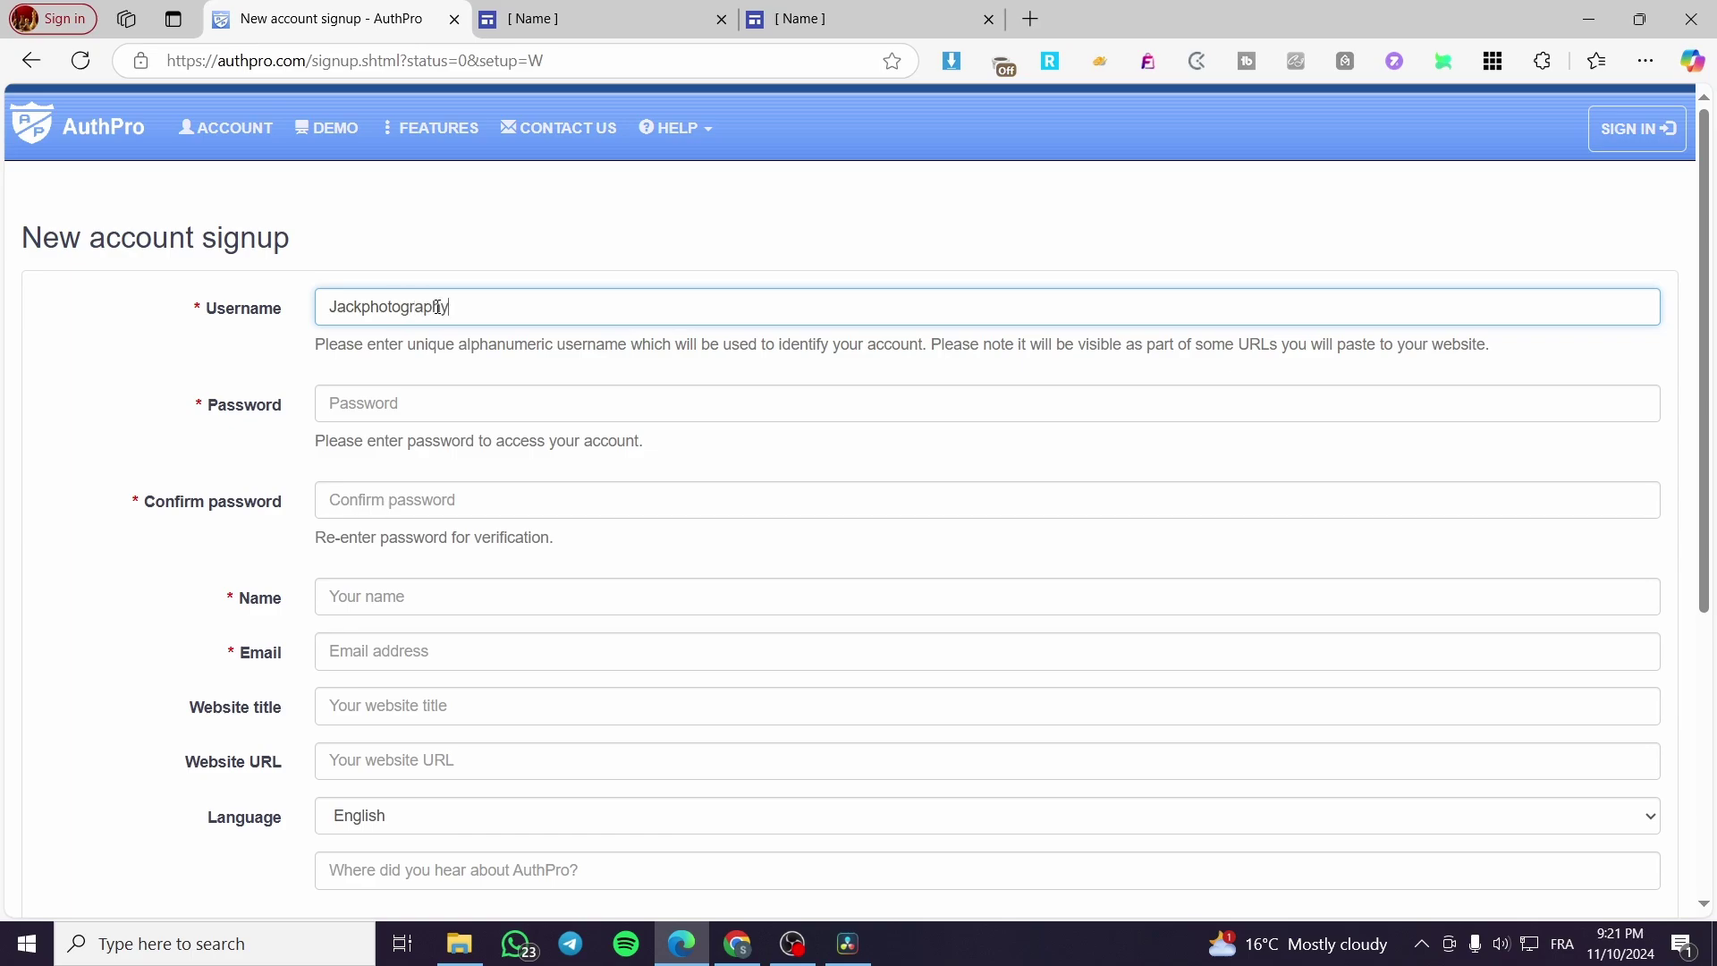
# Step: Enter the account password and its confirmation
pyautogui.click(400, 405)
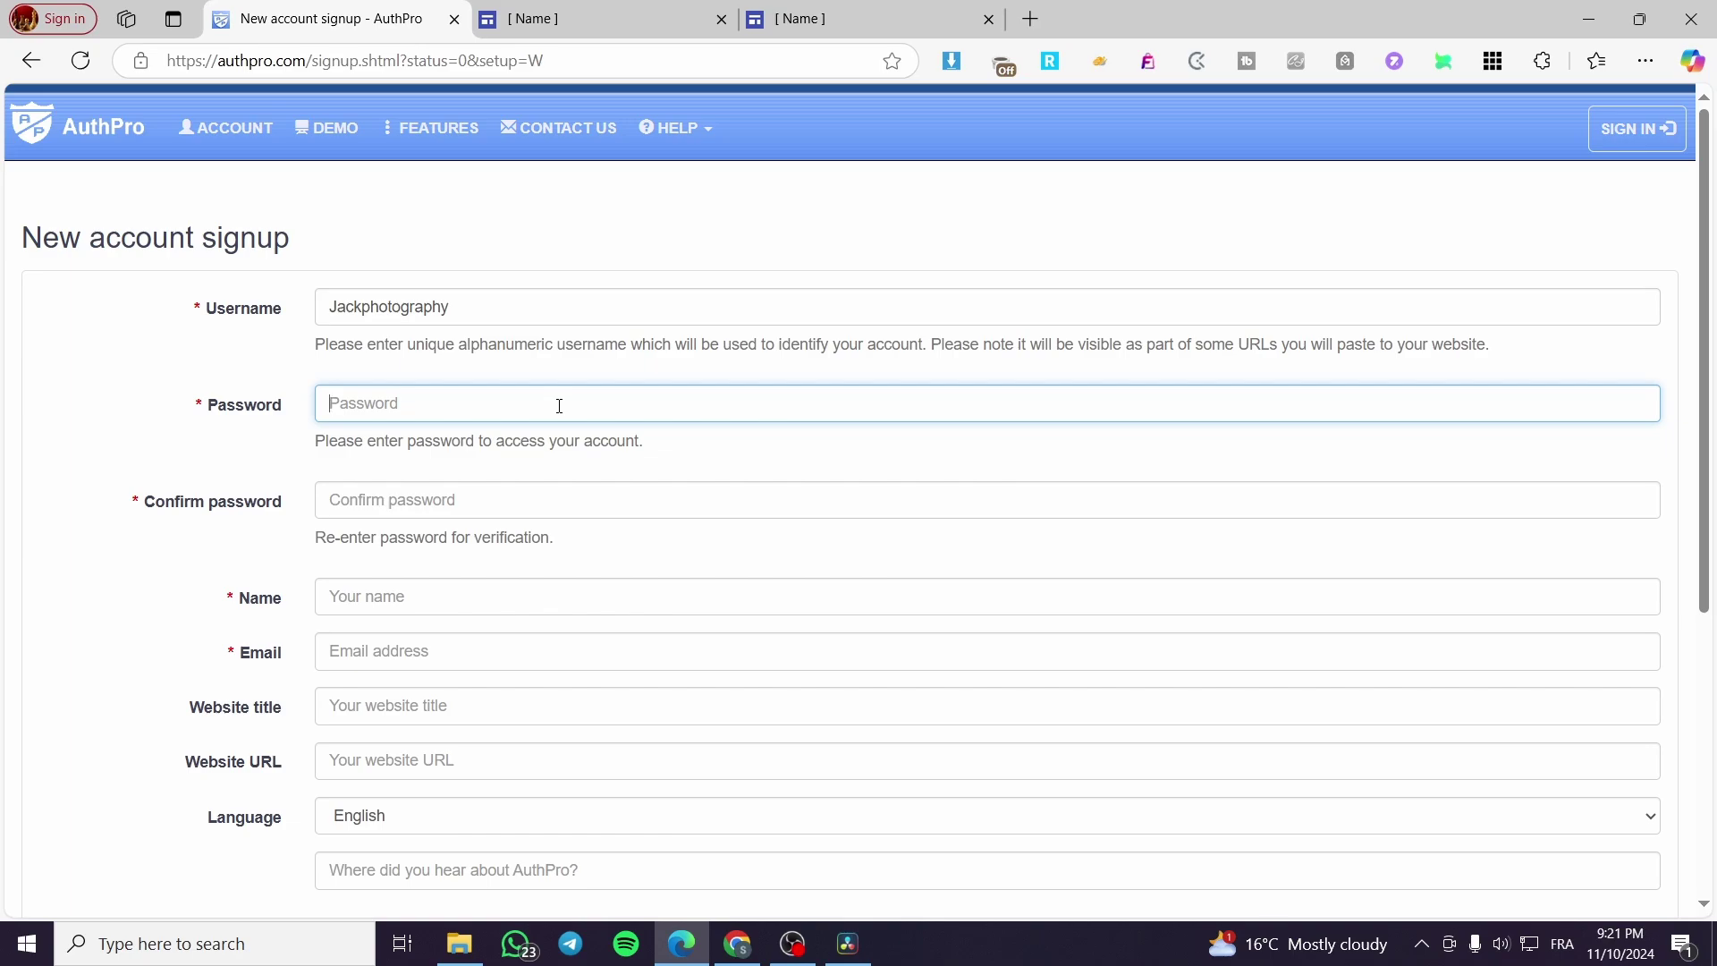
pyautogui.write('••••')
pyautogui.press('Tab')
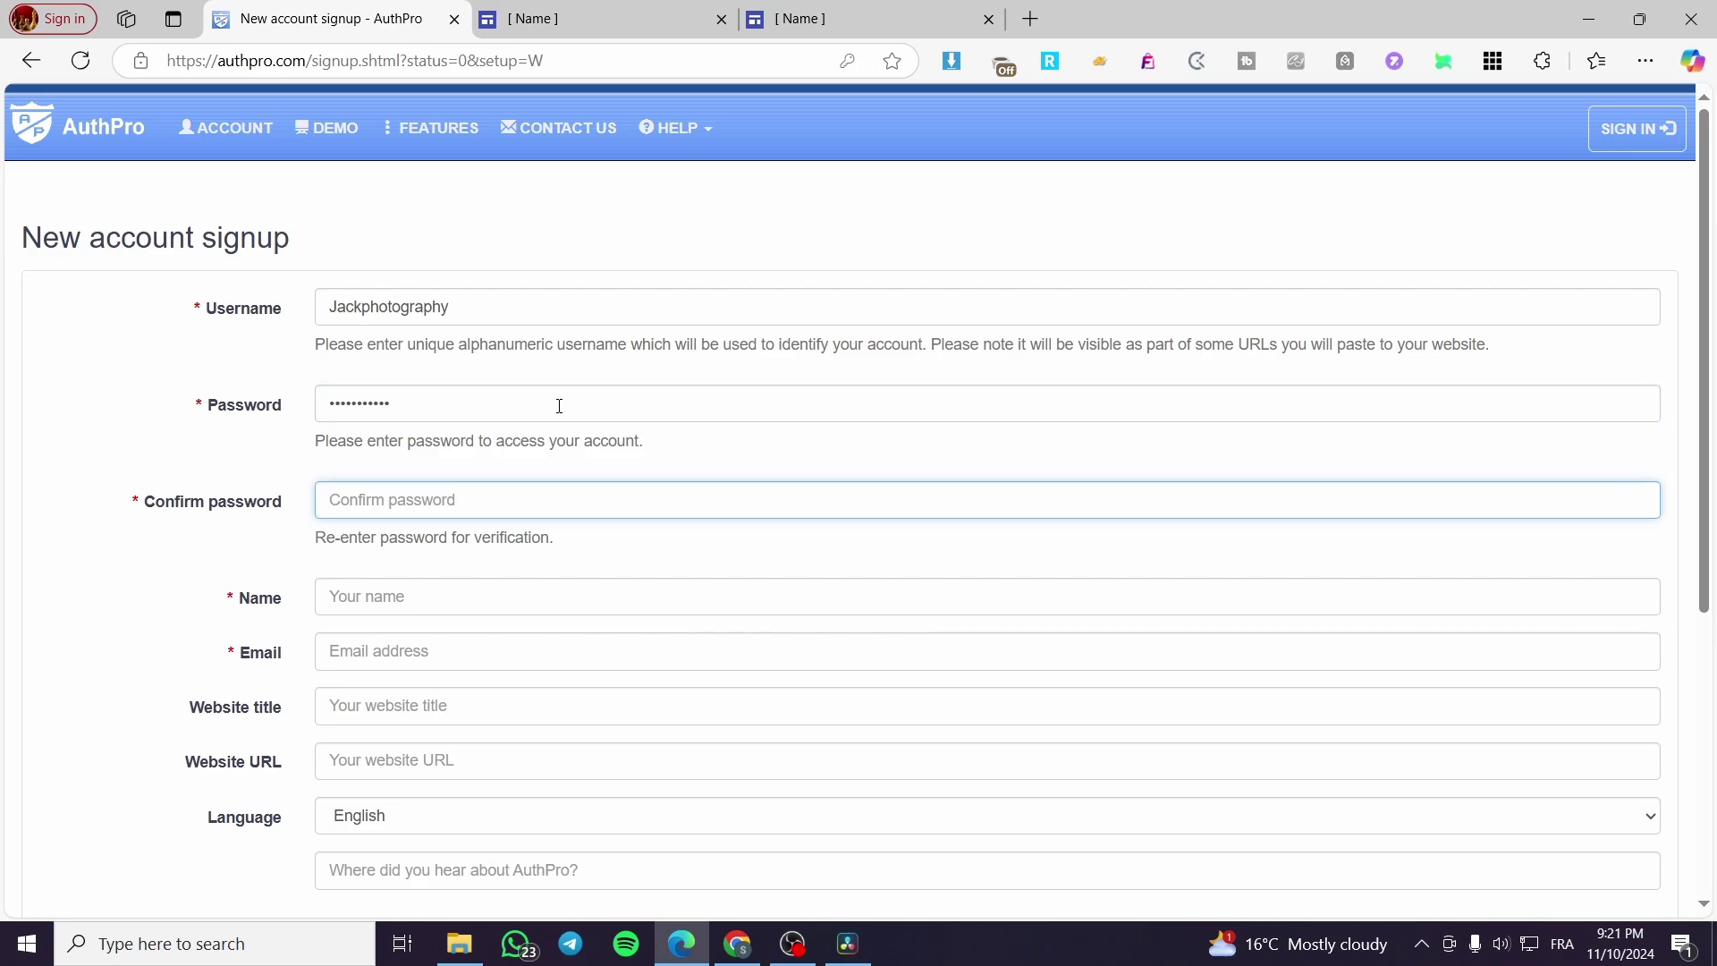
pyautogui.write('•••')
pyautogui.hotkey('ctrl', 'a')
pyautogui.write('••')
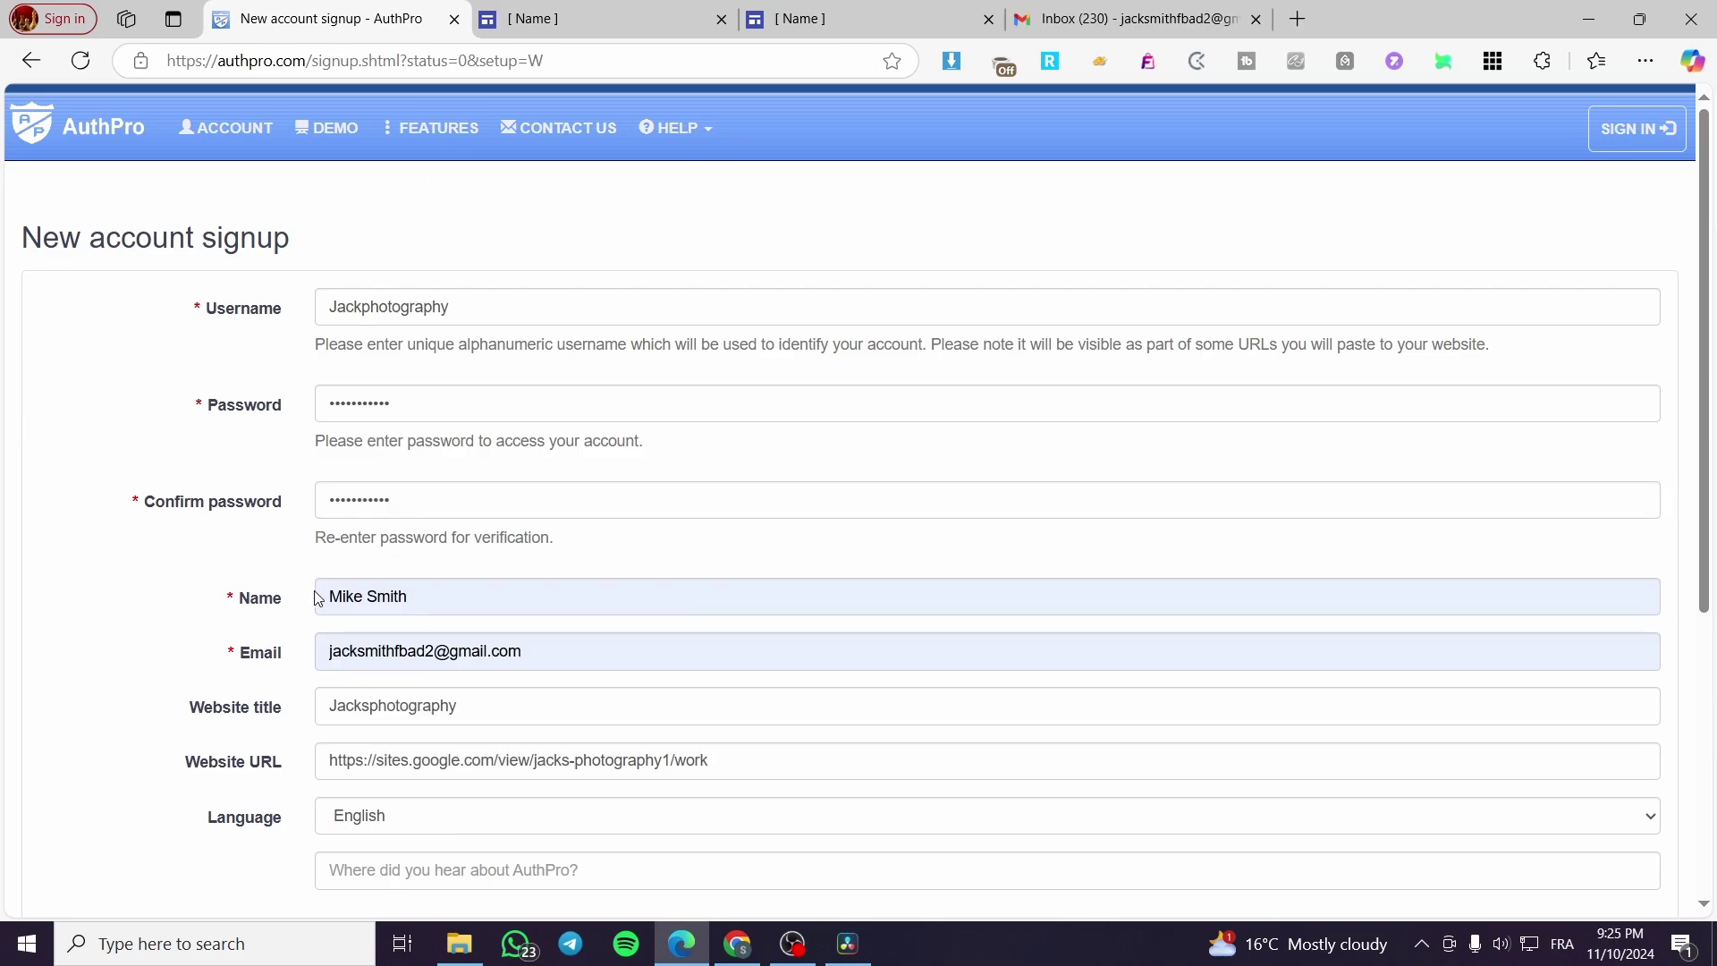
# Step: Keep English as the account language and enter Youtube as the referral source
pyautogui.scroll(-1, 318, 597)
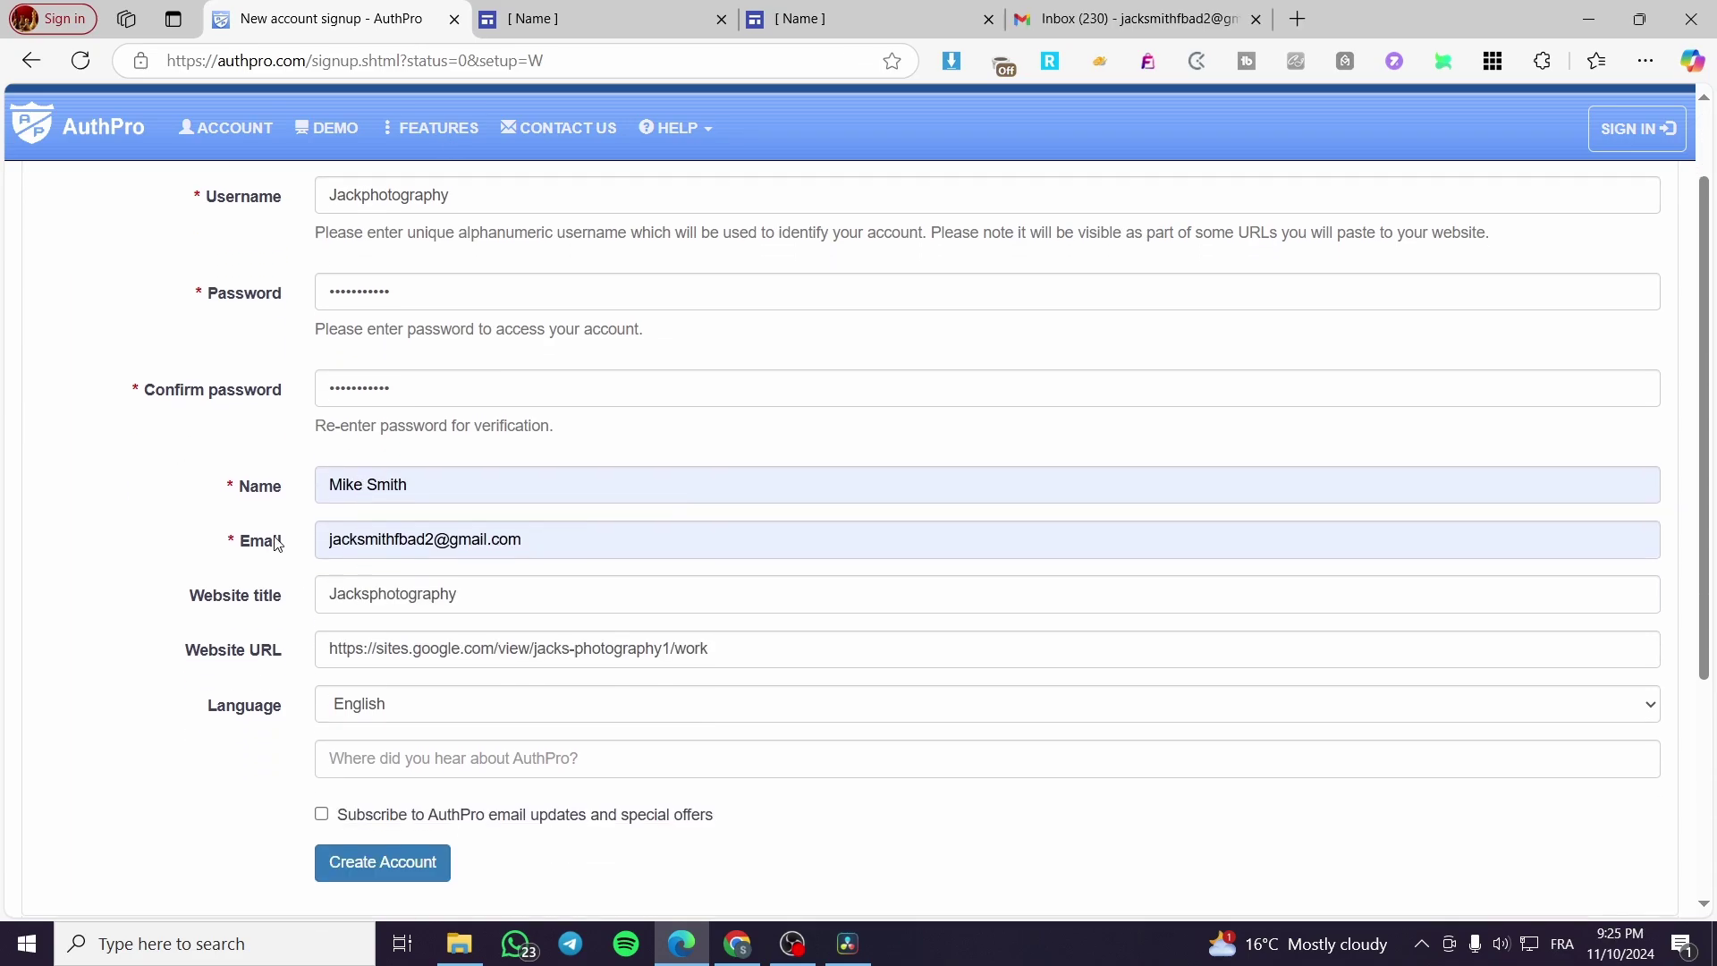
pyautogui.scroll(-1, 308, 483)
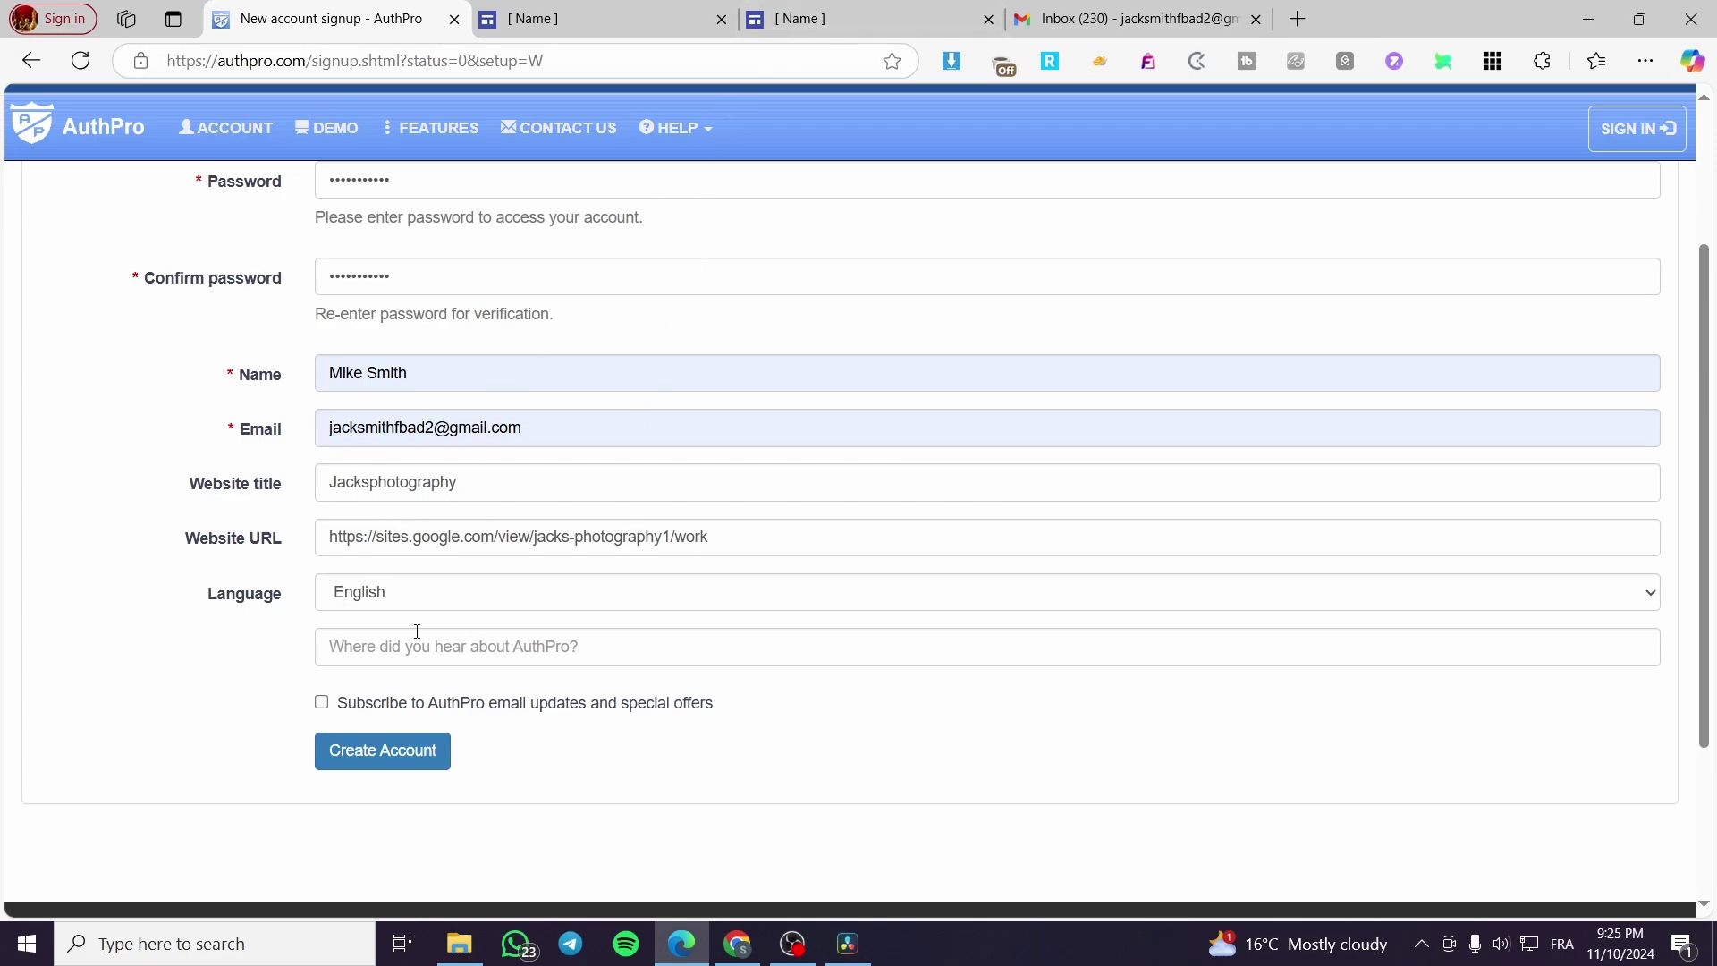
pyautogui.click(466, 595)
pyautogui.click(462, 594)
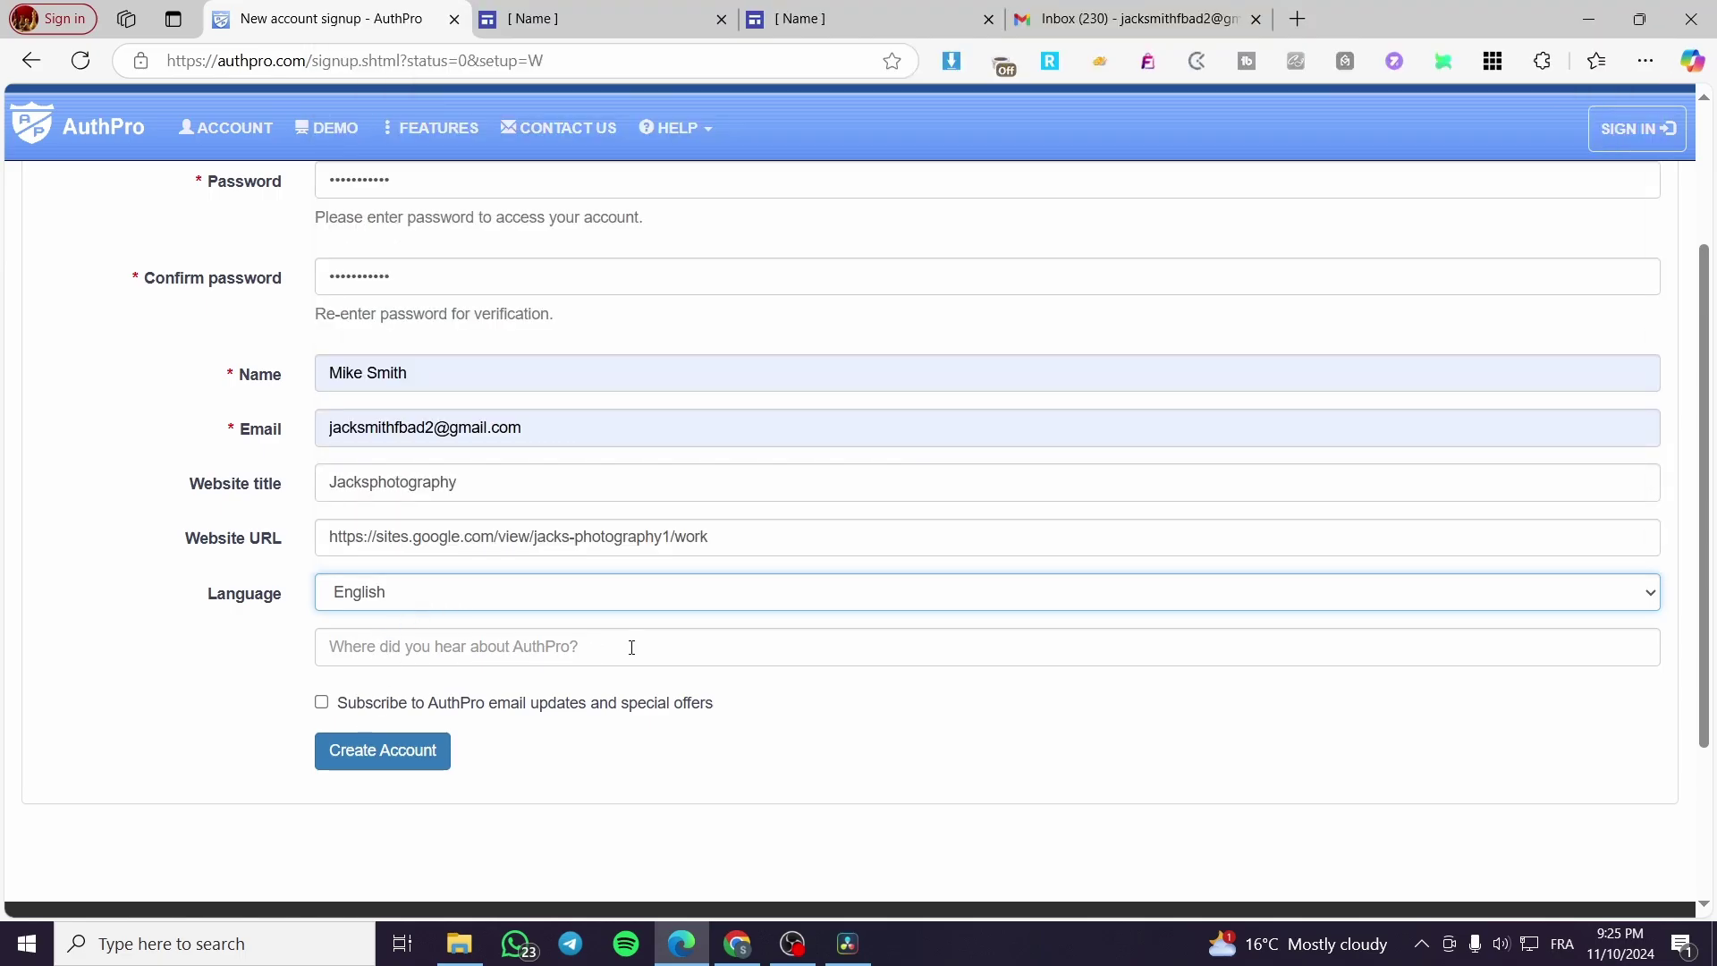
pyautogui.click(717, 648)
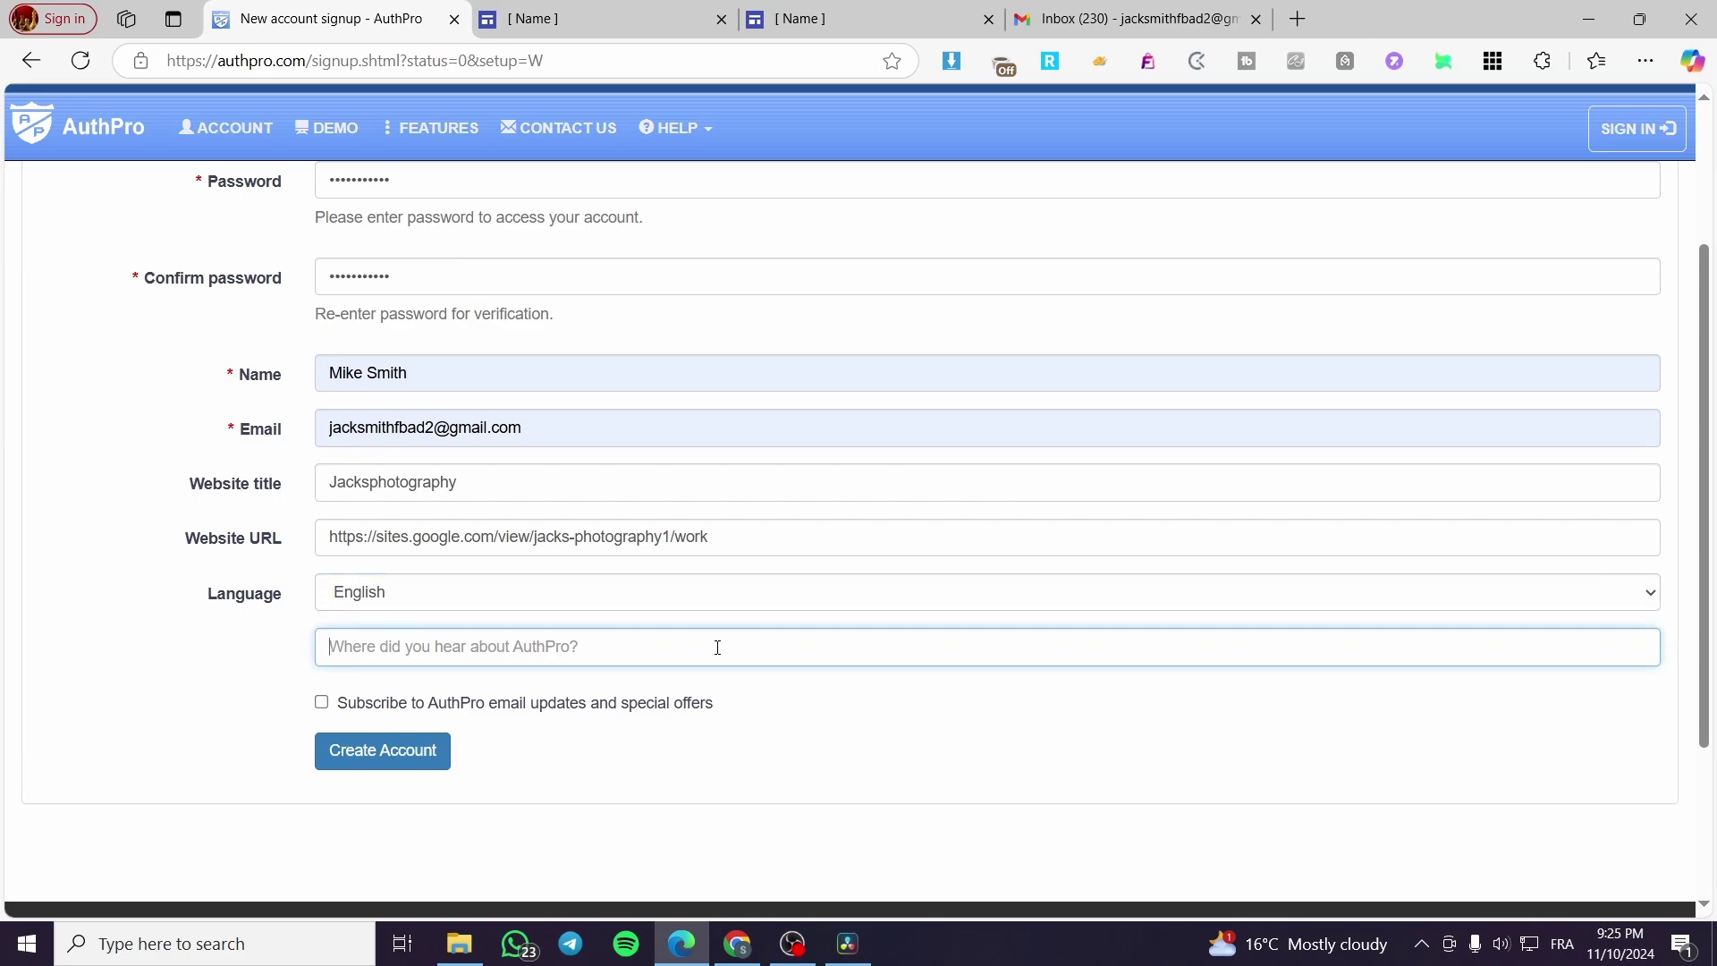
pyautogui.write('Yut')
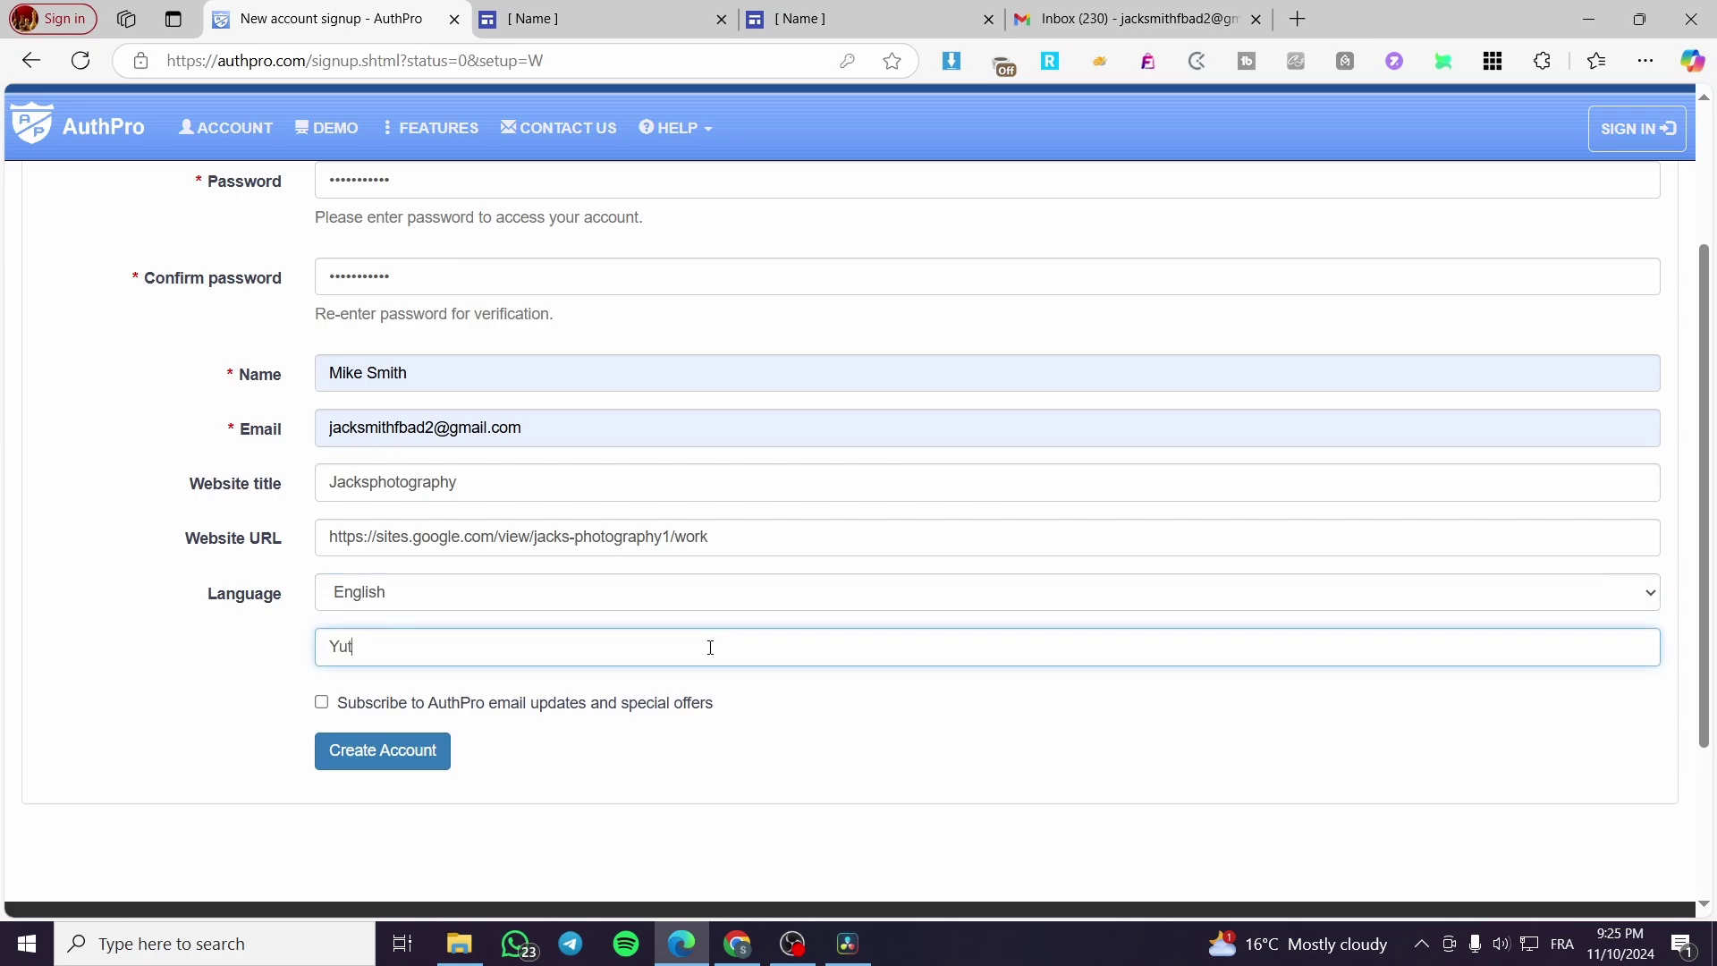
pyautogui.write('outube')
# Step: Create the AuthPro account, decline saving the password, and start the setup wizard
pyautogui.click(395, 764)
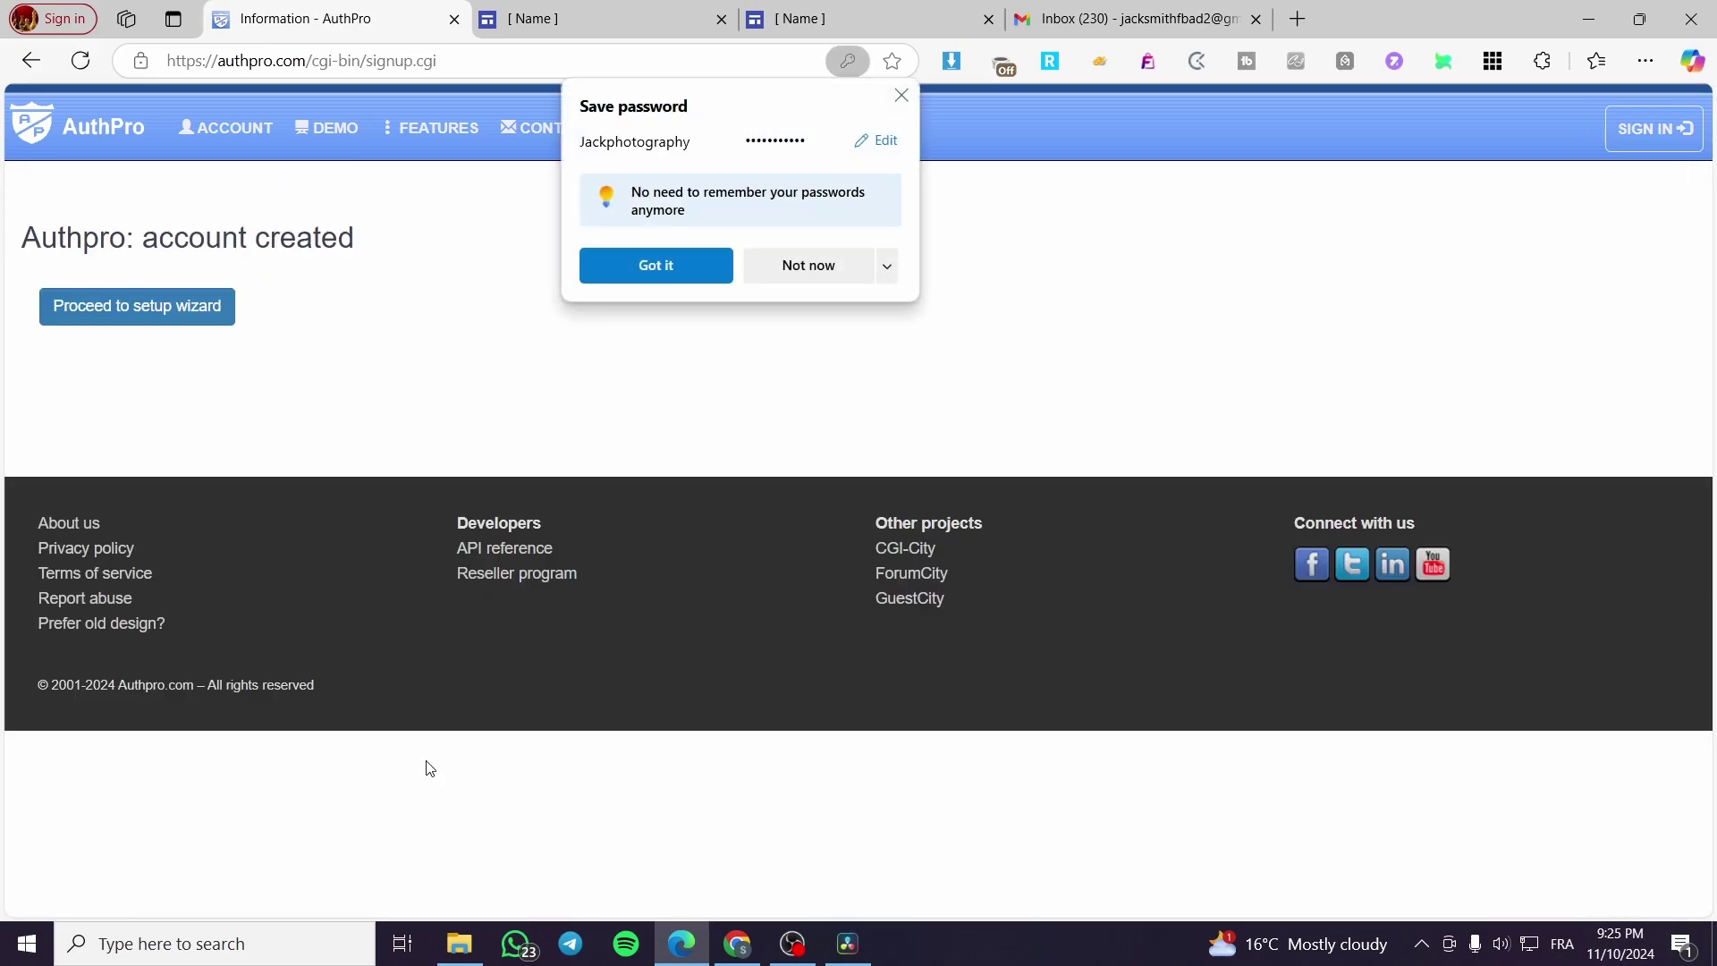
pyautogui.click(902, 97)
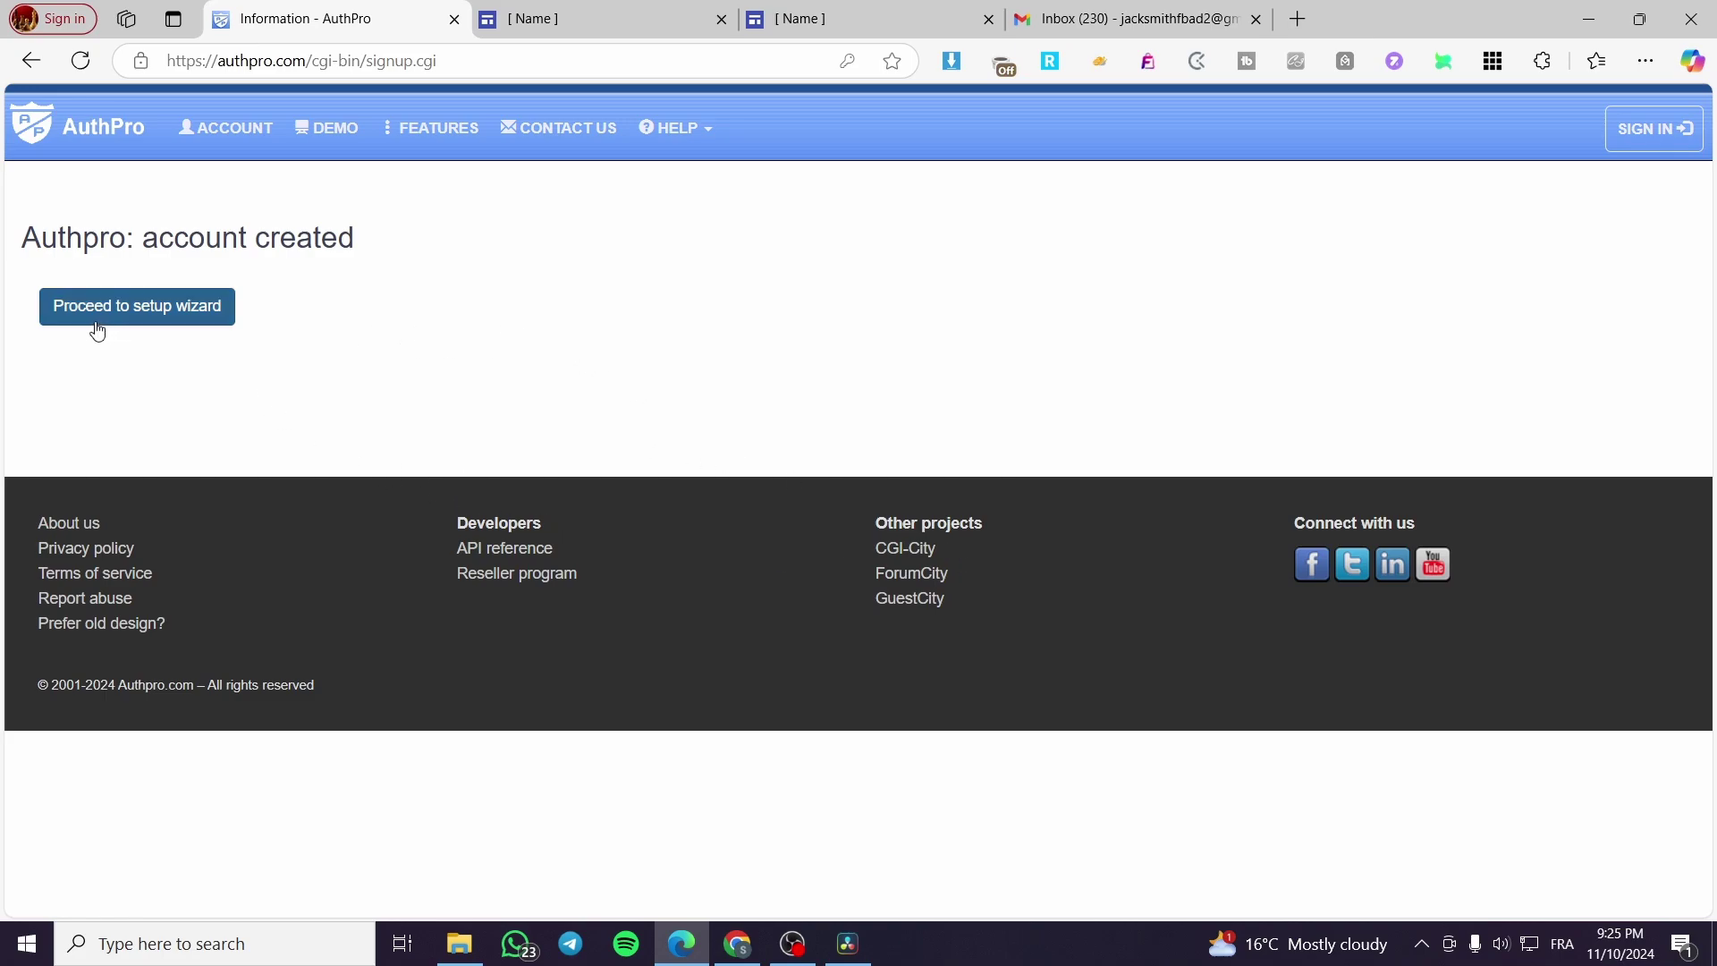
pyautogui.click(193, 317)
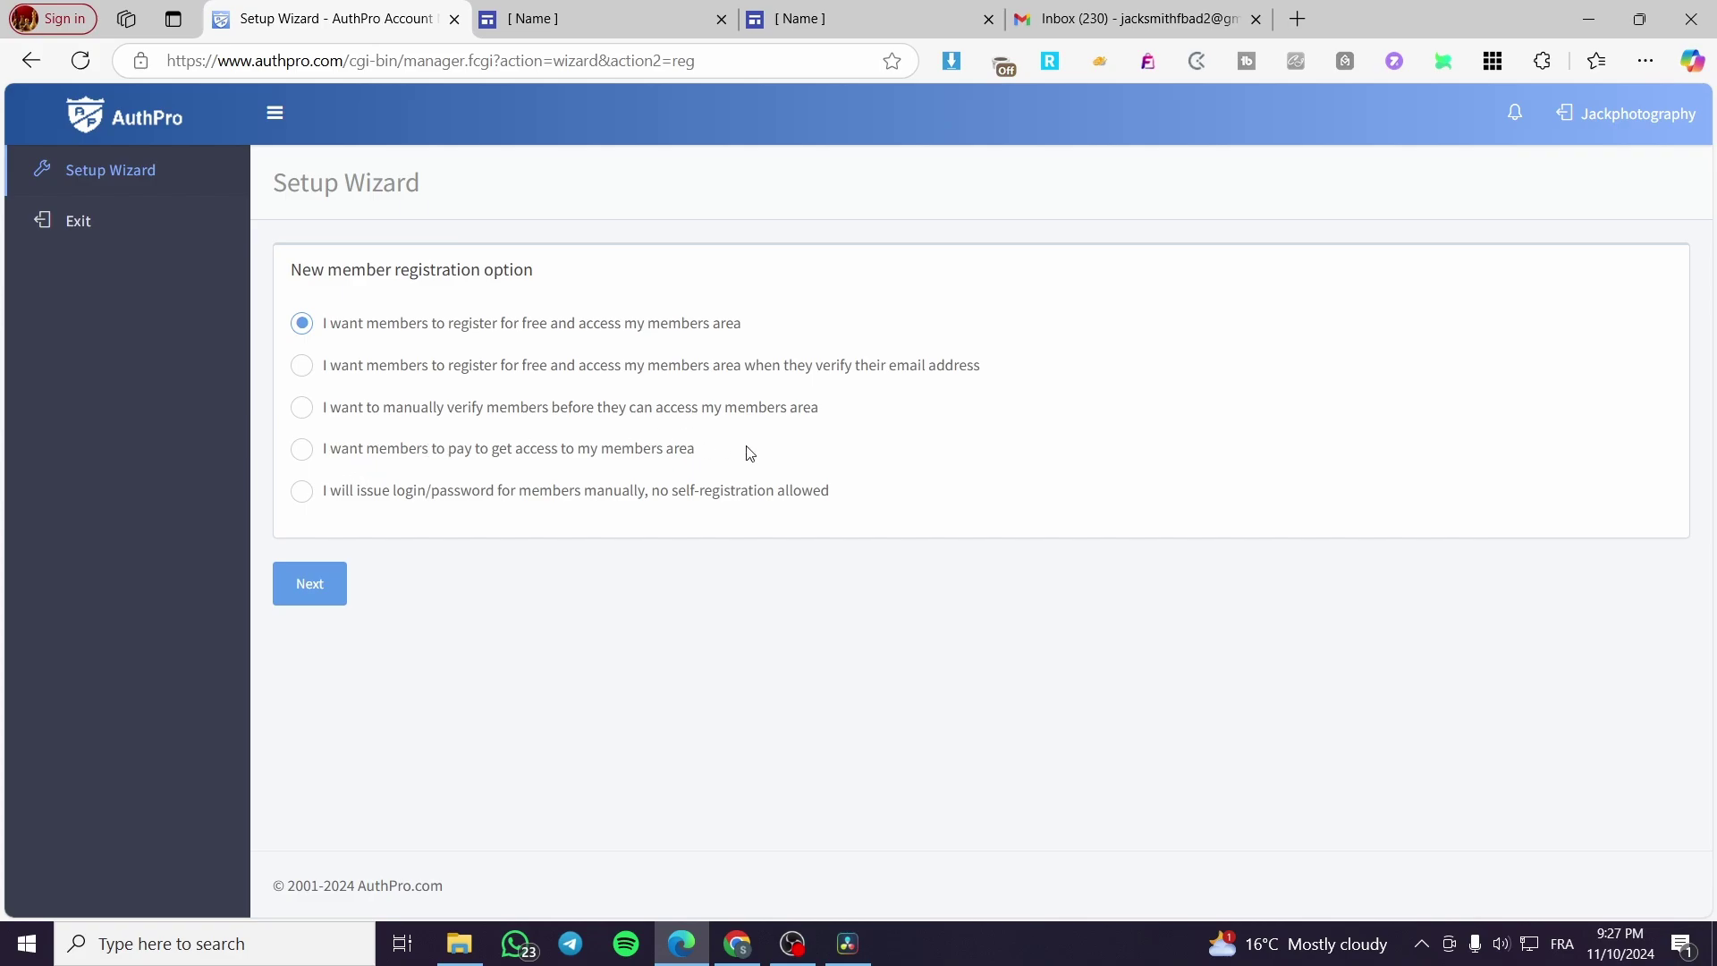
# Step: Choose manually issued member logins with no self-registration and continue to the profile form
pyautogui.moveTo(728, 466); pyautogui.dragTo(287, 452)
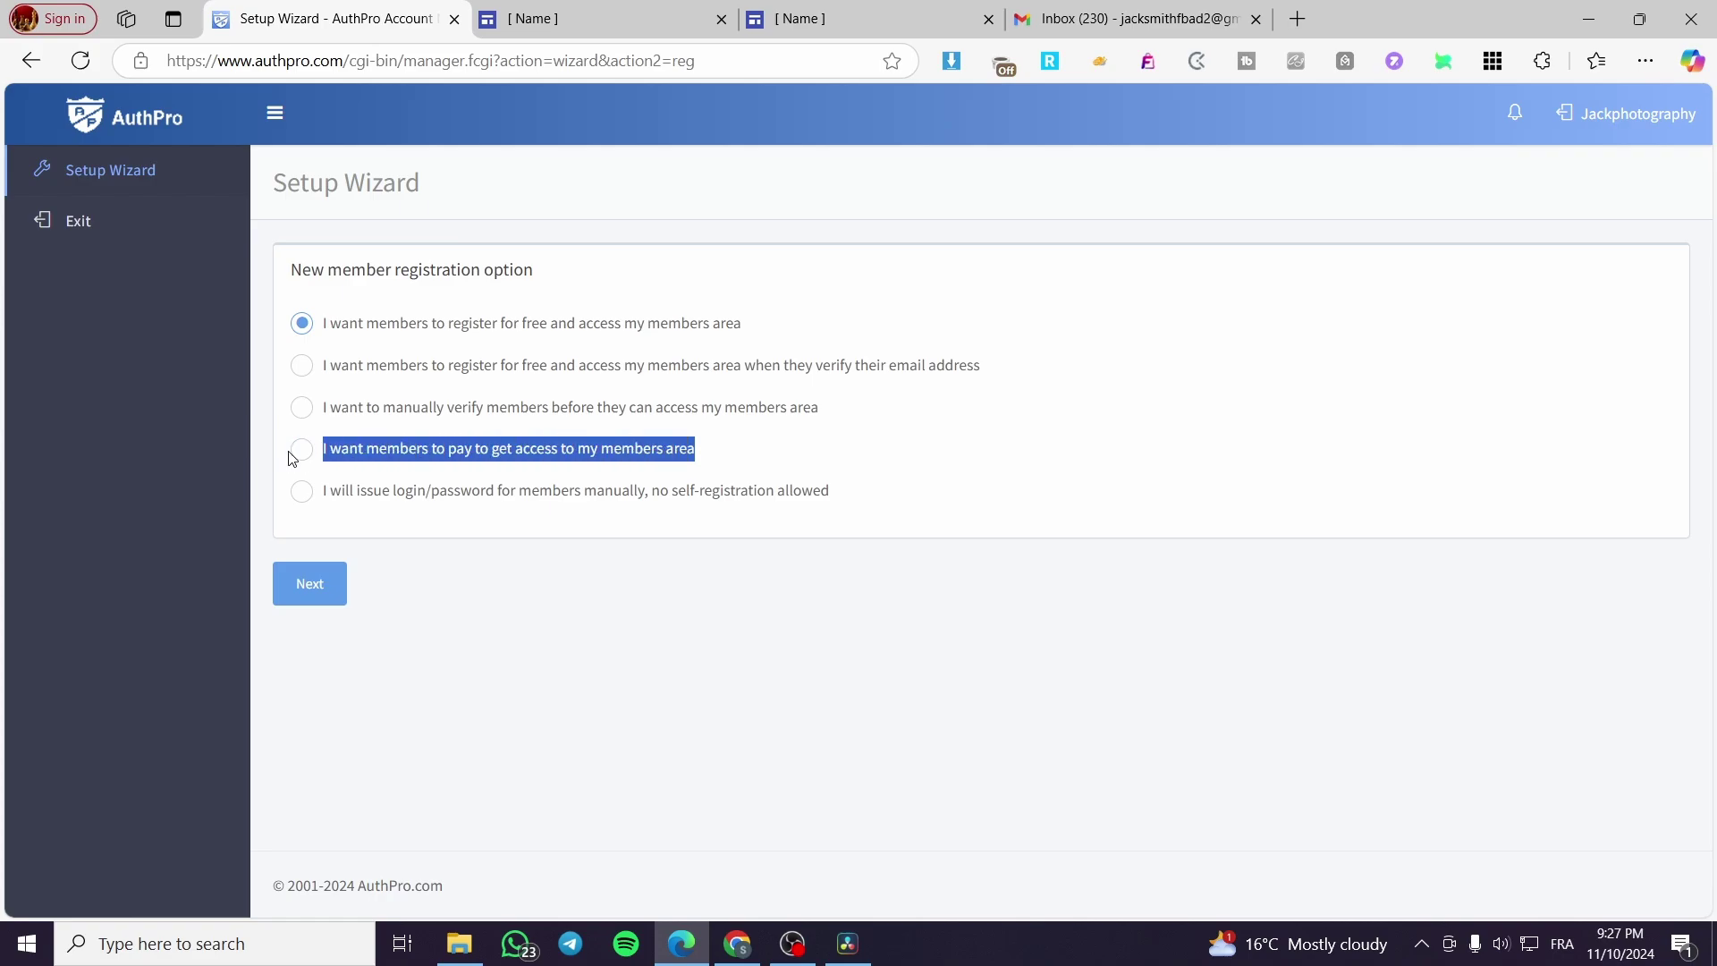
pyautogui.click(747, 448)
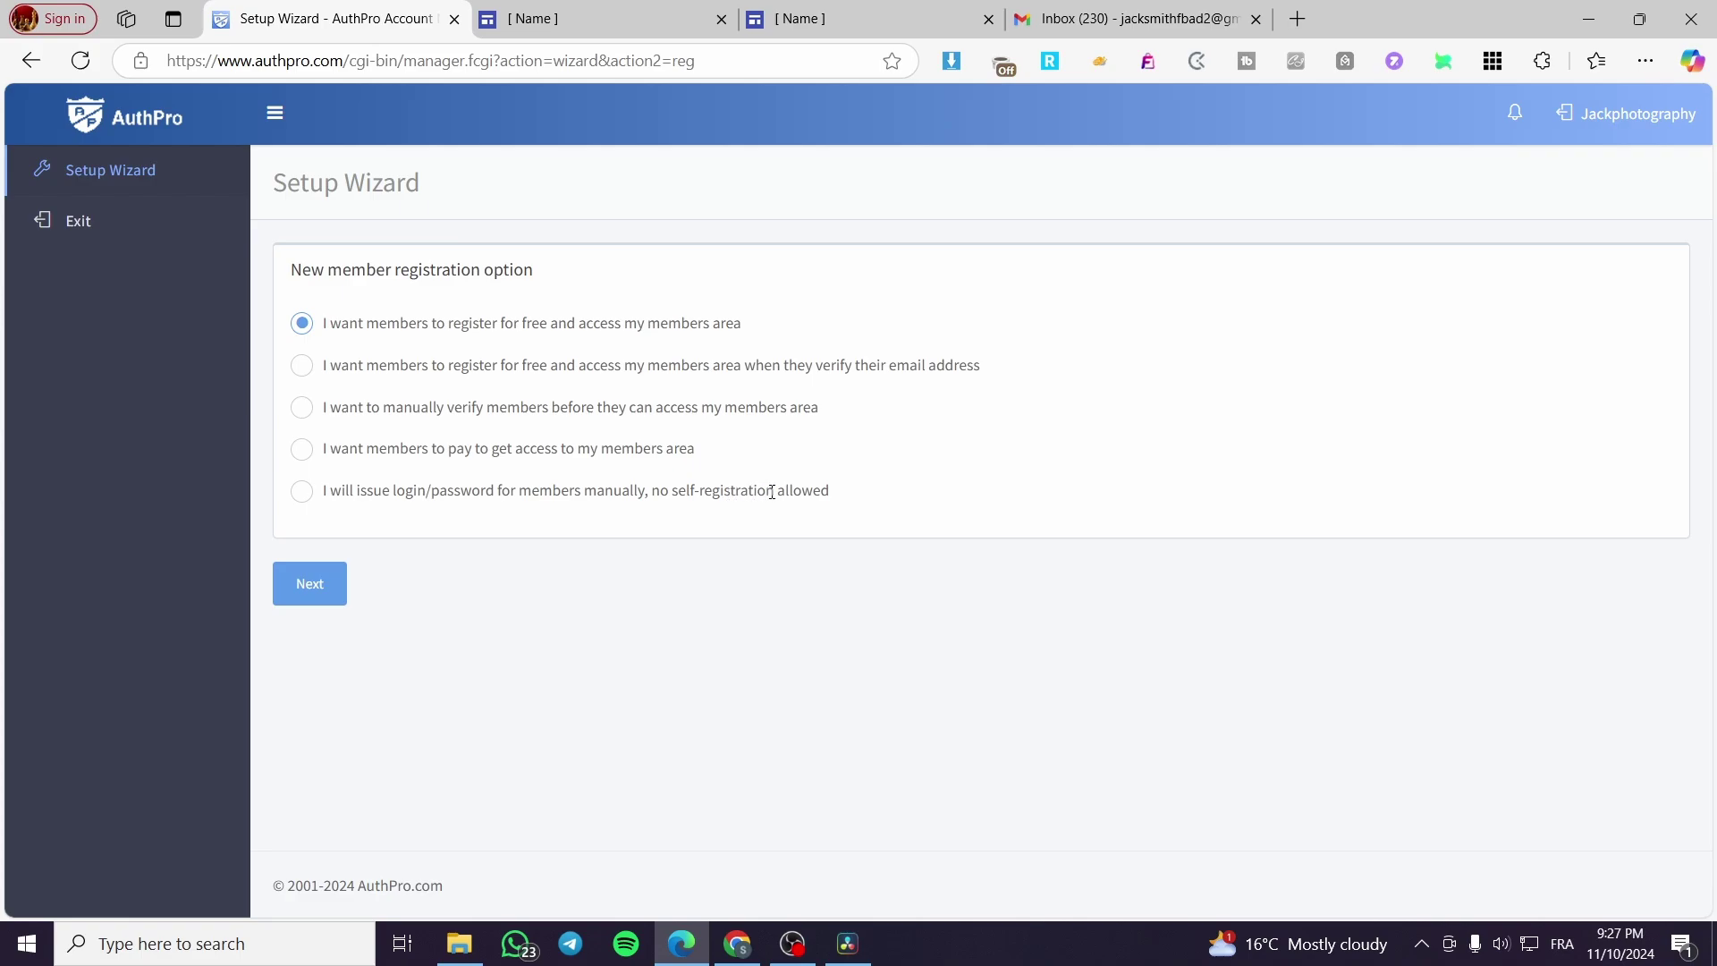
pyautogui.click(299, 494)
pyautogui.click(325, 582)
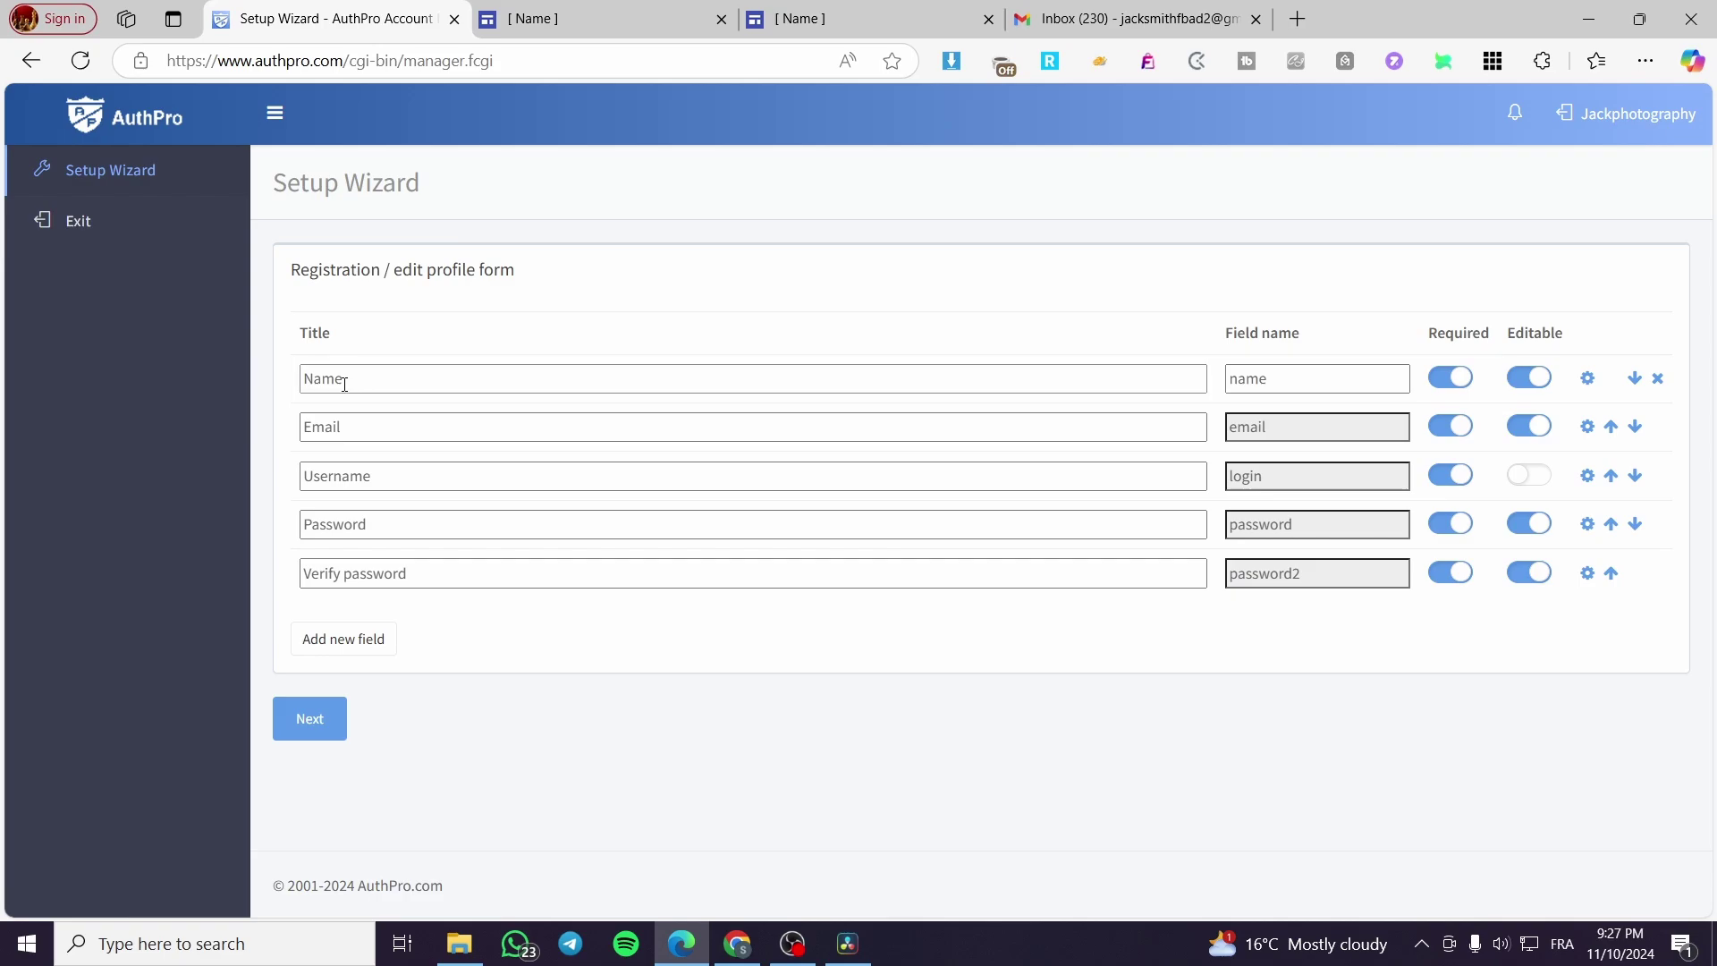
# Step: Replace the Name and Email row titles with the admin's name and e-mail address
pyautogui.doubleClick(326, 379)
pyautogui.click(380, 427)
pyautogui.click(376, 475)
pyautogui.click(377, 523)
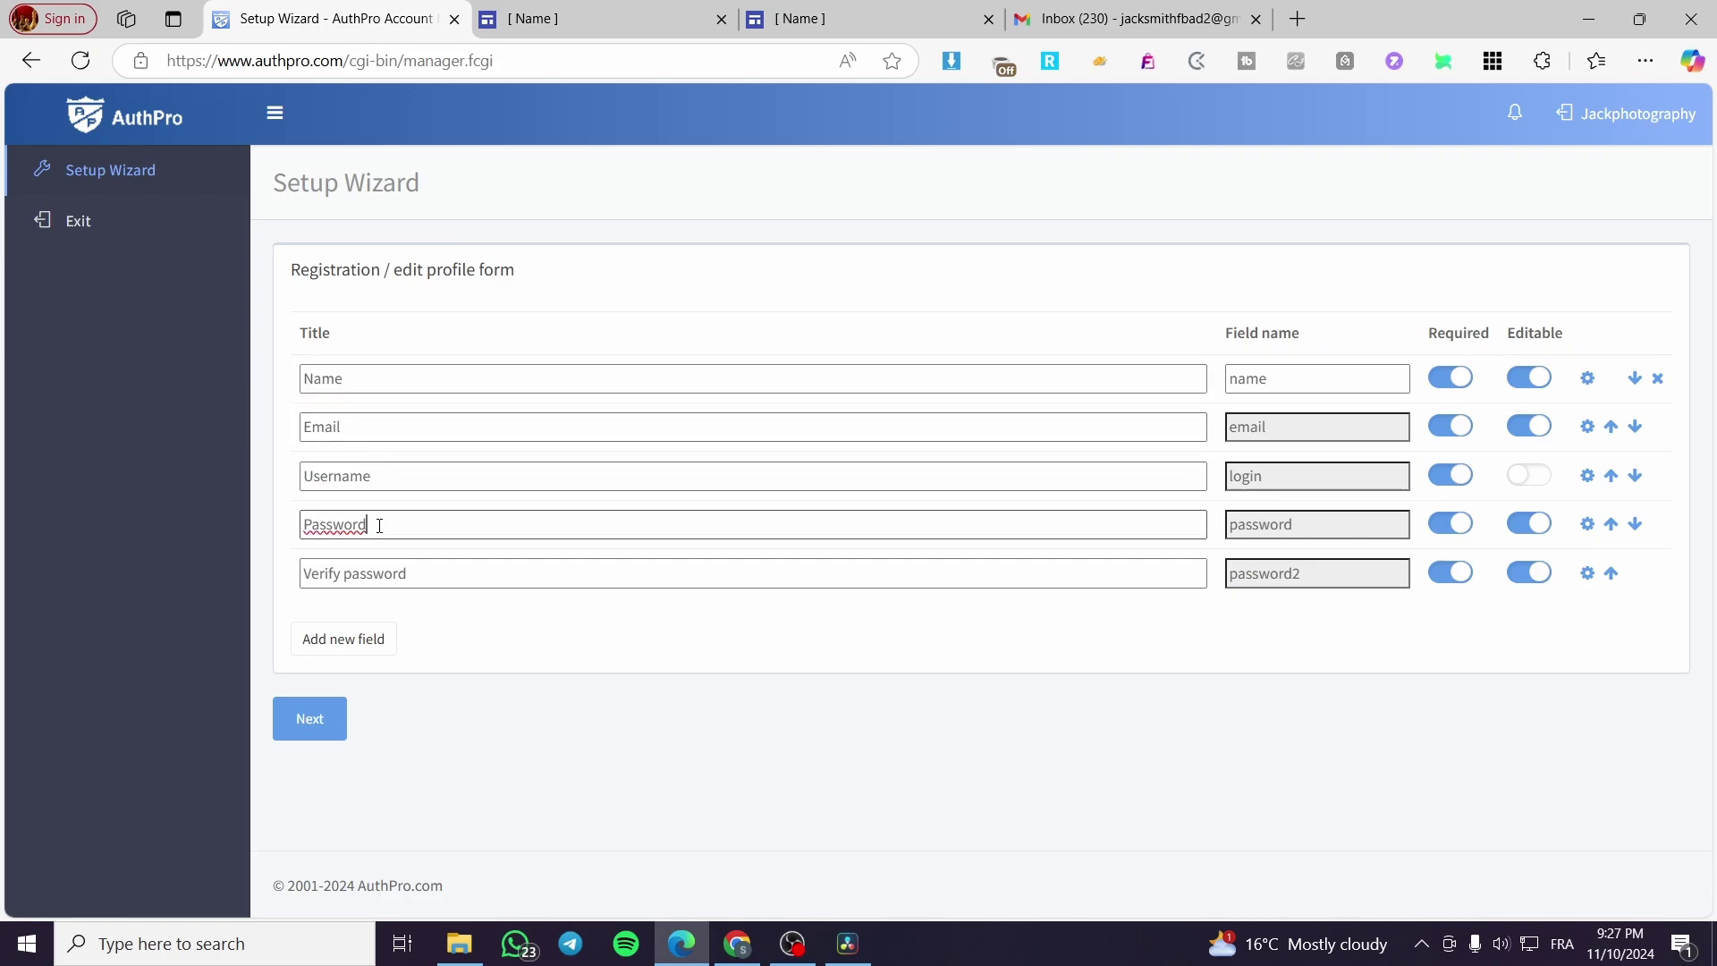
pyautogui.click(426, 576)
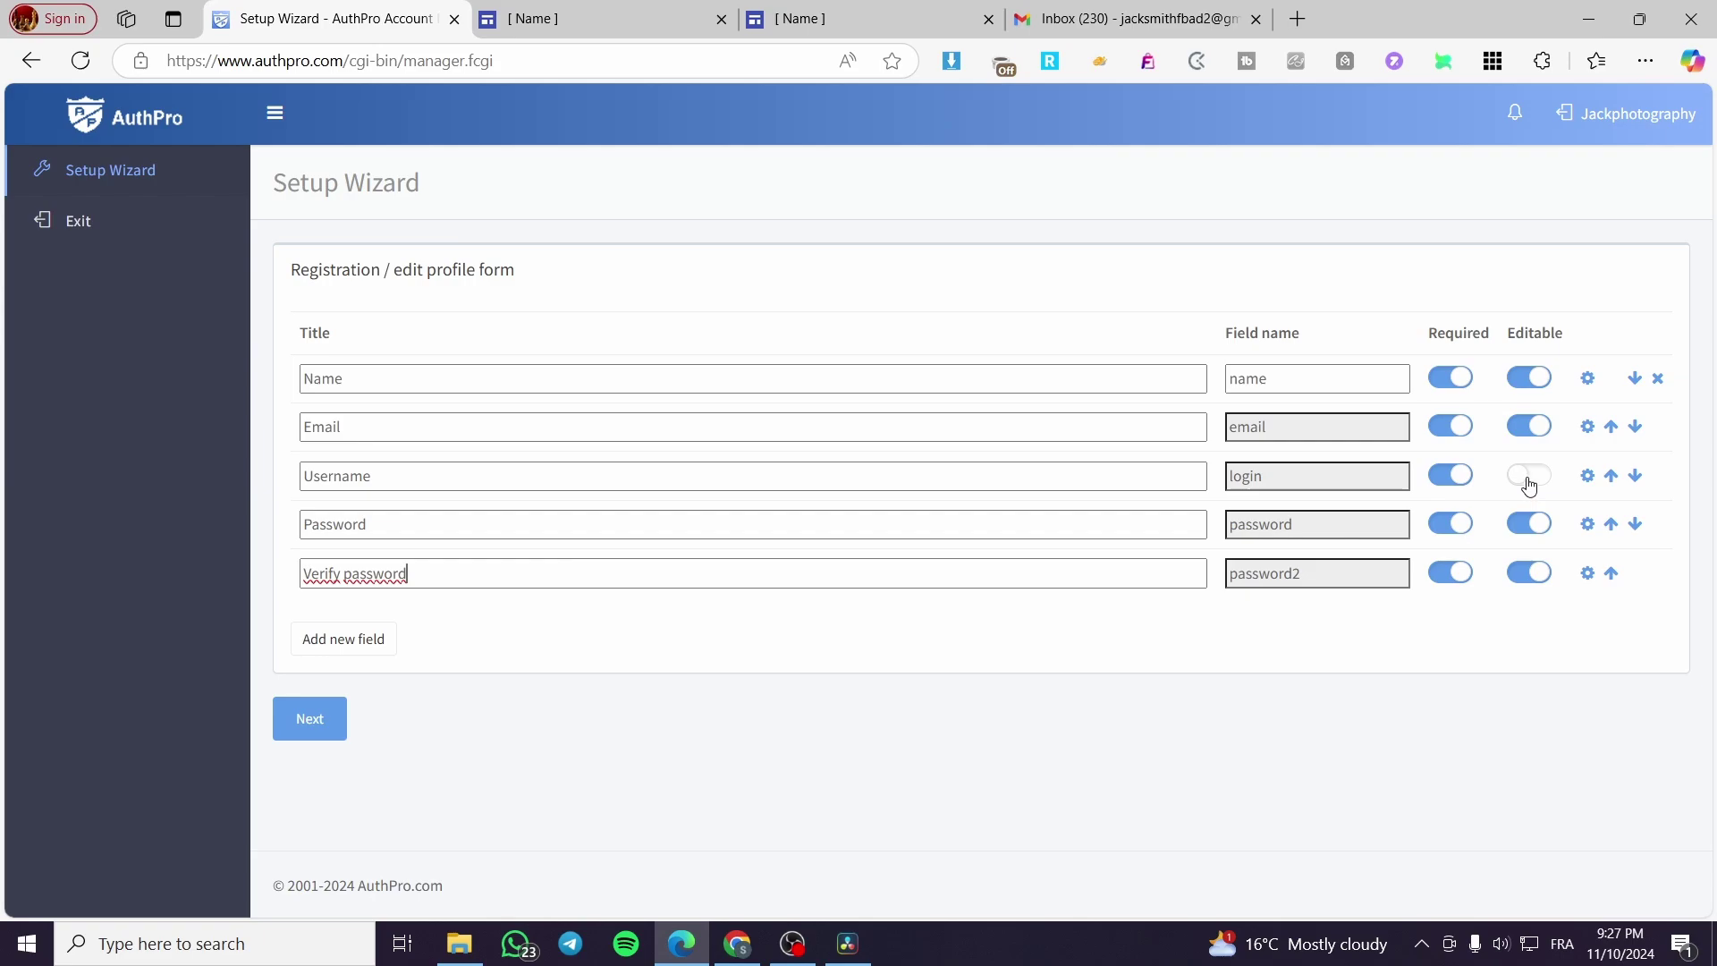
pyautogui.click(579, 378)
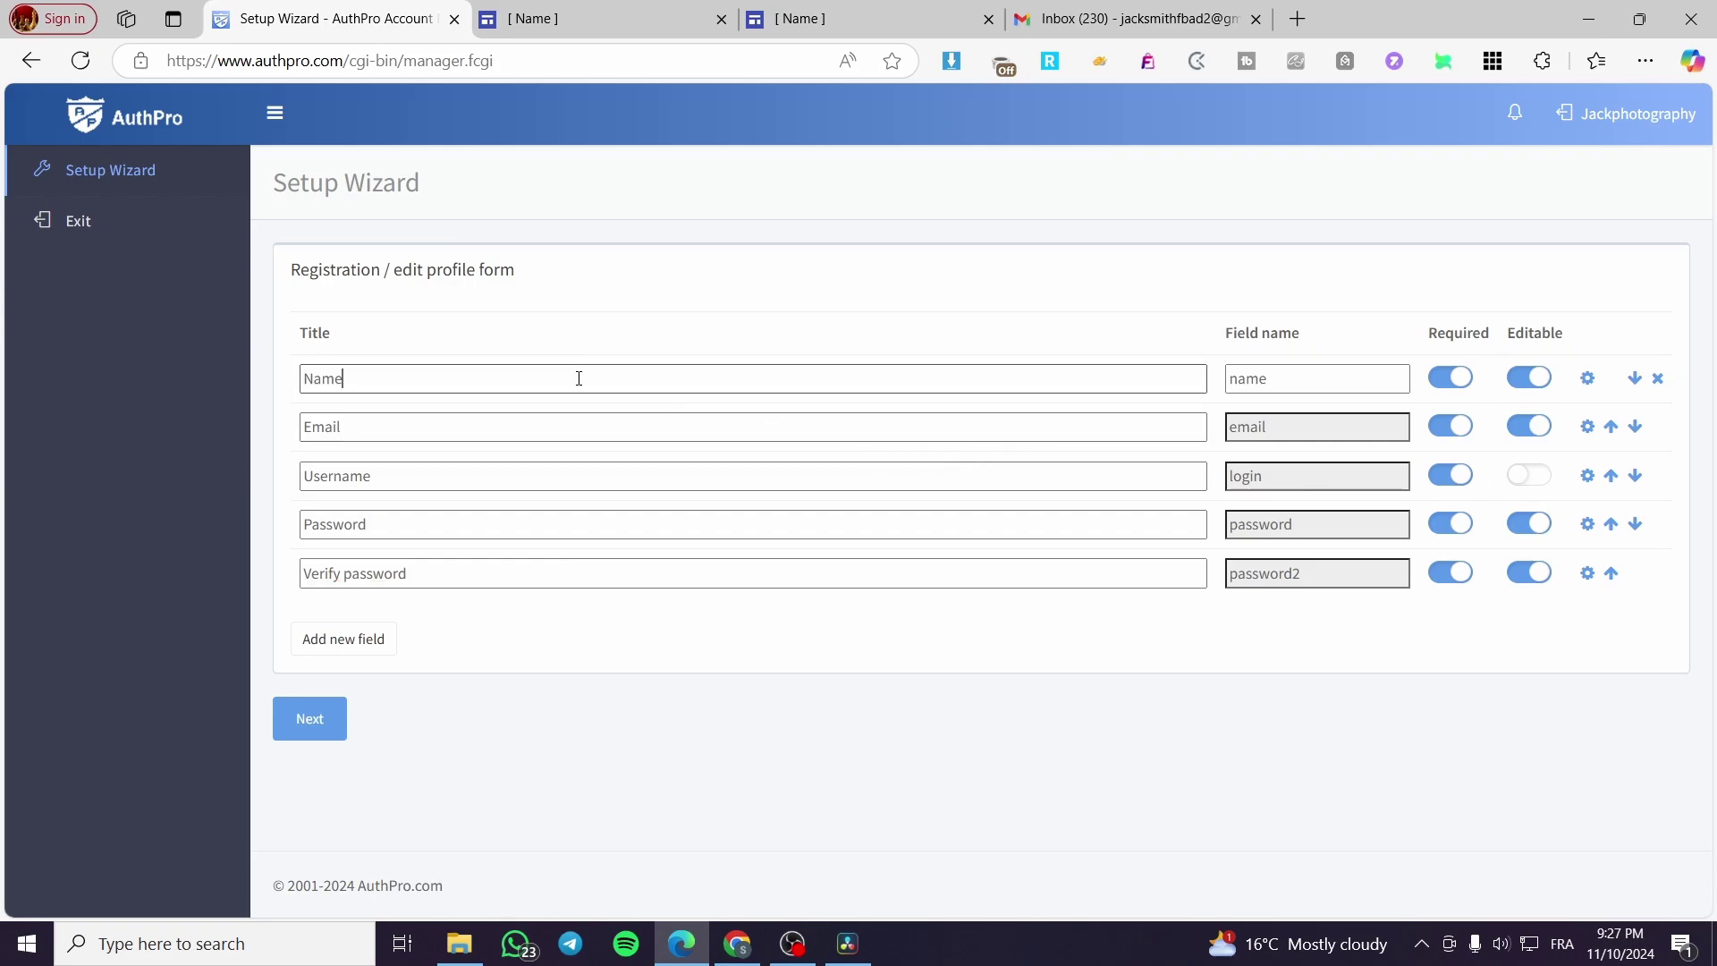
pyautogui.moveTo(580, 377); pyautogui.dragTo(299, 376)
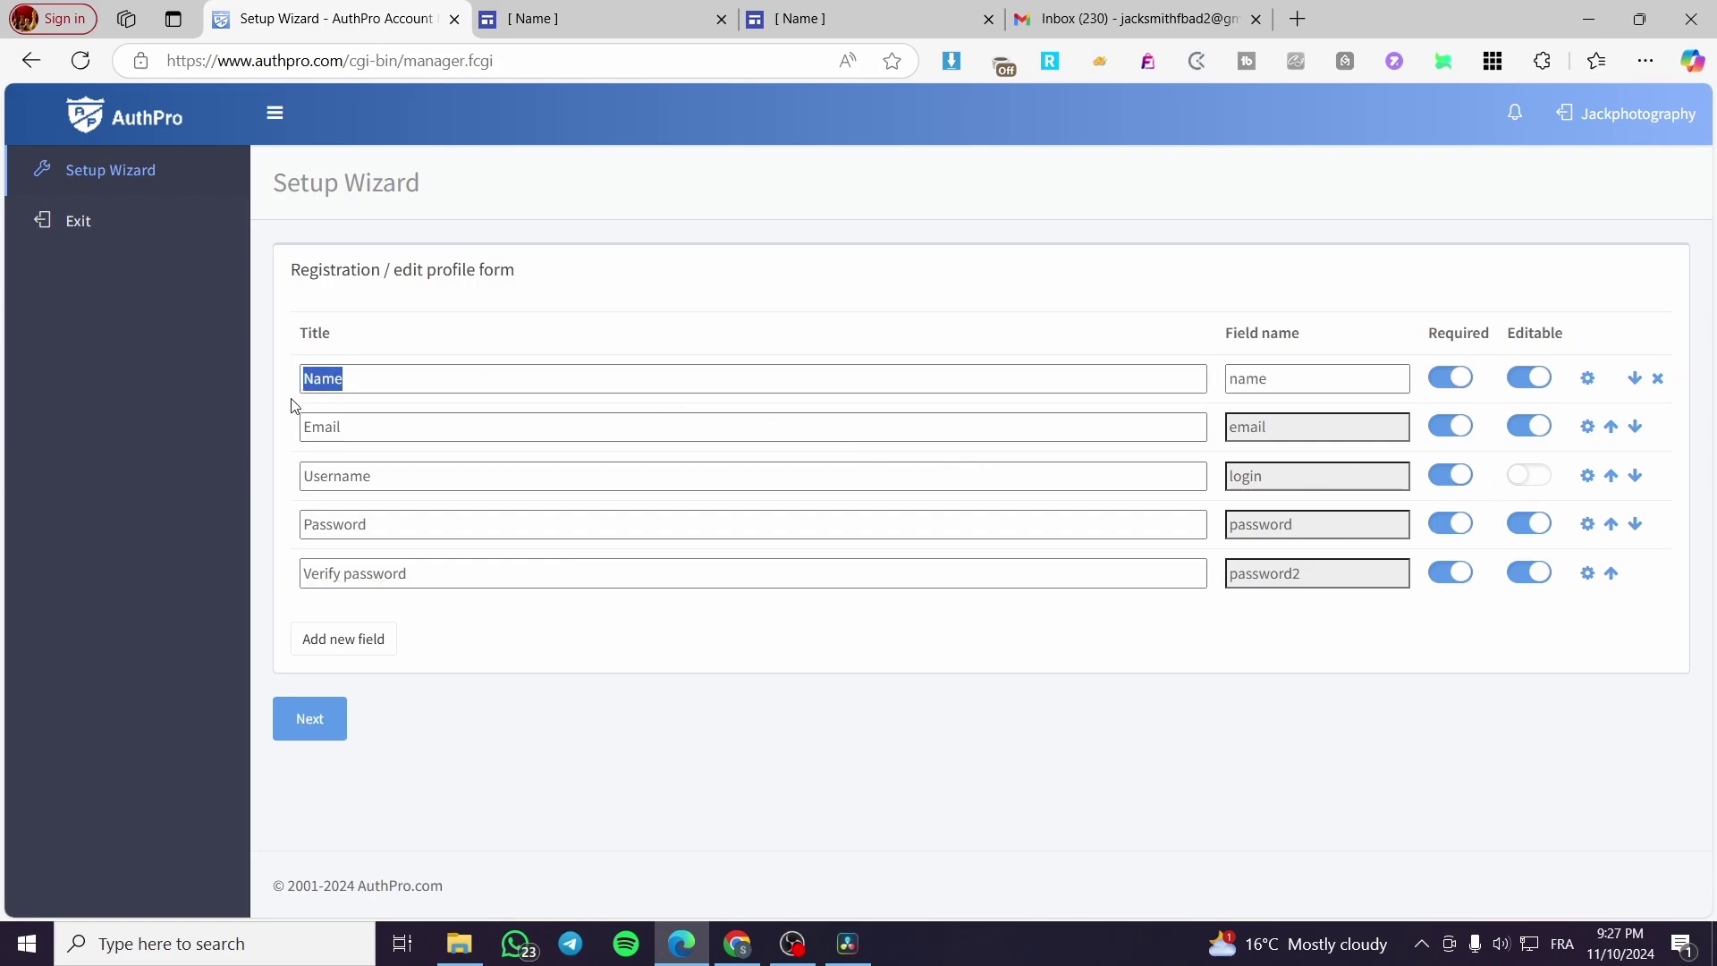
pyautogui.write('jack')
pyautogui.press('Tab')
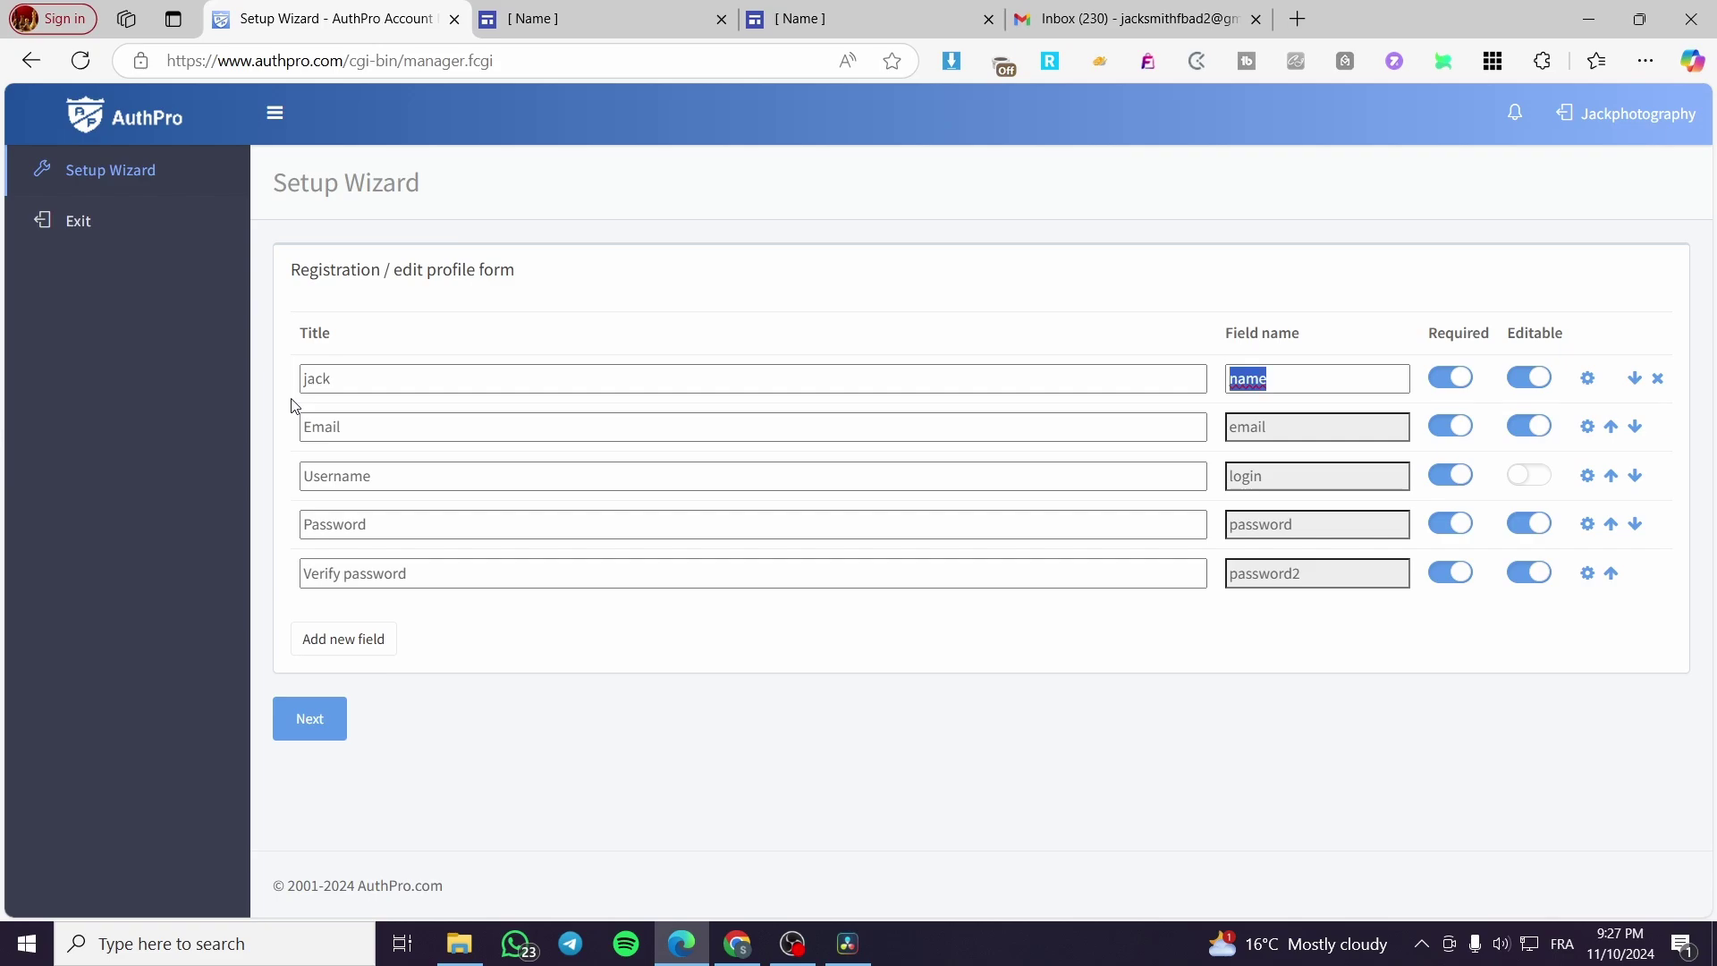
pyautogui.click(325, 425)
pyautogui.moveTo(338, 428); pyautogui.dragTo(212, 431)
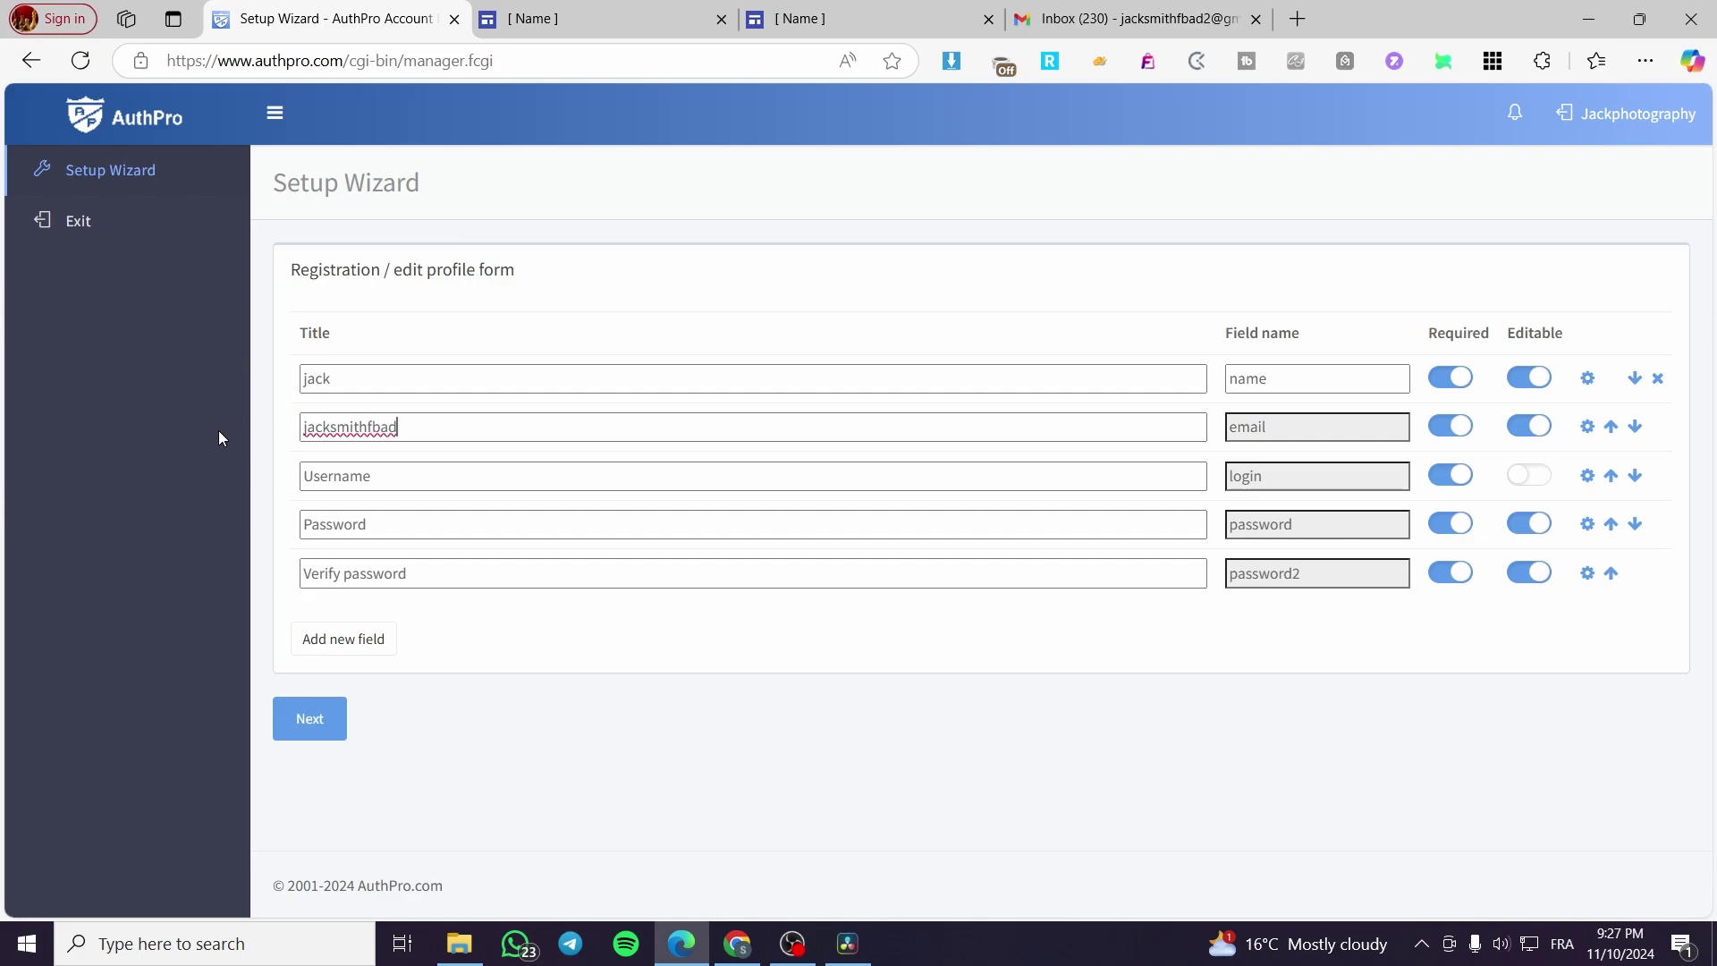
# Step: Replace the Username and Password titles with the admin's login details and submit the form
pyautogui.click(386, 474)
pyautogui.moveTo(386, 475); pyautogui.dragTo(238, 478)
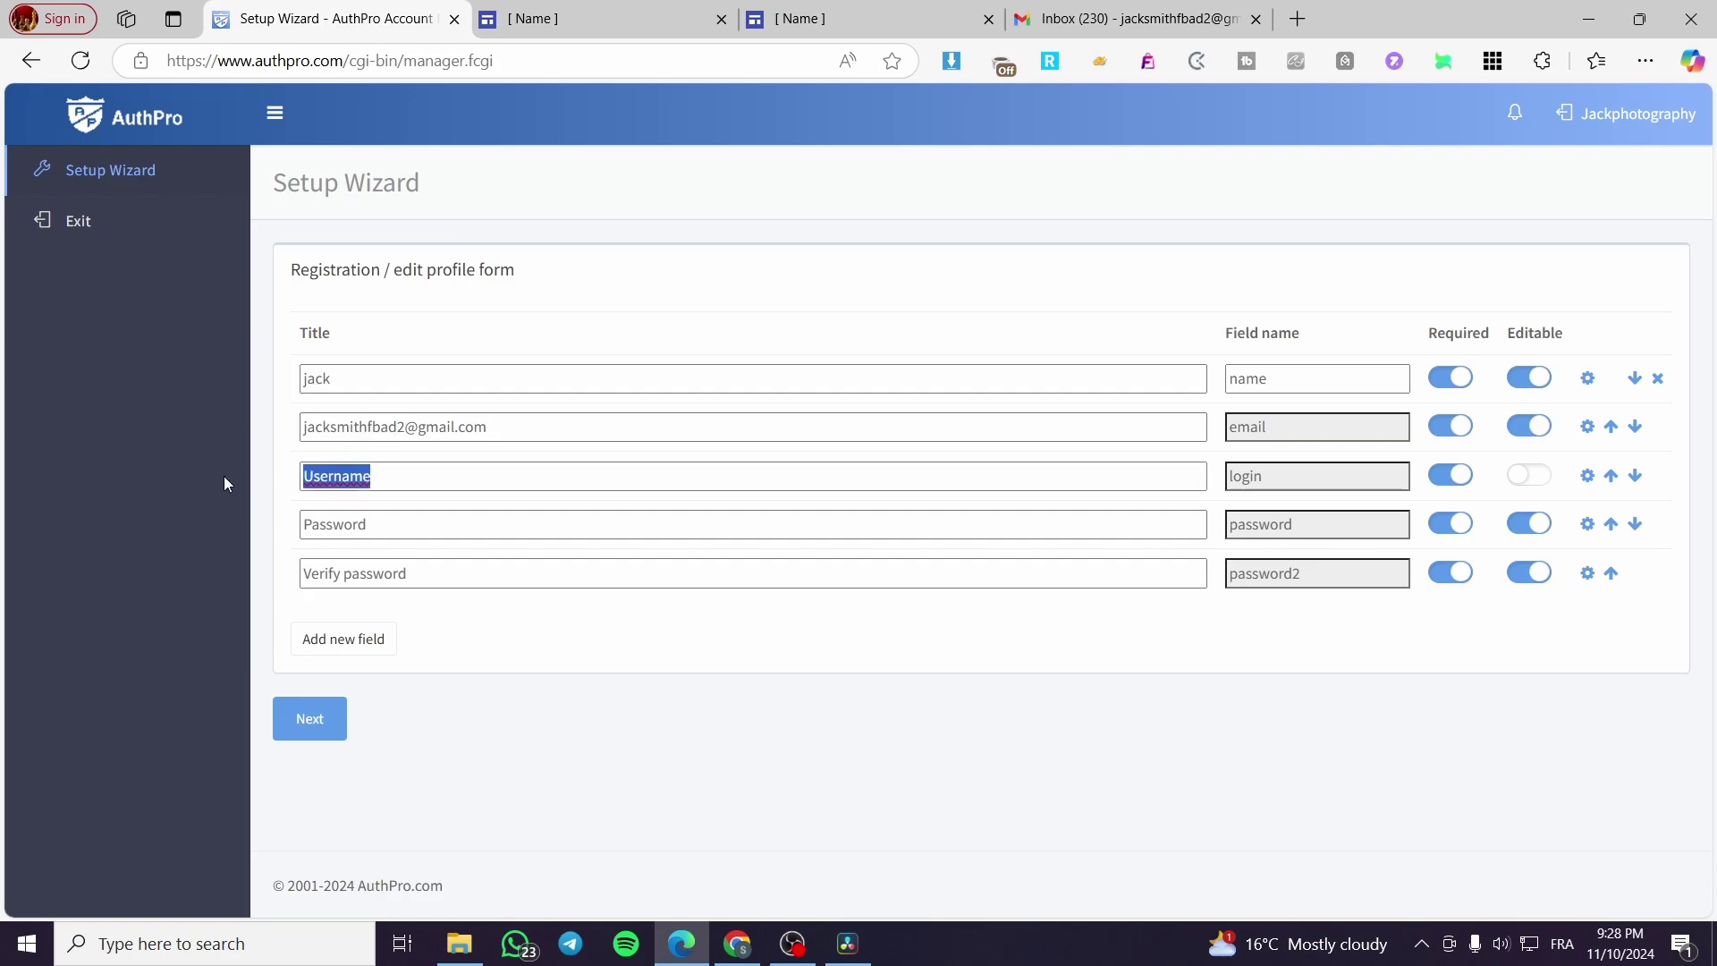
pyautogui.write('jj23')
pyautogui.click(316, 521)
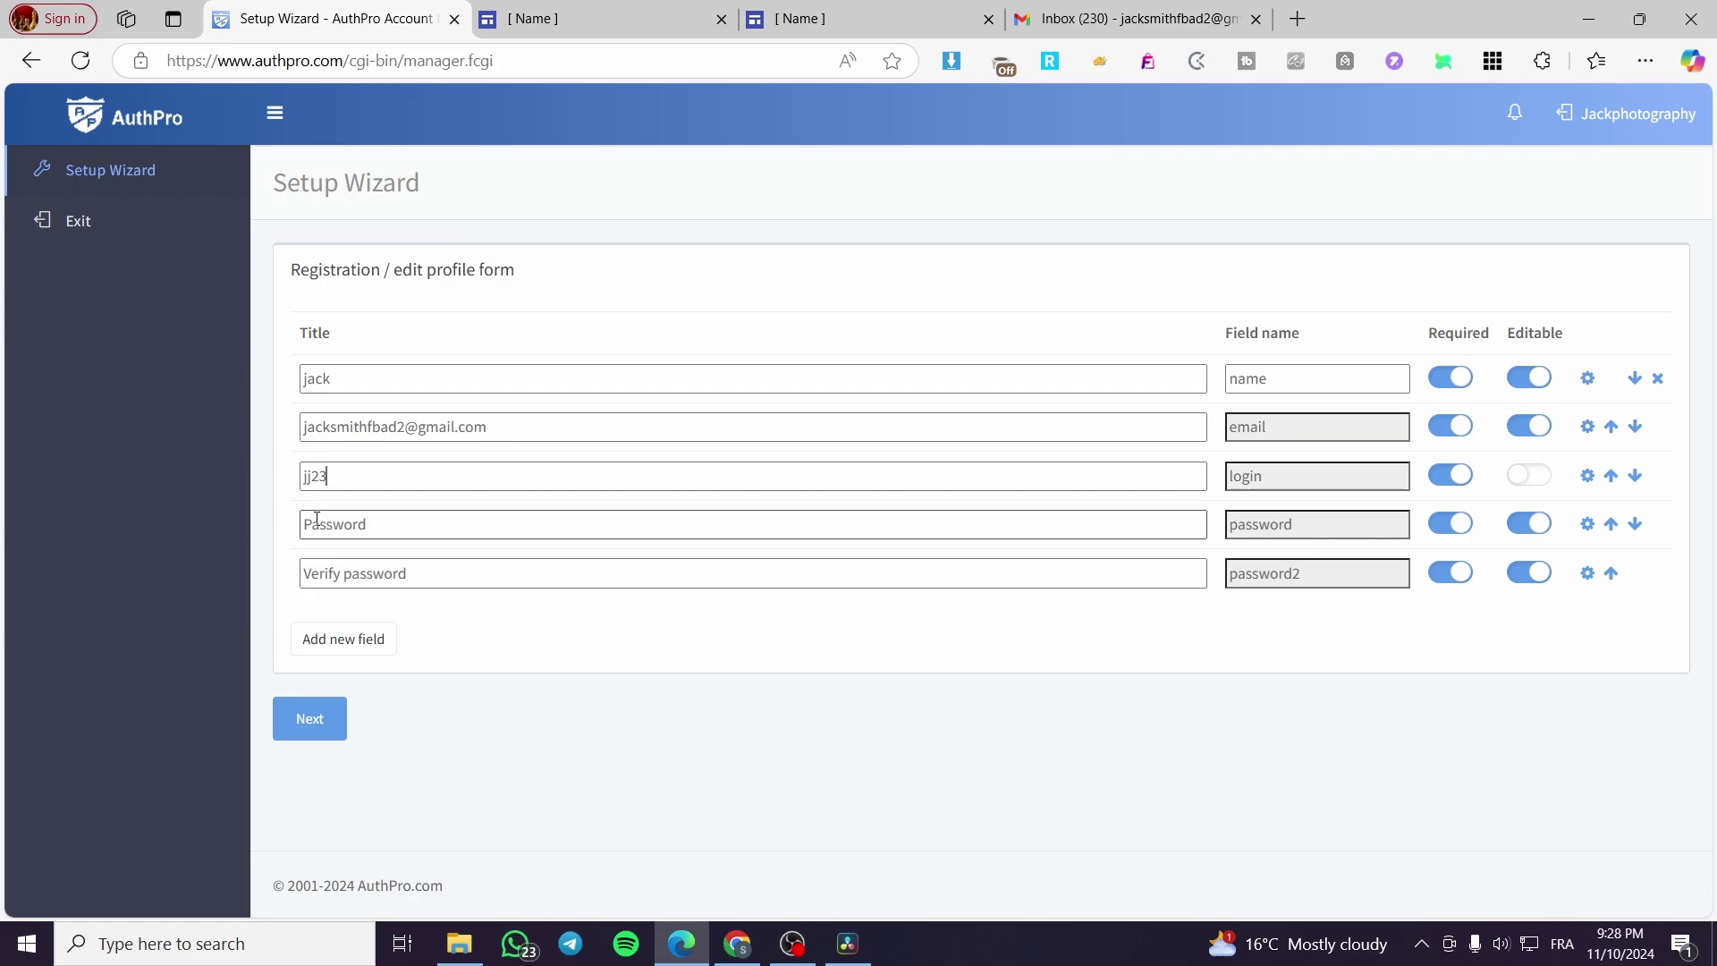
pyautogui.moveTo(383, 524); pyautogui.dragTo(137, 524)
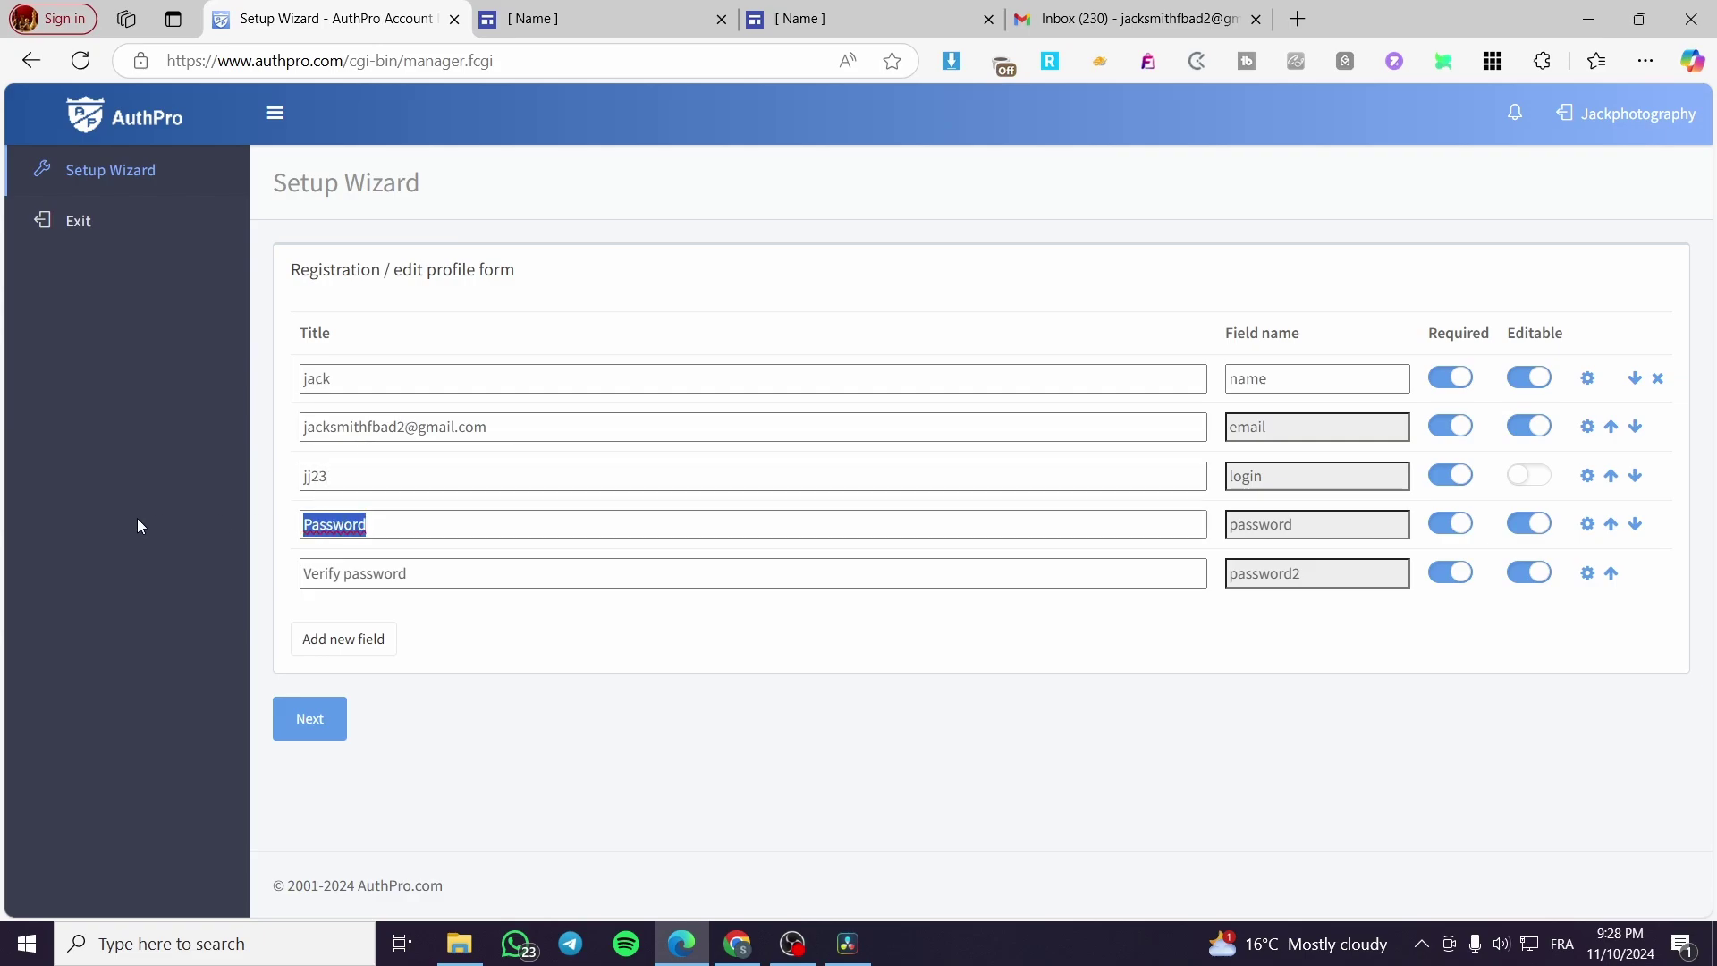
pyautogui.write('123456')
pyautogui.moveTo(416, 577); pyautogui.dragTo(201, 565)
pyautogui.write('123456')
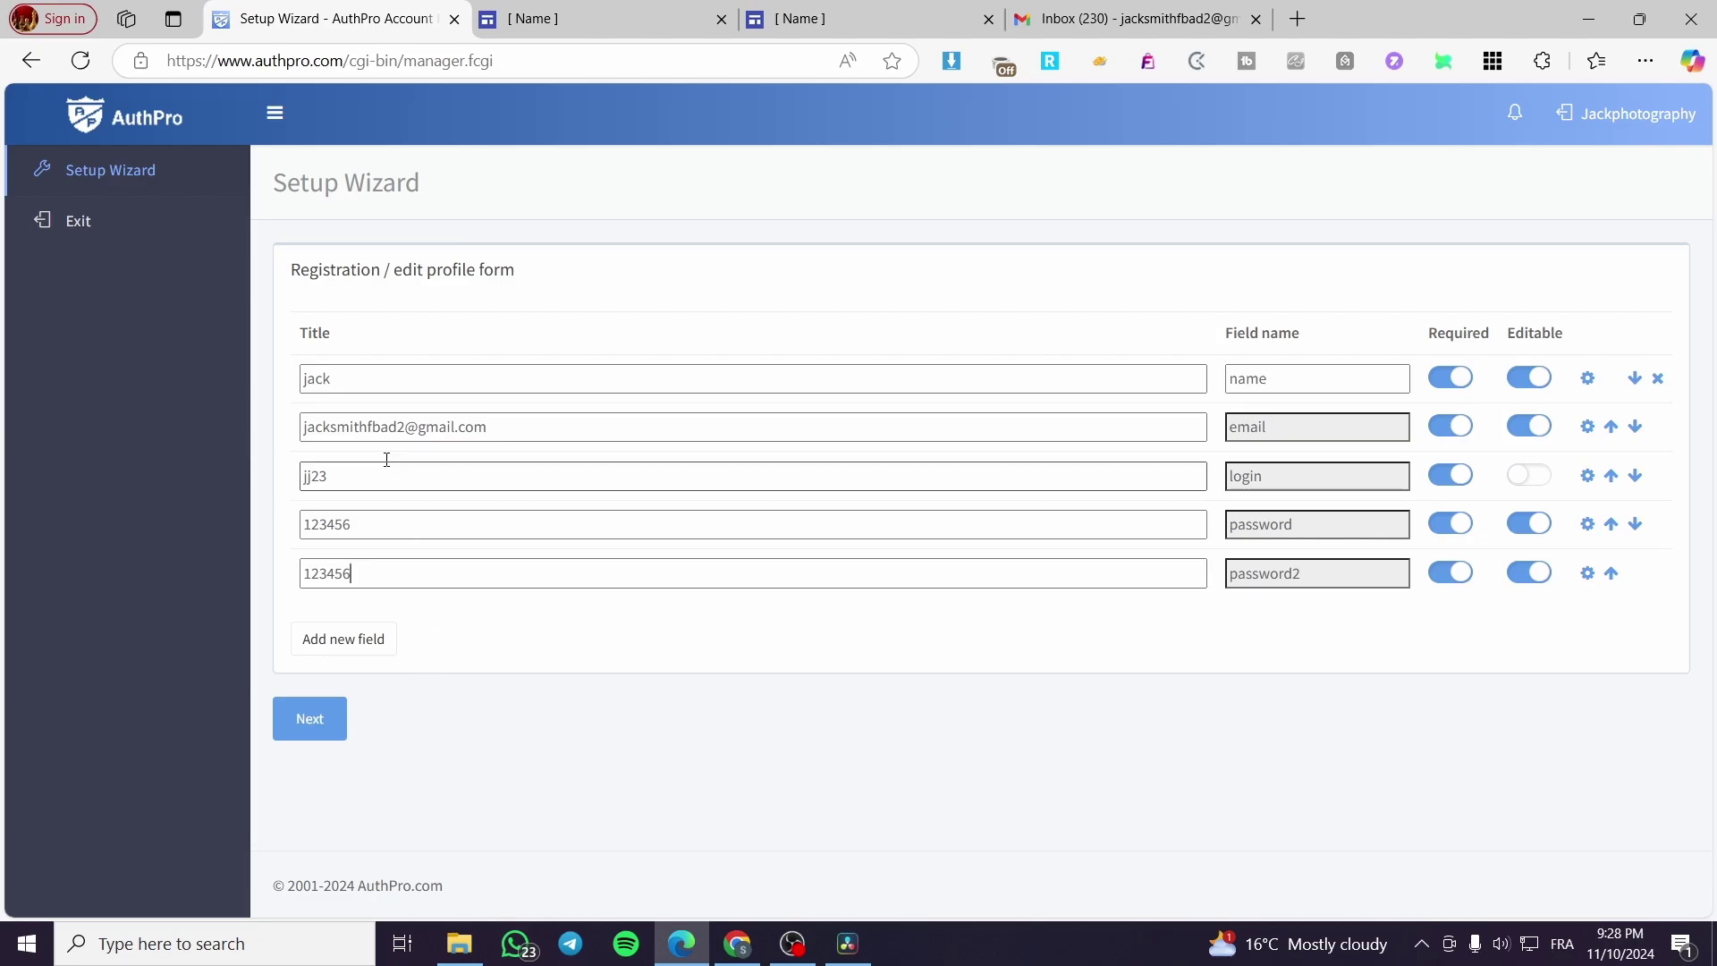
pyautogui.click(304, 722)
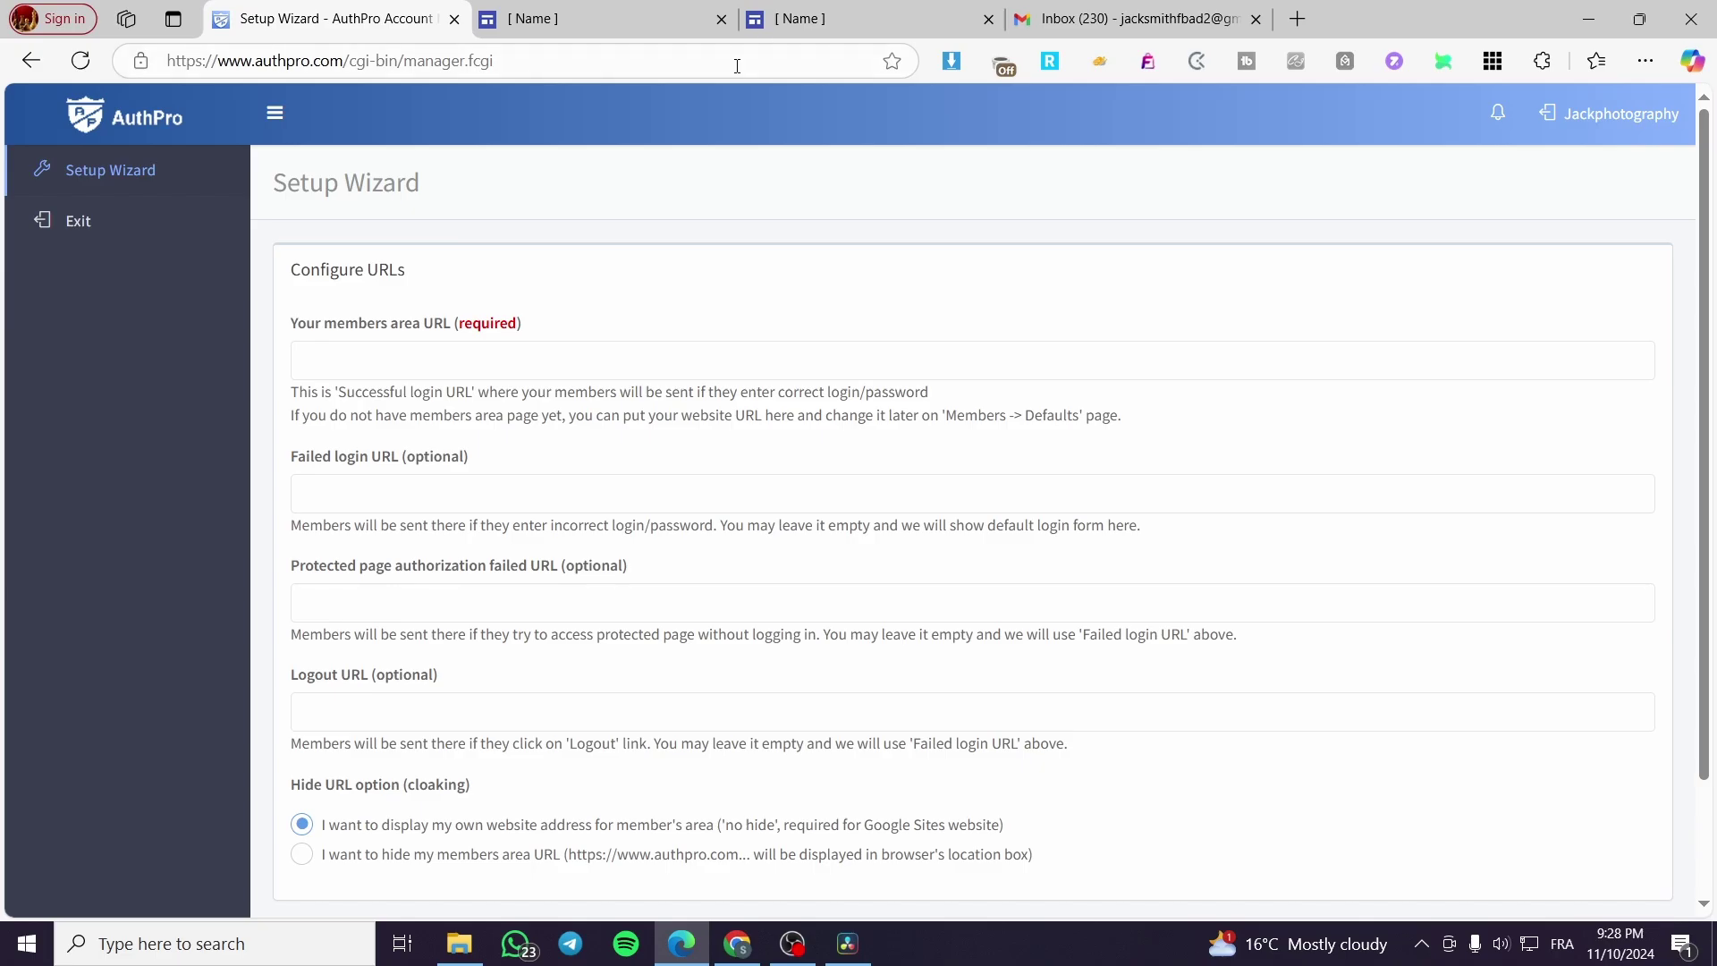
# Step: Paste the published jacks-photography1/work page address as the members area URL
pyautogui.click(512, 361)
pyautogui.hotkey('ctrl', 'v')
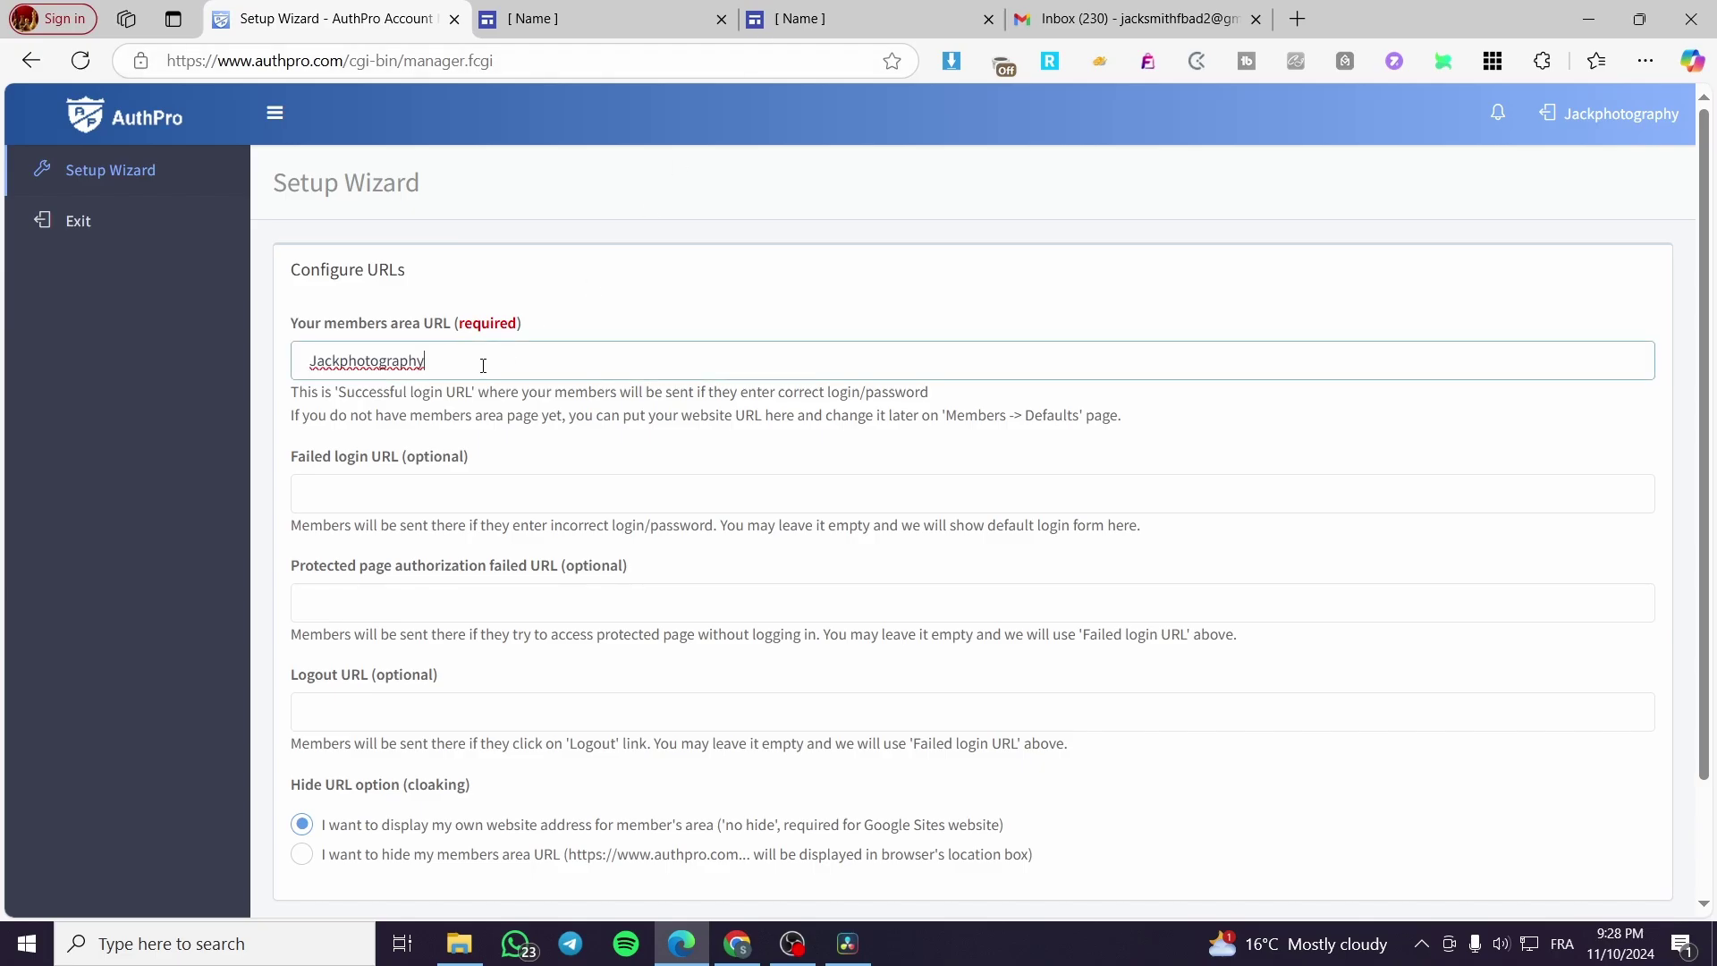
pyautogui.hotkey('ctrl', 'a')
pyautogui.press('BackSpace')
pyautogui.click(825, 11)
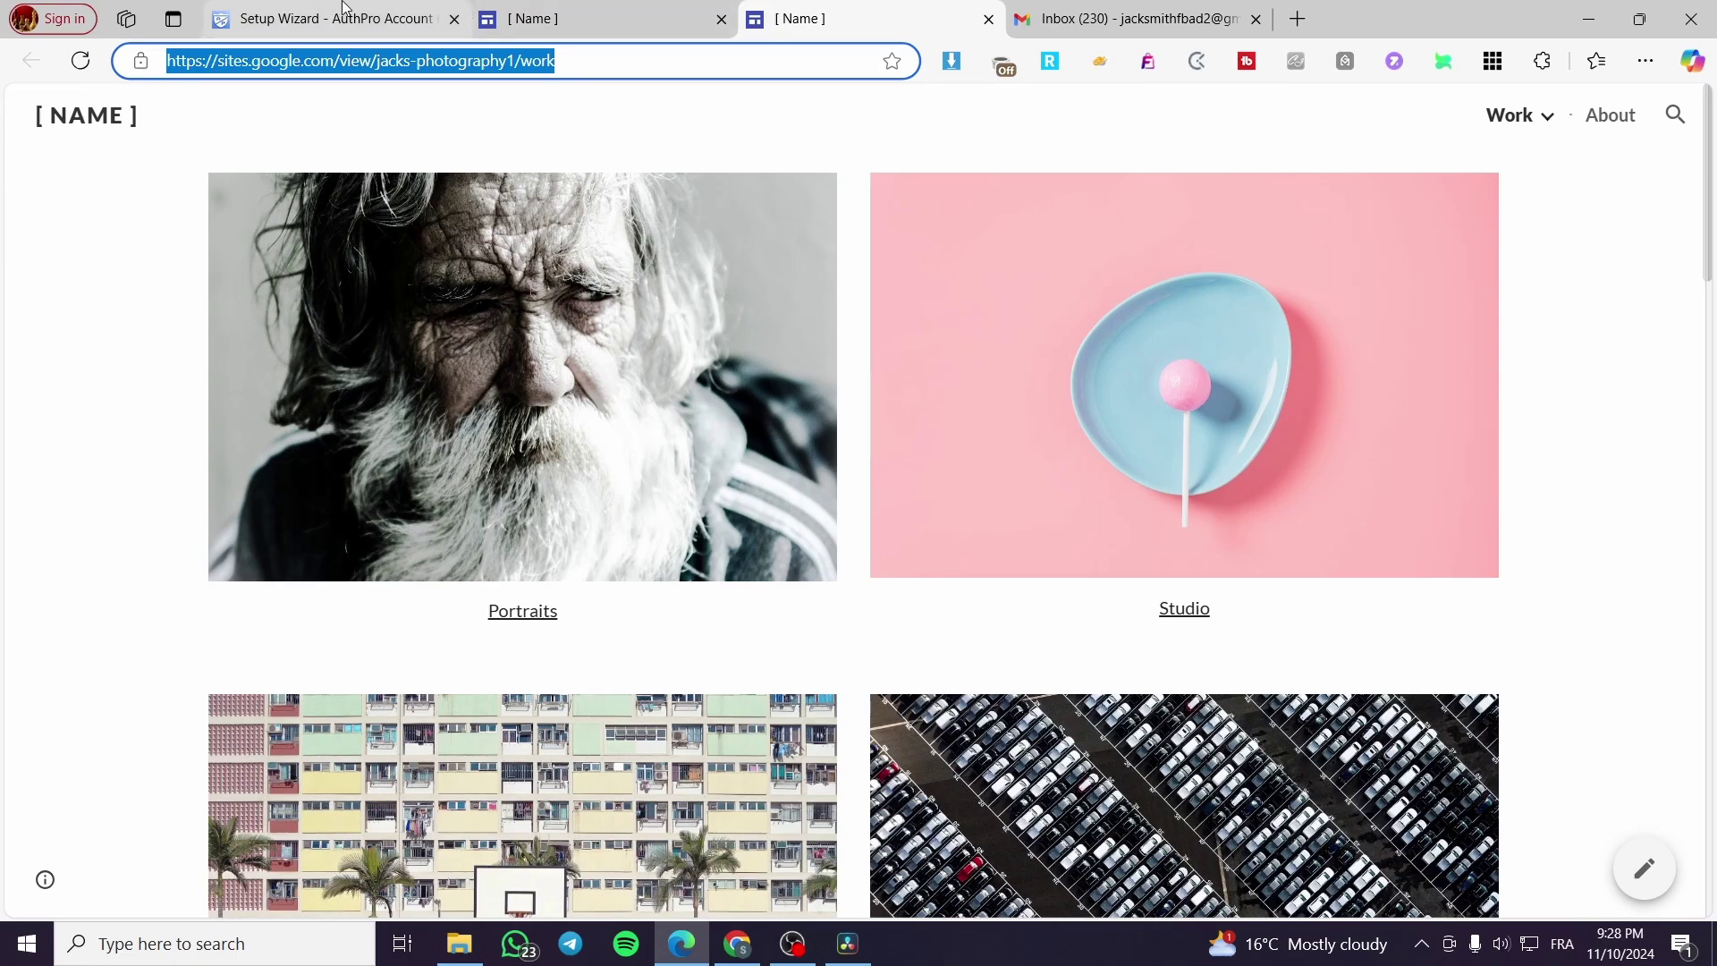
pyautogui.click(547, 11)
pyautogui.click(376, 7)
pyautogui.write('https://sites.google.com/view/jacks-photography1/work')
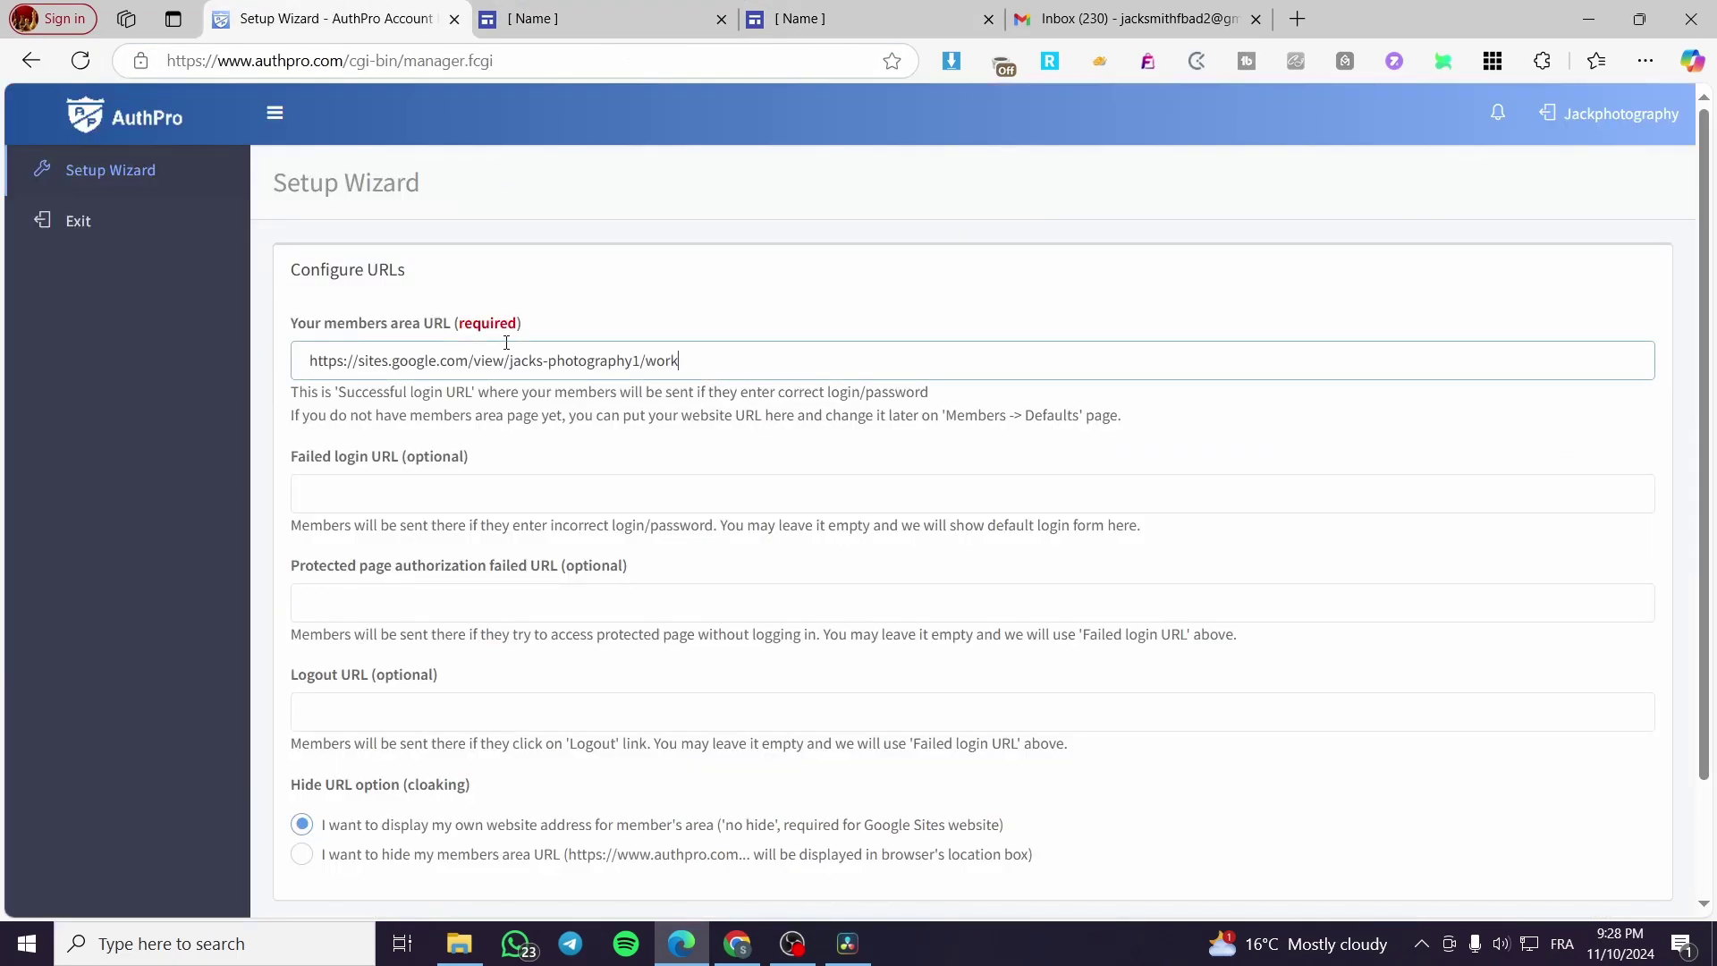
# Step: Keep the no-hide URL option and save the URL settings
pyautogui.scroll(-2, 537, 474)
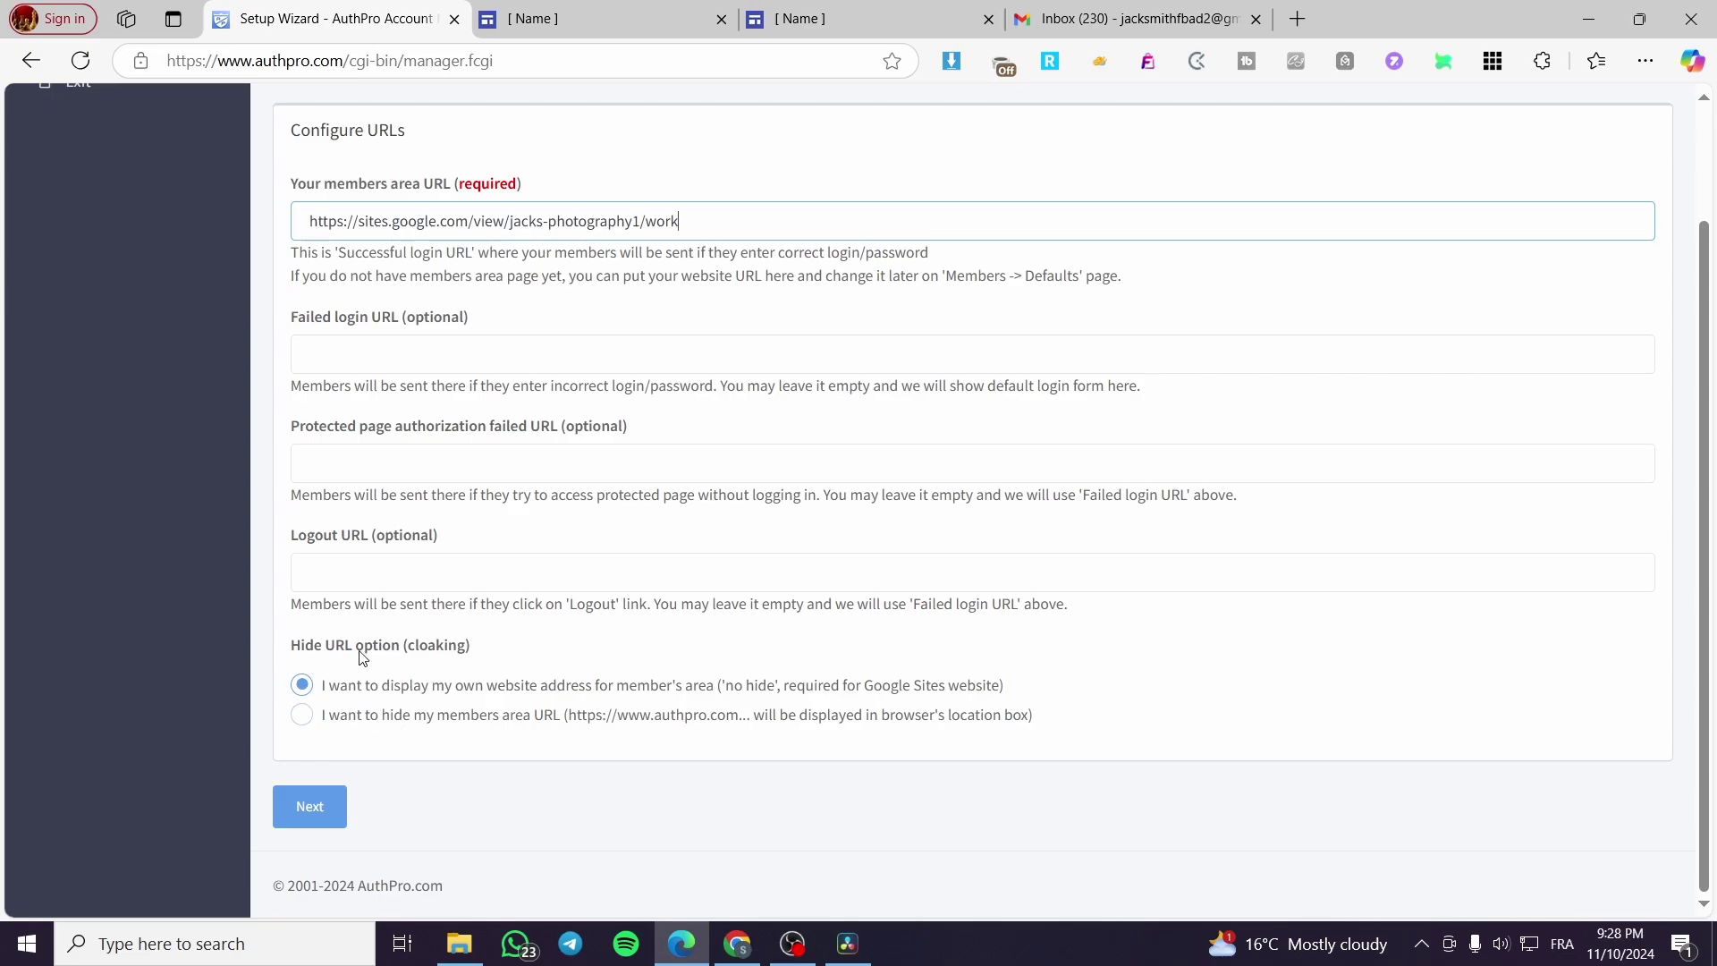
pyautogui.moveTo(365, 685); pyautogui.dragTo(388, 728)
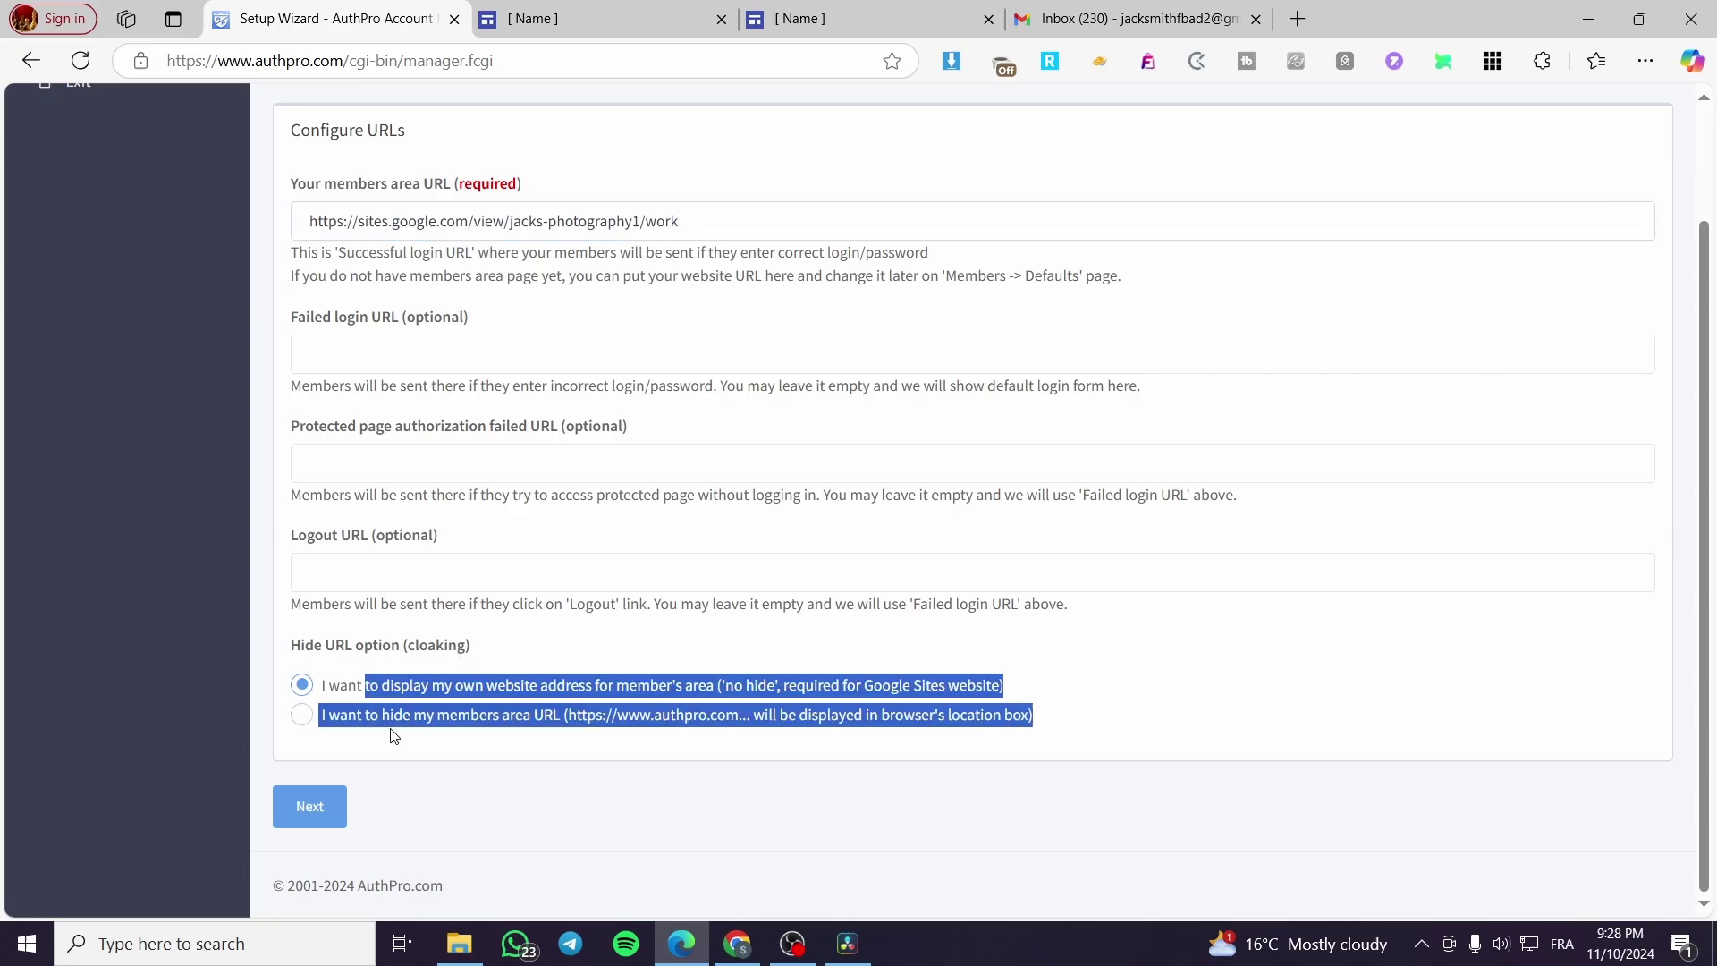
pyautogui.click(346, 662)
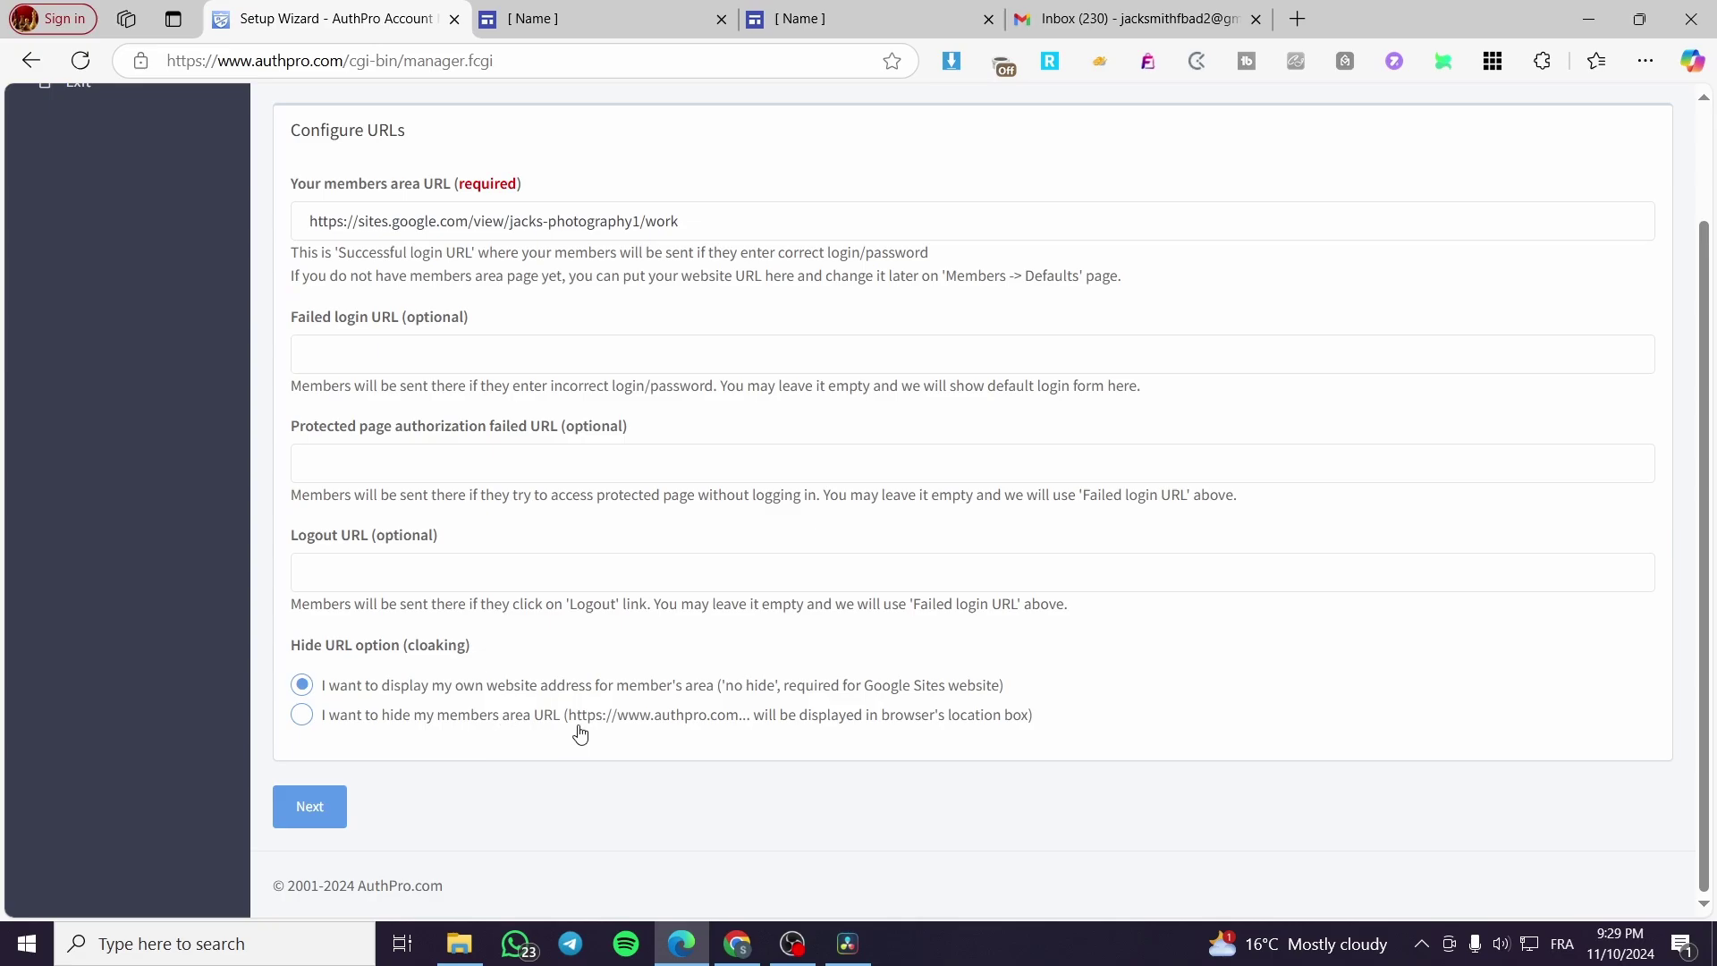
pyautogui.click(312, 815)
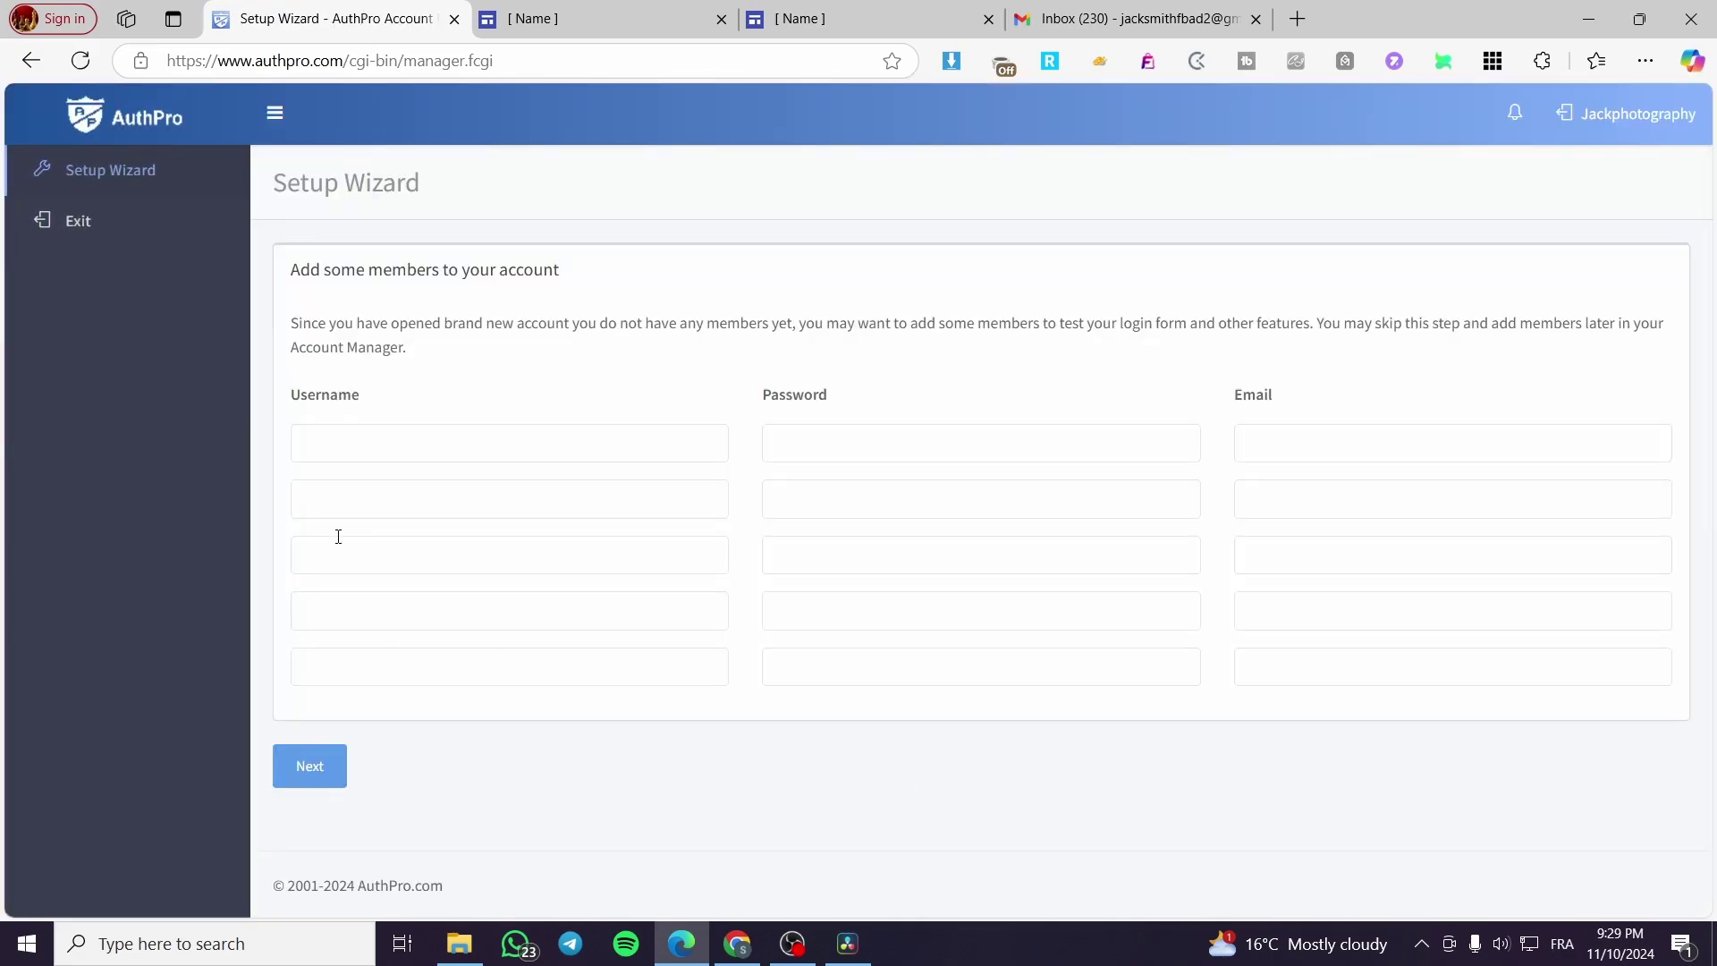
# Step: Enter the test member's username and password in the first members row
pyautogui.click(616, 440)
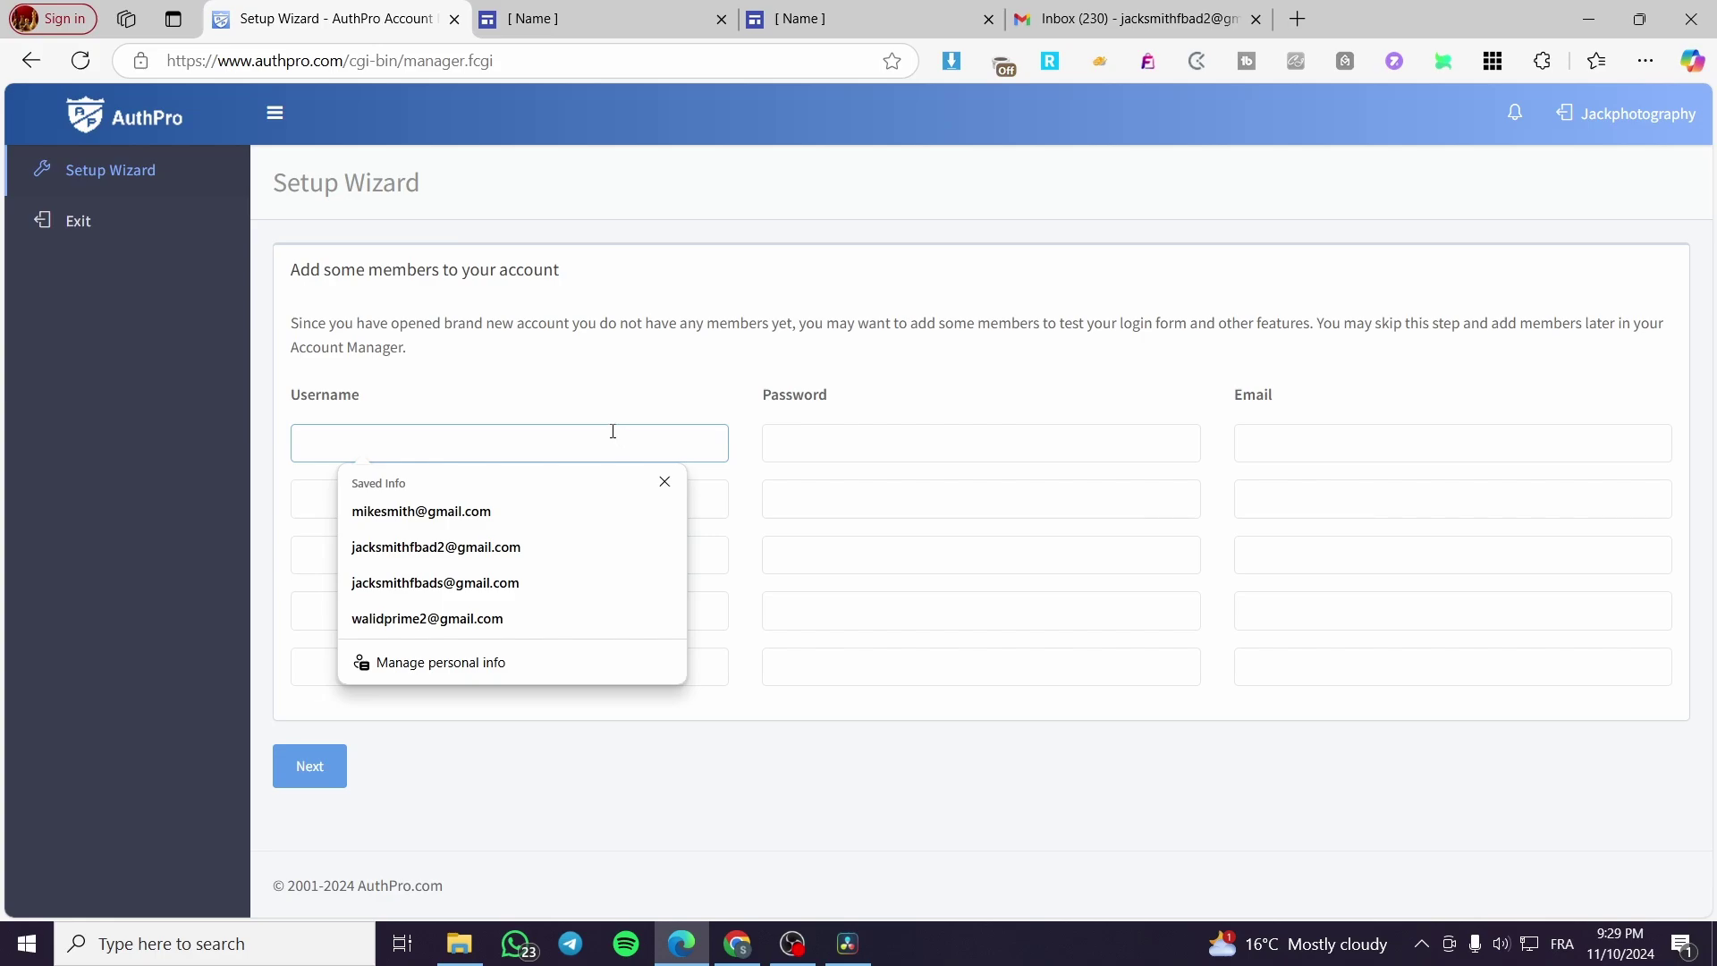
pyautogui.click(583, 371)
pyautogui.click(599, 442)
pyautogui.write('jj23')
pyautogui.click(1000, 445)
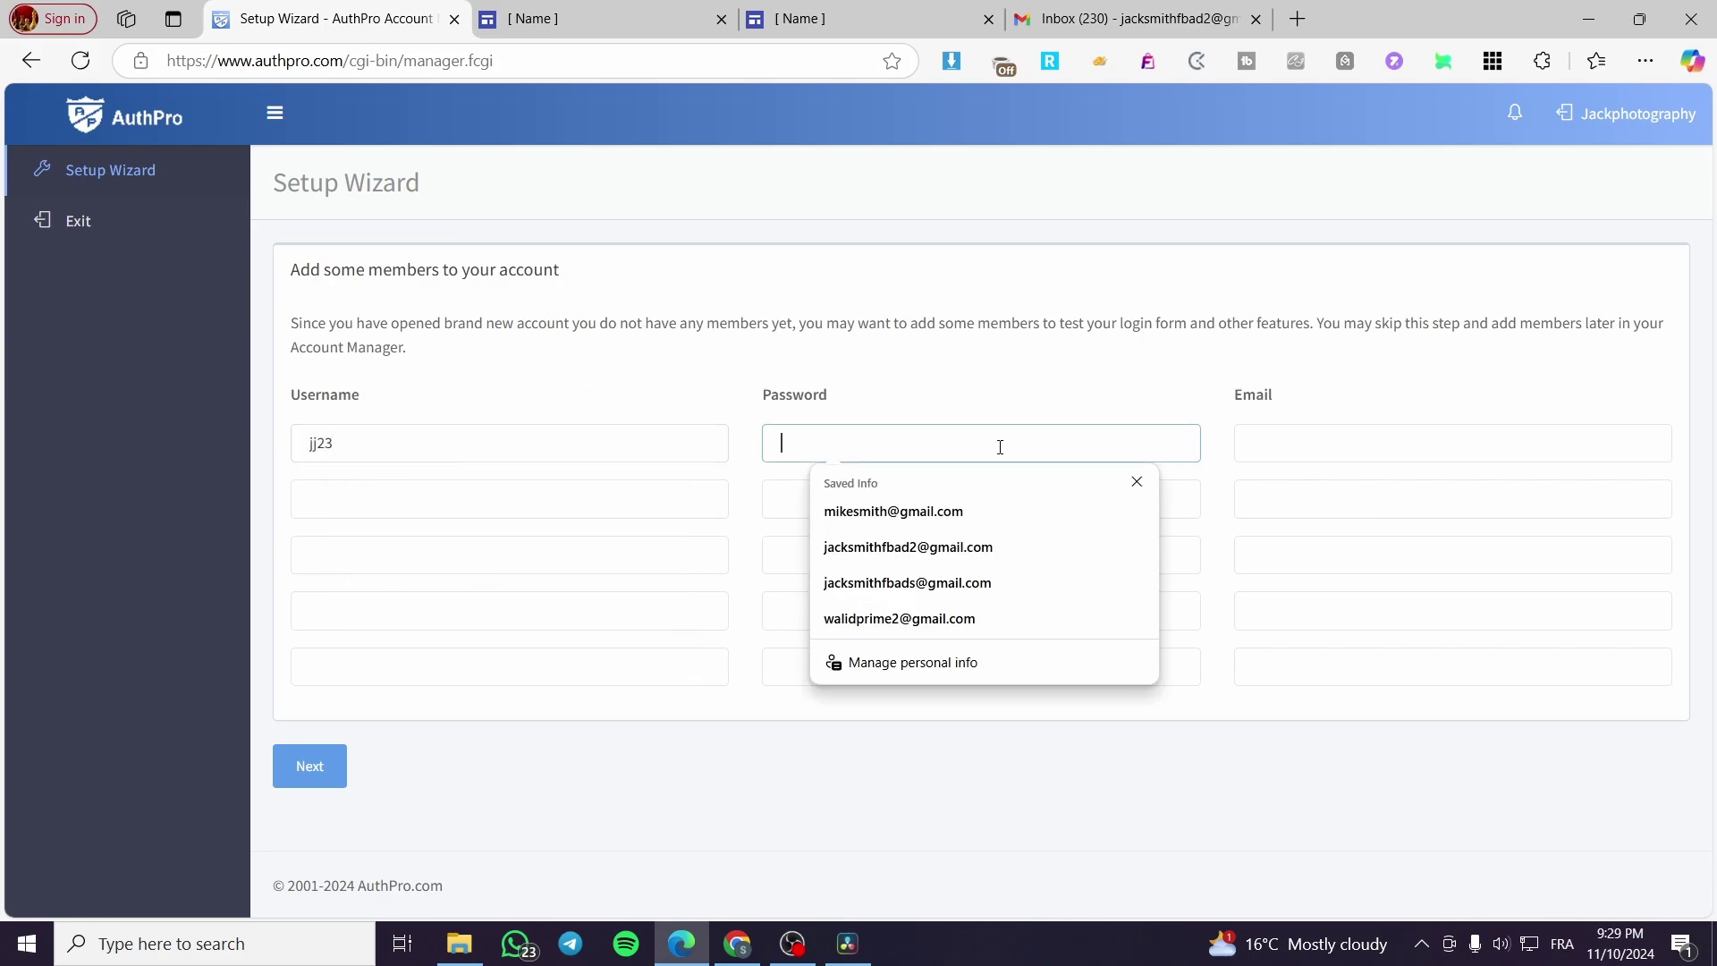
pyautogui.write('123456')
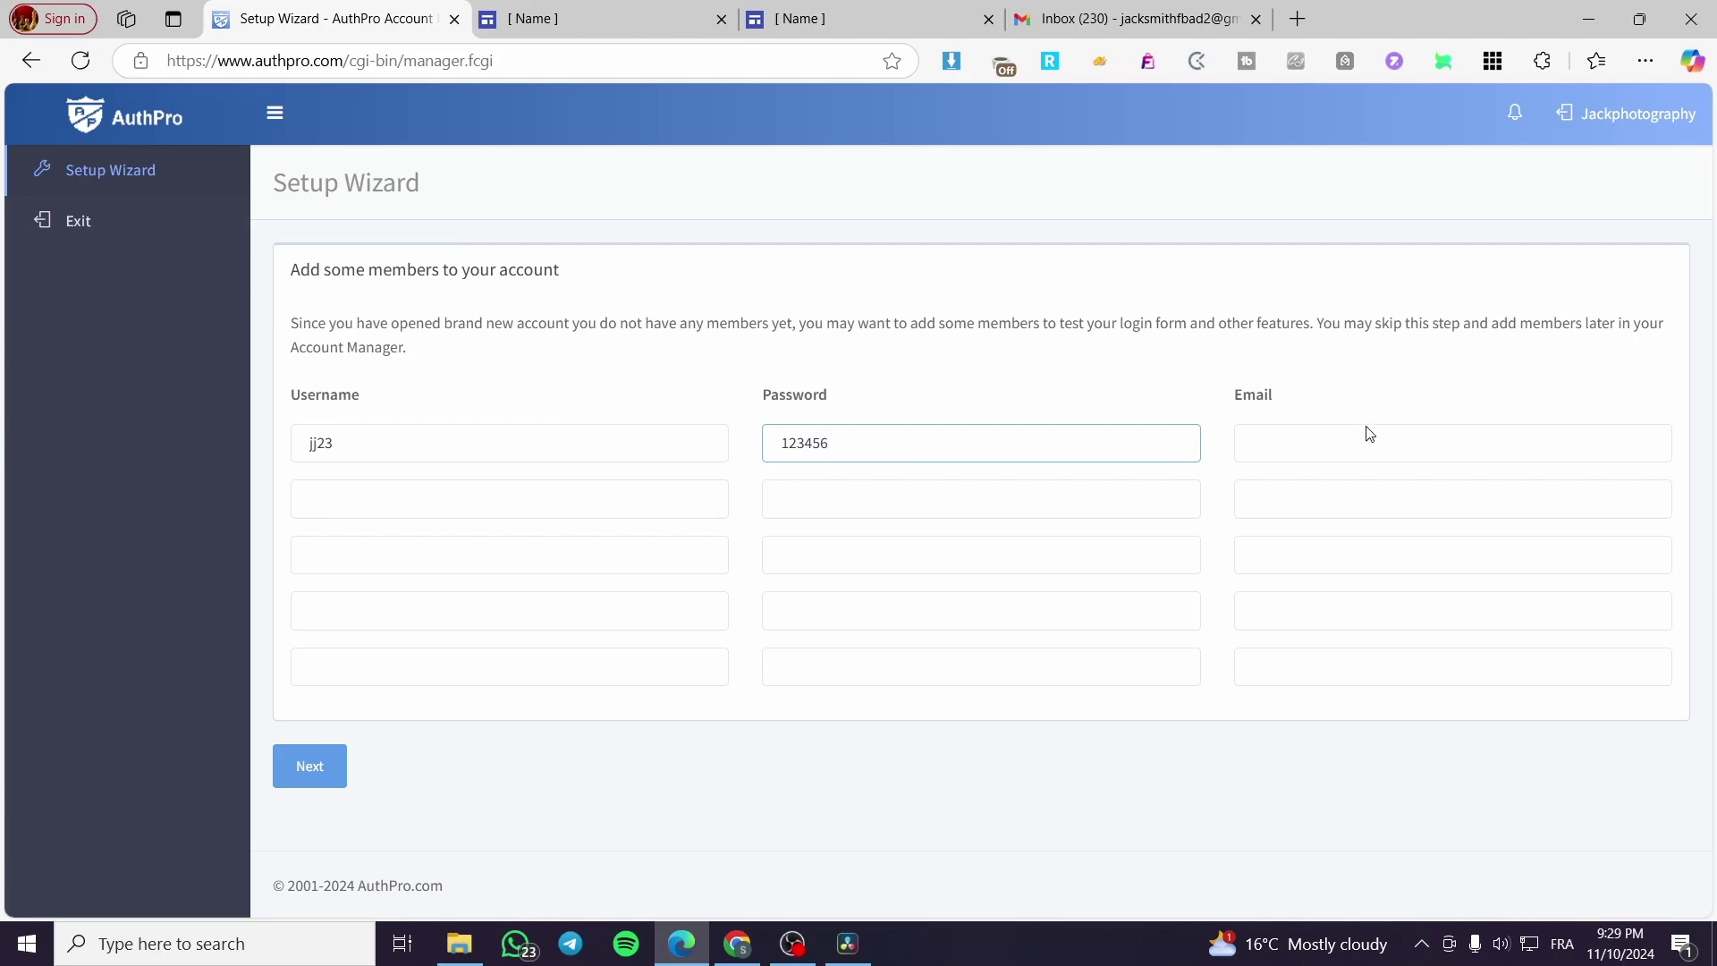
# Step: Fill in the member's e-mail from the saved entries and submit the members step
pyautogui.click(1369, 443)
pyautogui.click(1393, 540)
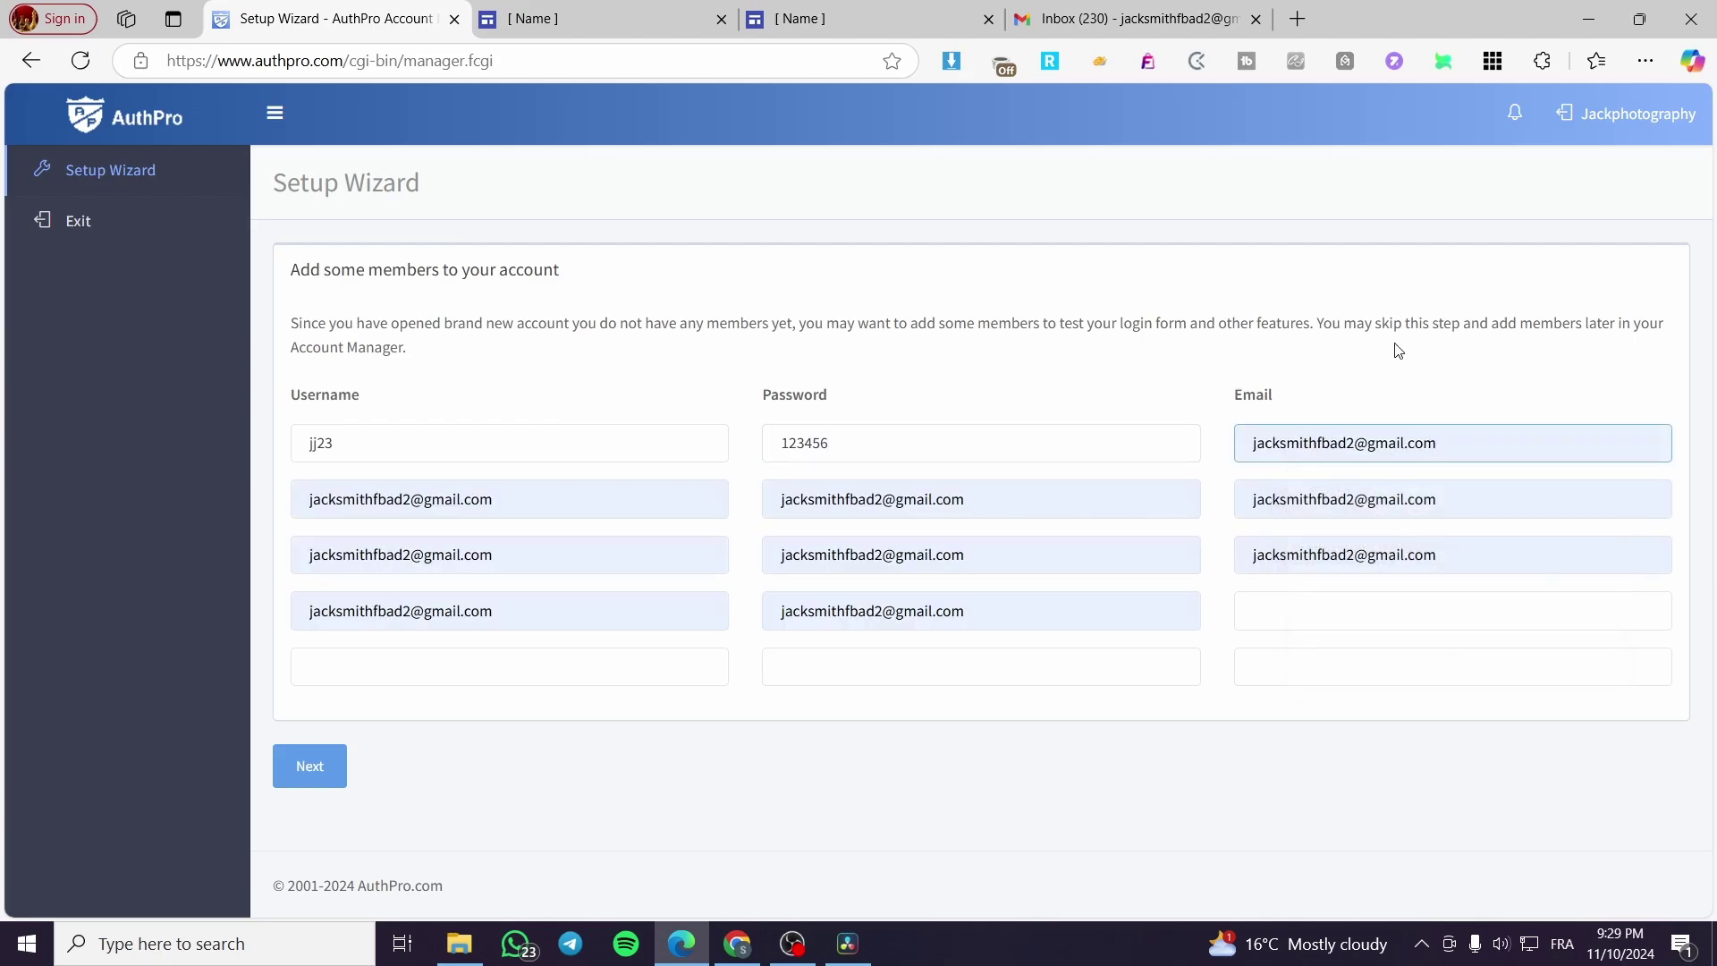
pyautogui.click(1399, 349)
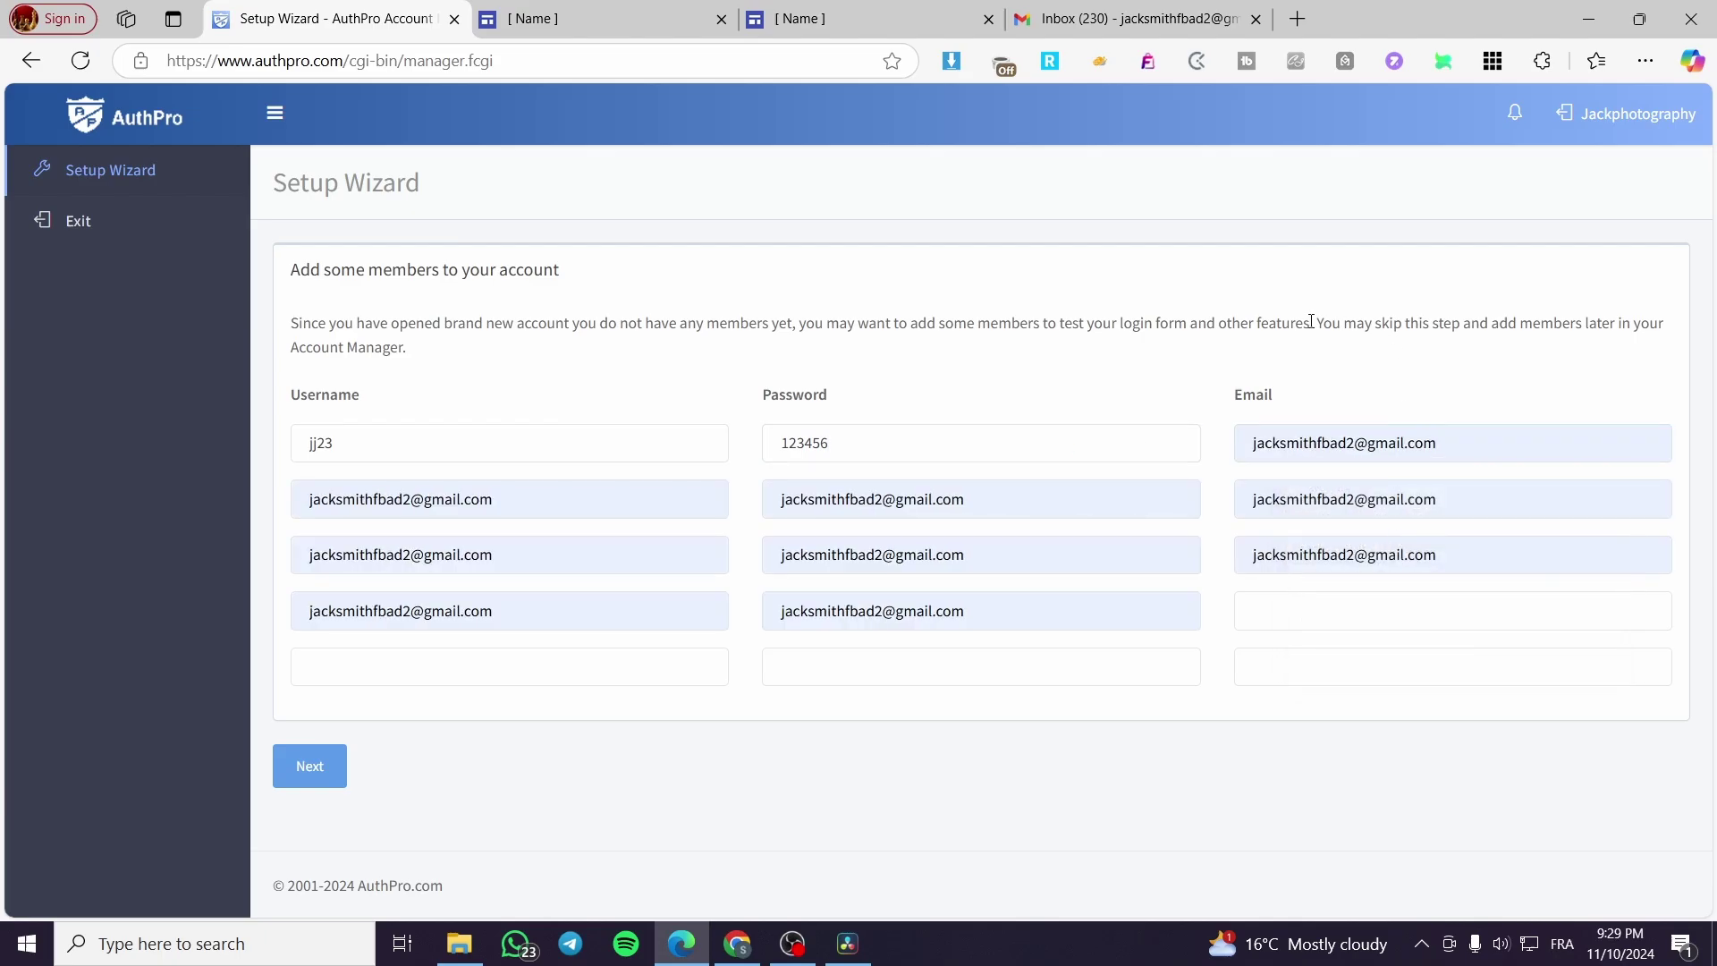
pyautogui.click(317, 765)
# Step: Select the section 5 page-protection script code, then return to the Photo Portfolio editor tab
pyautogui.scroll(-1, 565, 469)
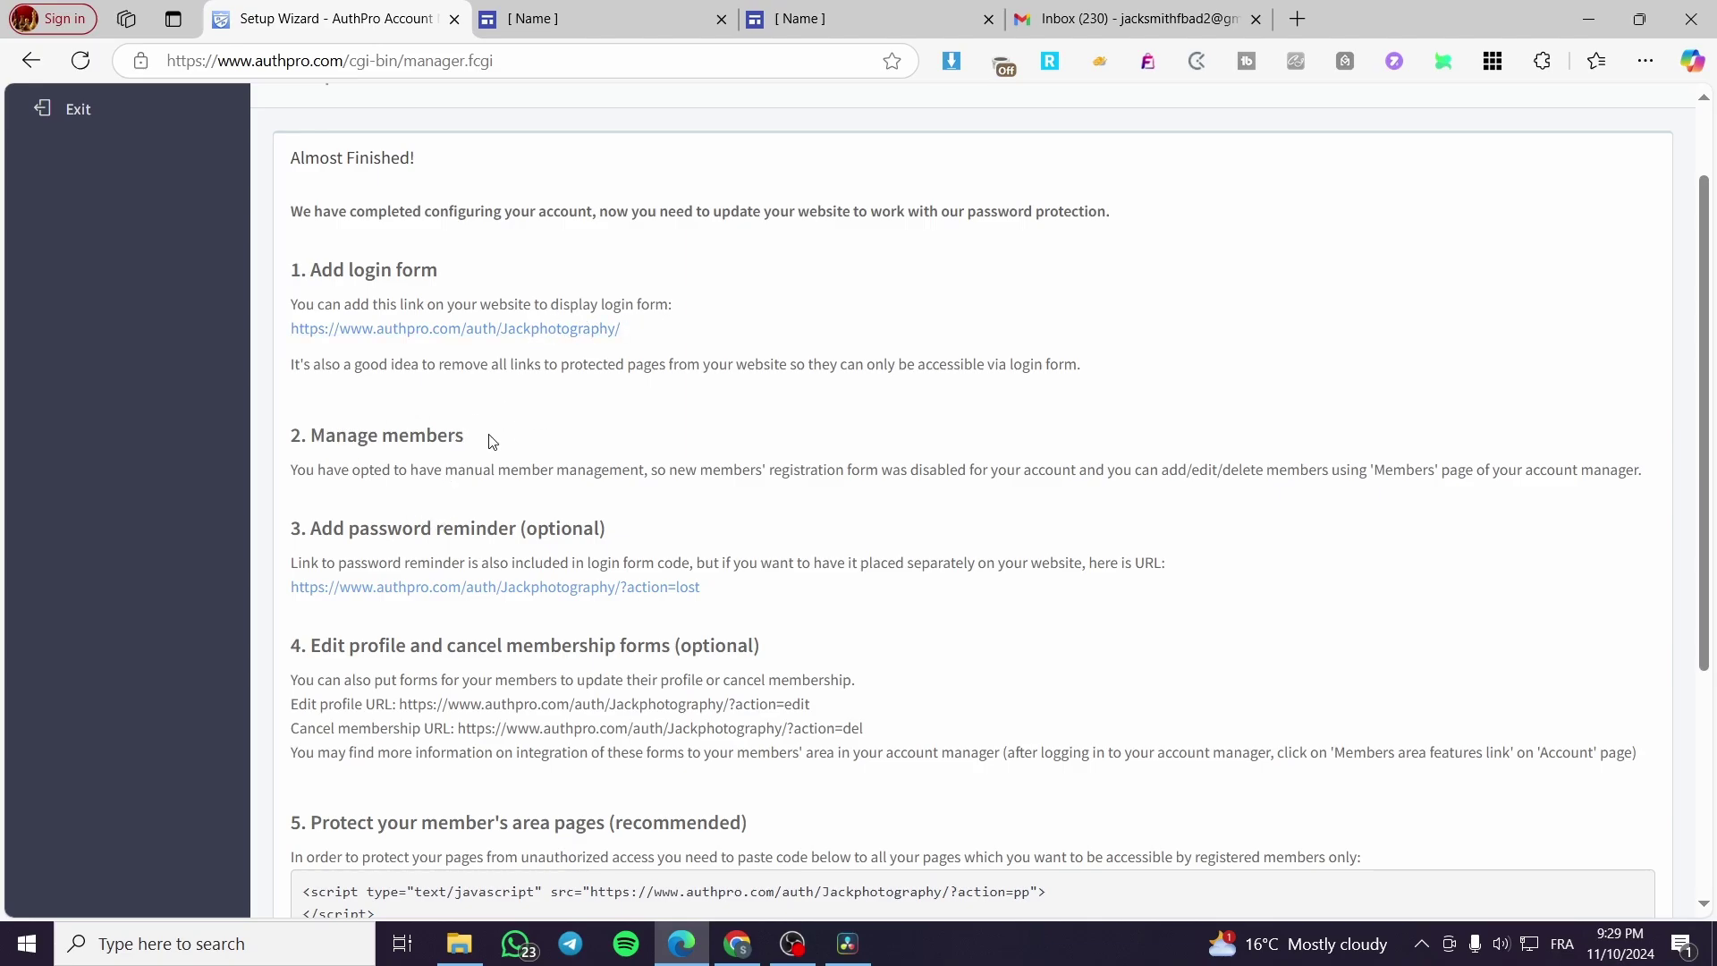
pyautogui.scroll(-1, 491, 441)
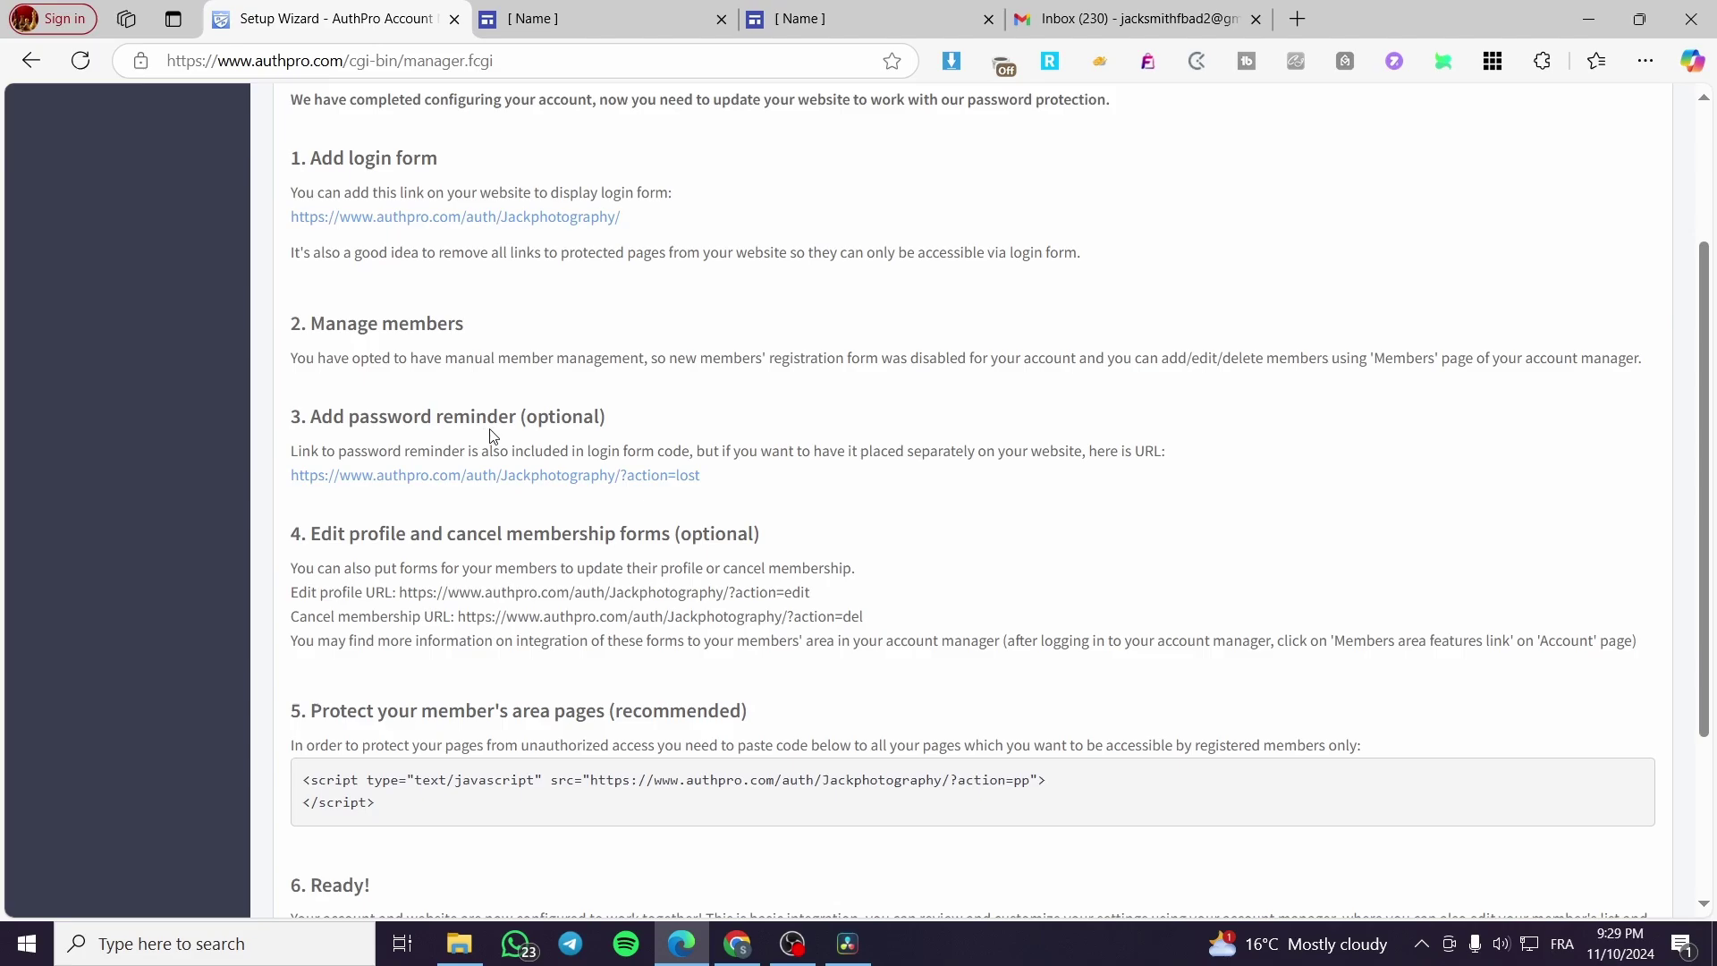
pyautogui.scroll(-1, 491, 436)
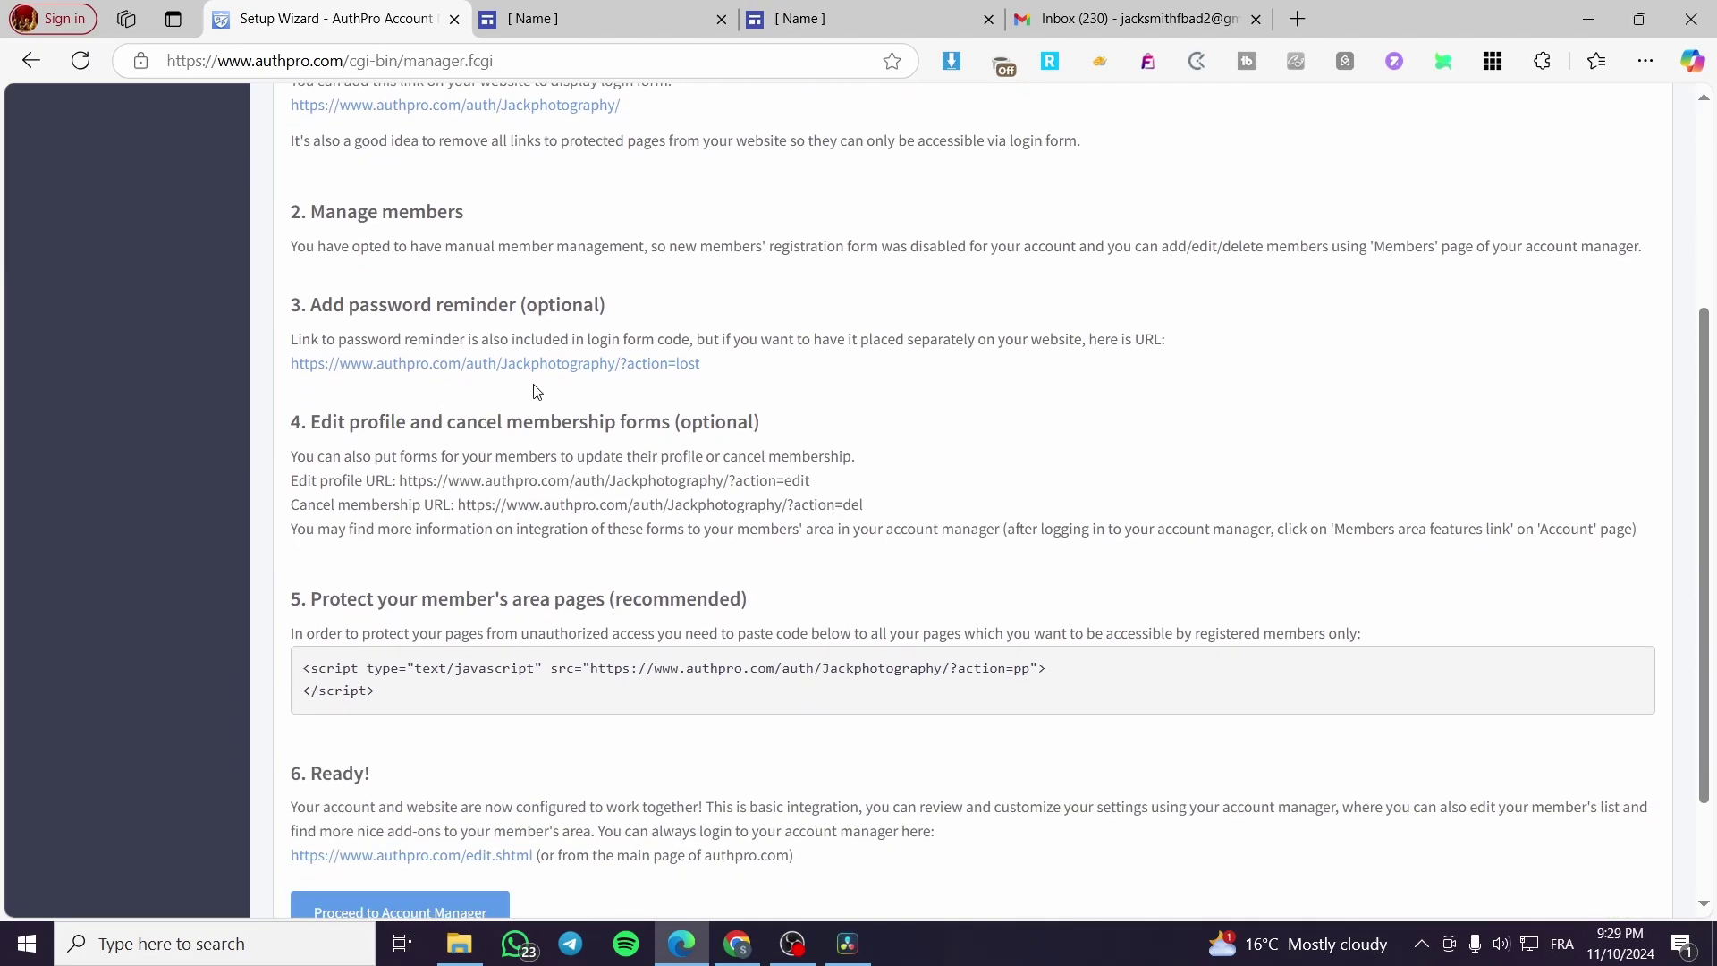
pyautogui.scroll(-2, 532, 393)
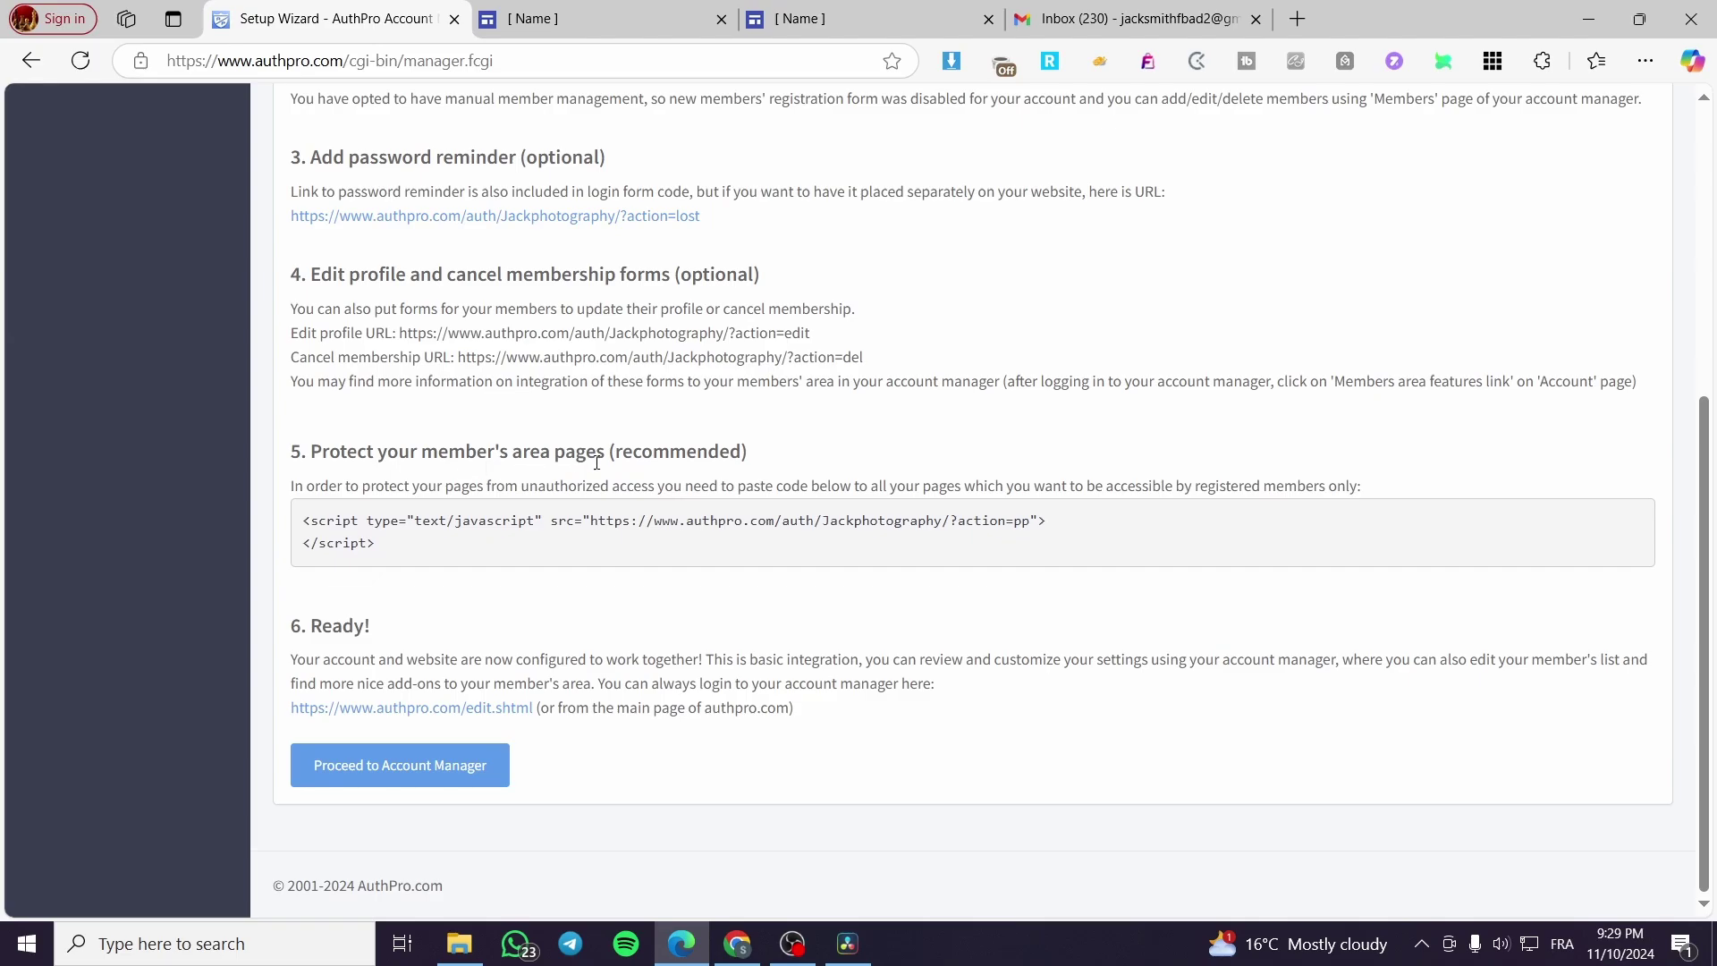
pyautogui.moveTo(427, 549); pyautogui.dragTo(282, 527)
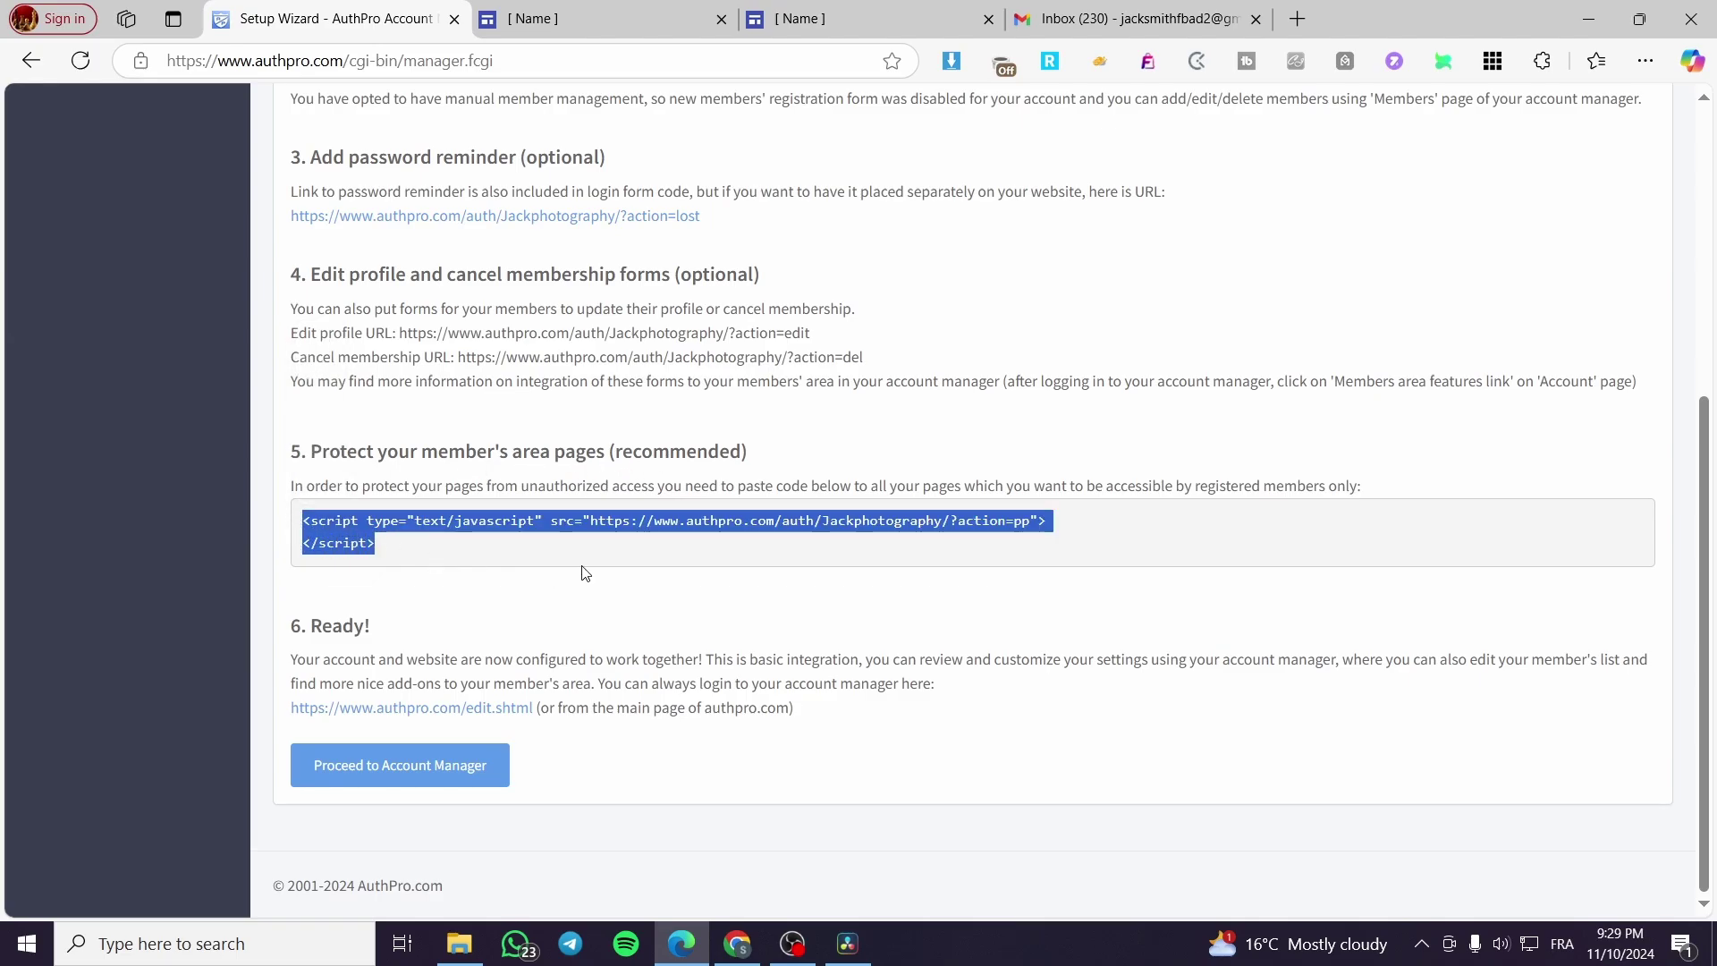
pyautogui.click(816, 11)
pyautogui.click(643, 12)
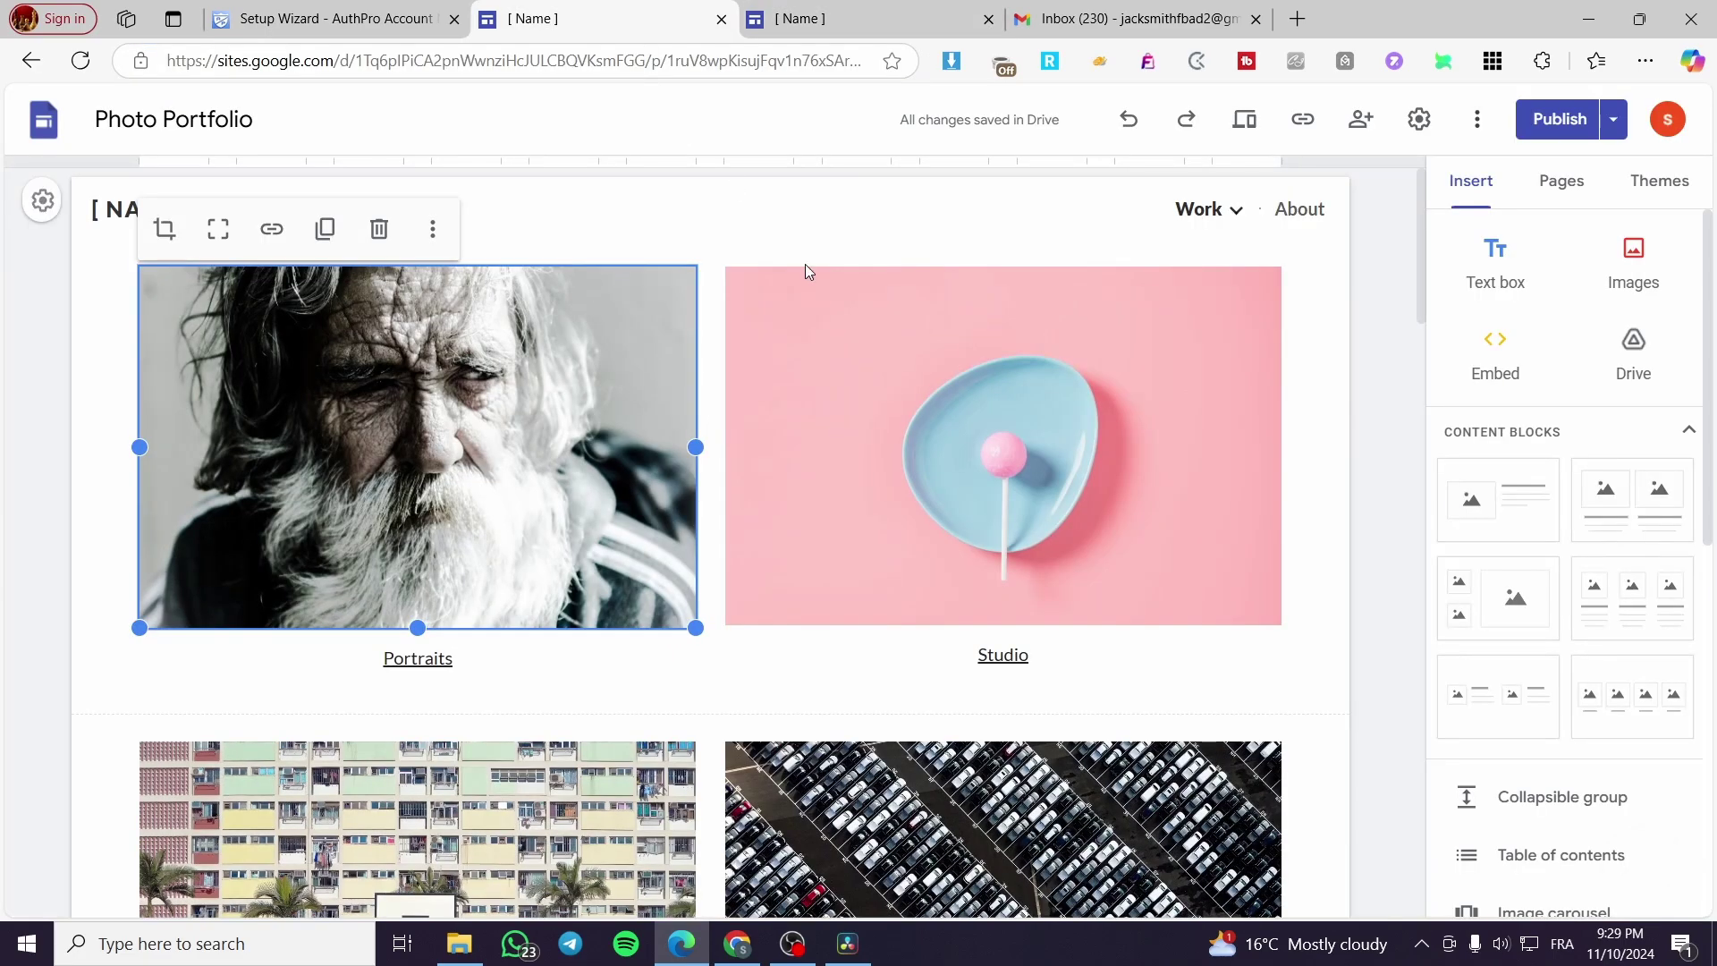
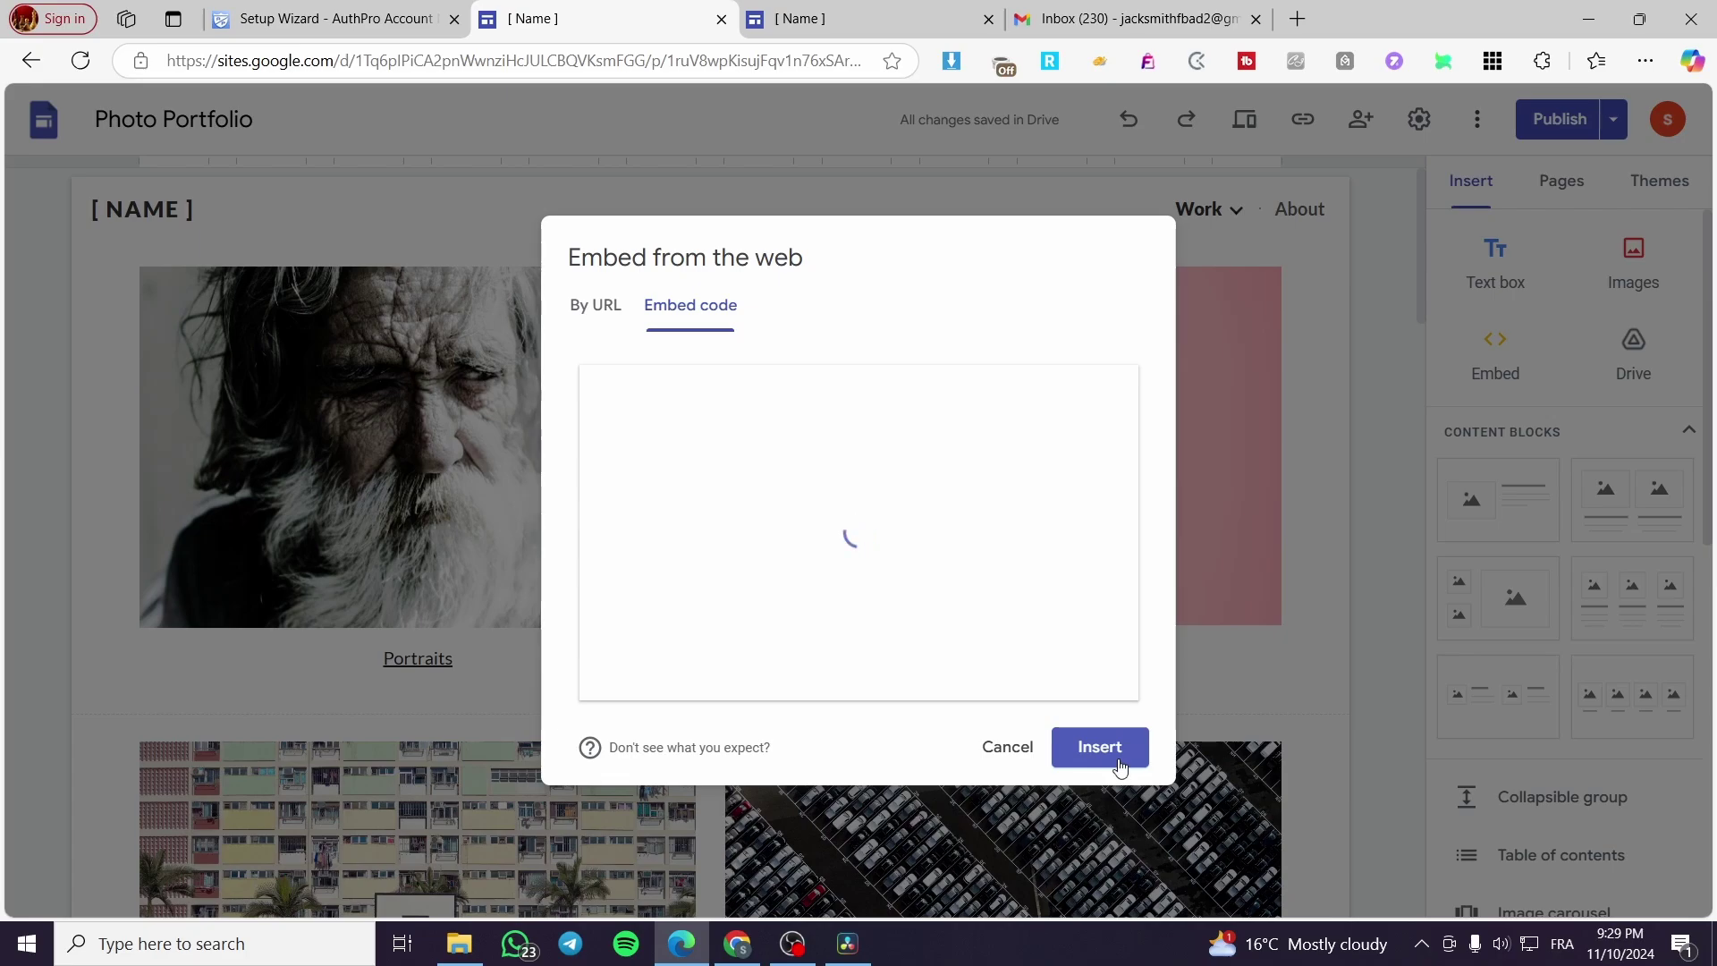
# Step: Discard the empty embed dialog and add a new page named 'Members Area'
pyautogui.click(1003, 749)
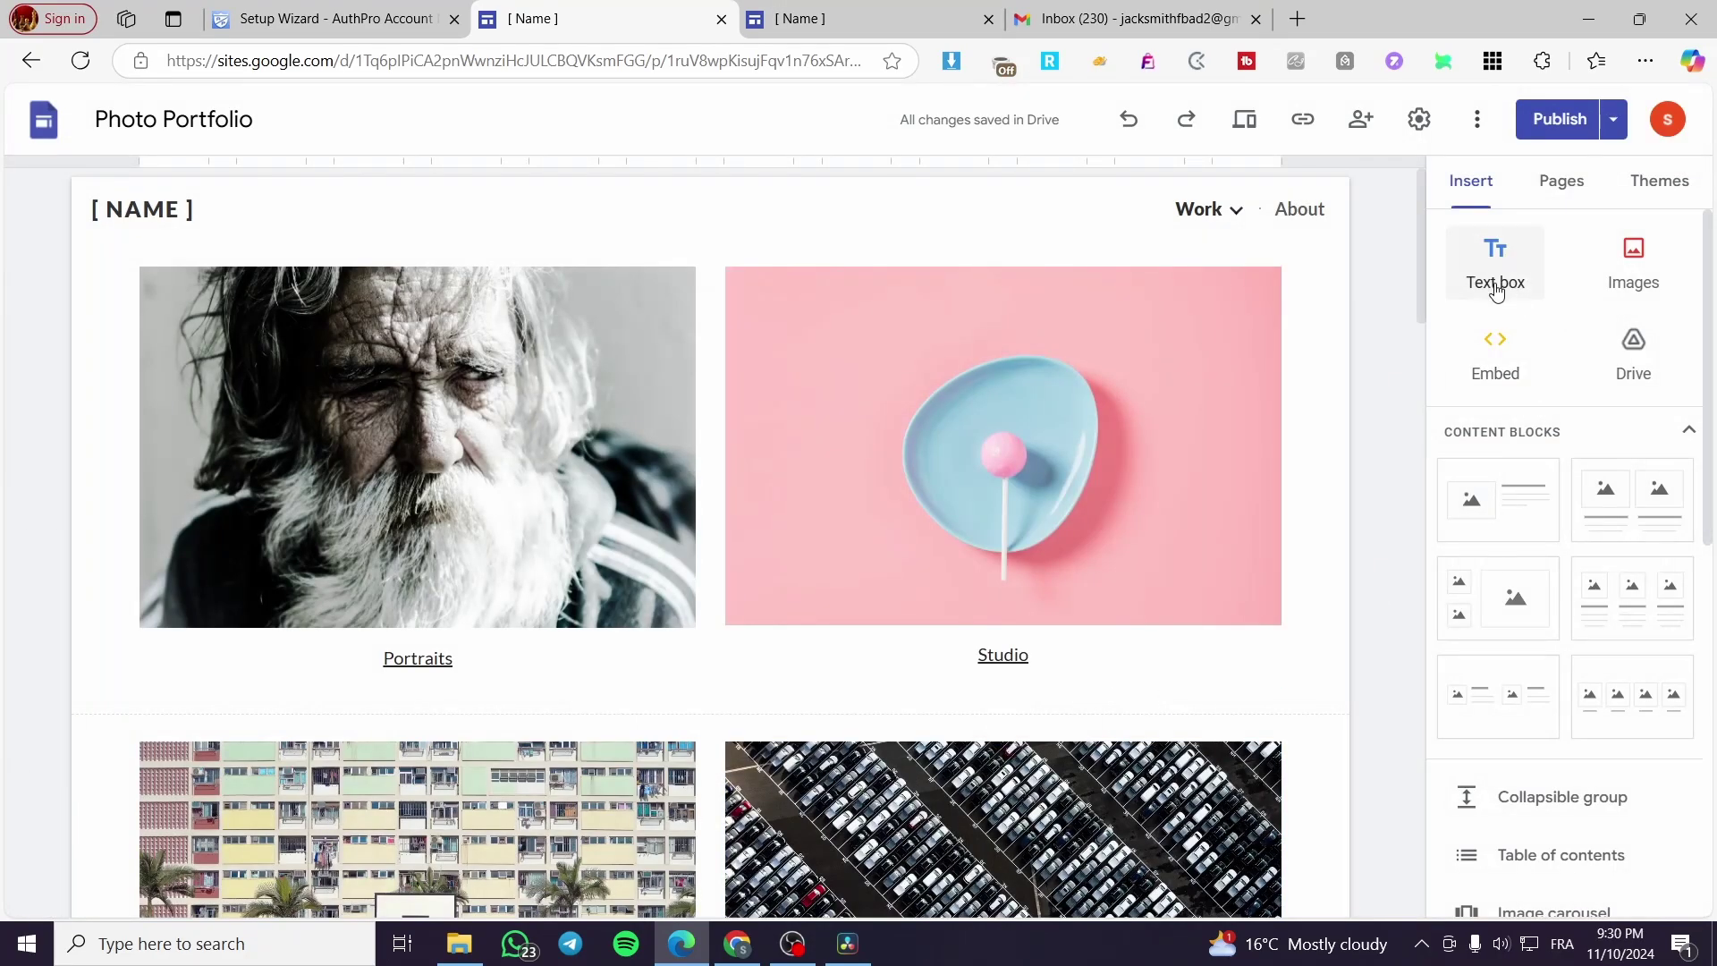
pyautogui.click(1546, 198)
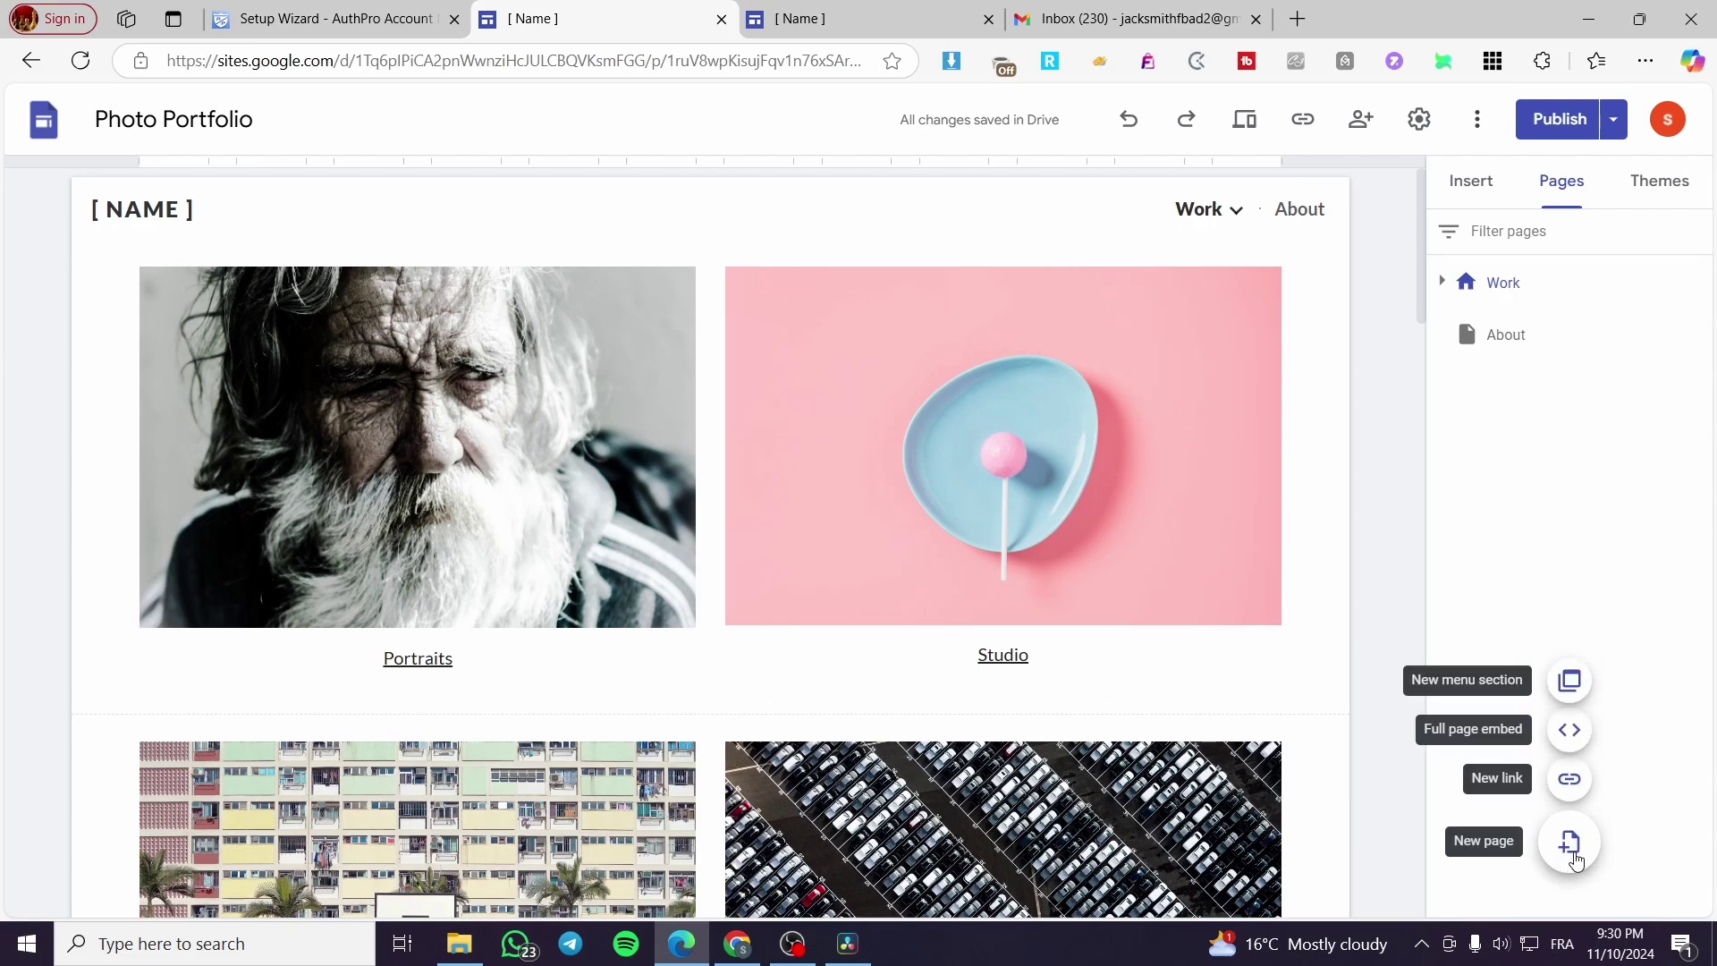
pyautogui.click(1569, 841)
pyautogui.write('Members Area')
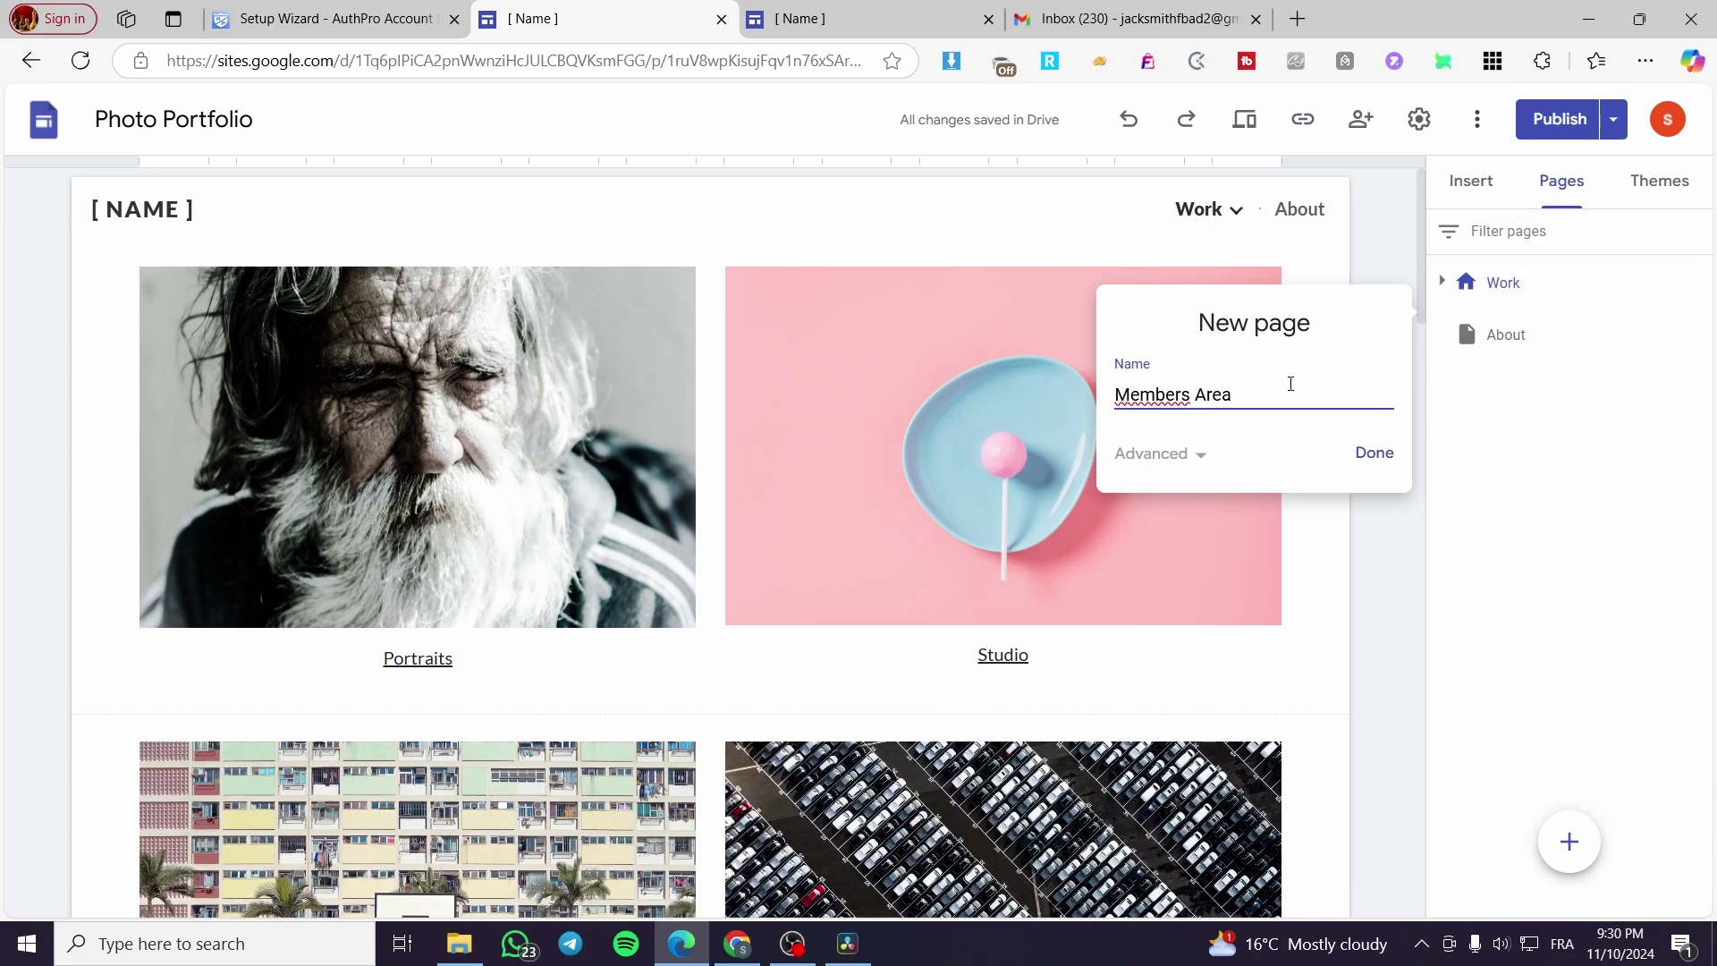
pyautogui.press('Return')
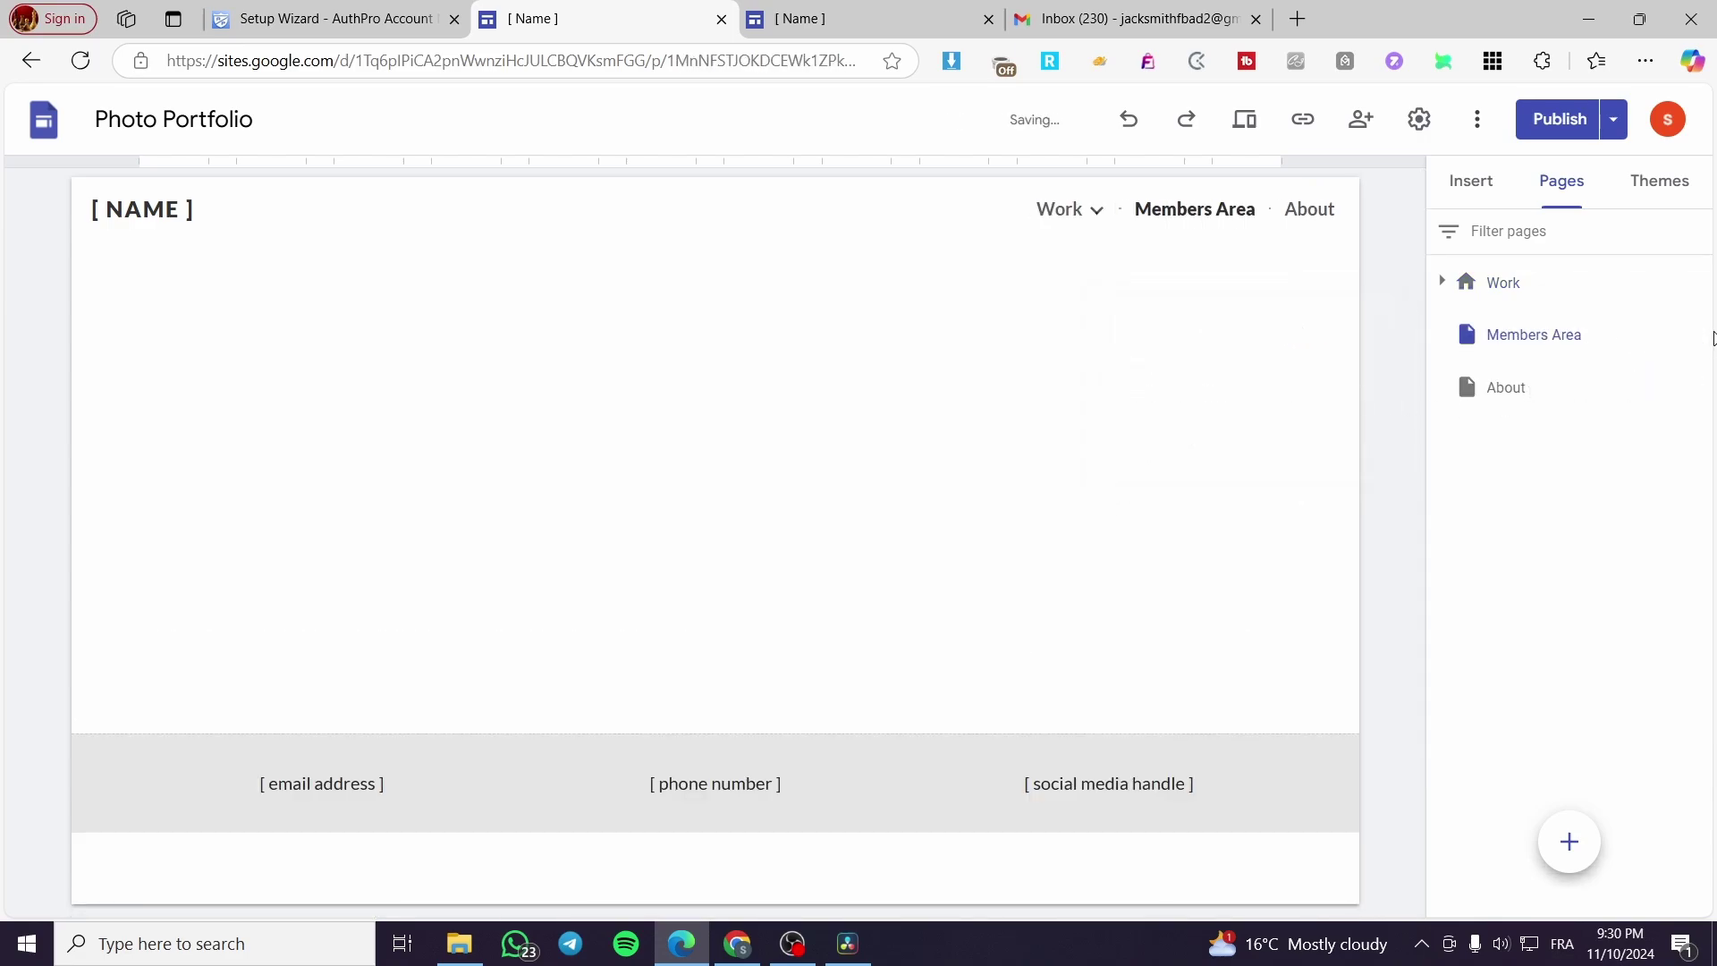
# Step: Embed the pasted AuthPro login form code on the Members Area page
pyautogui.click(1696, 333)
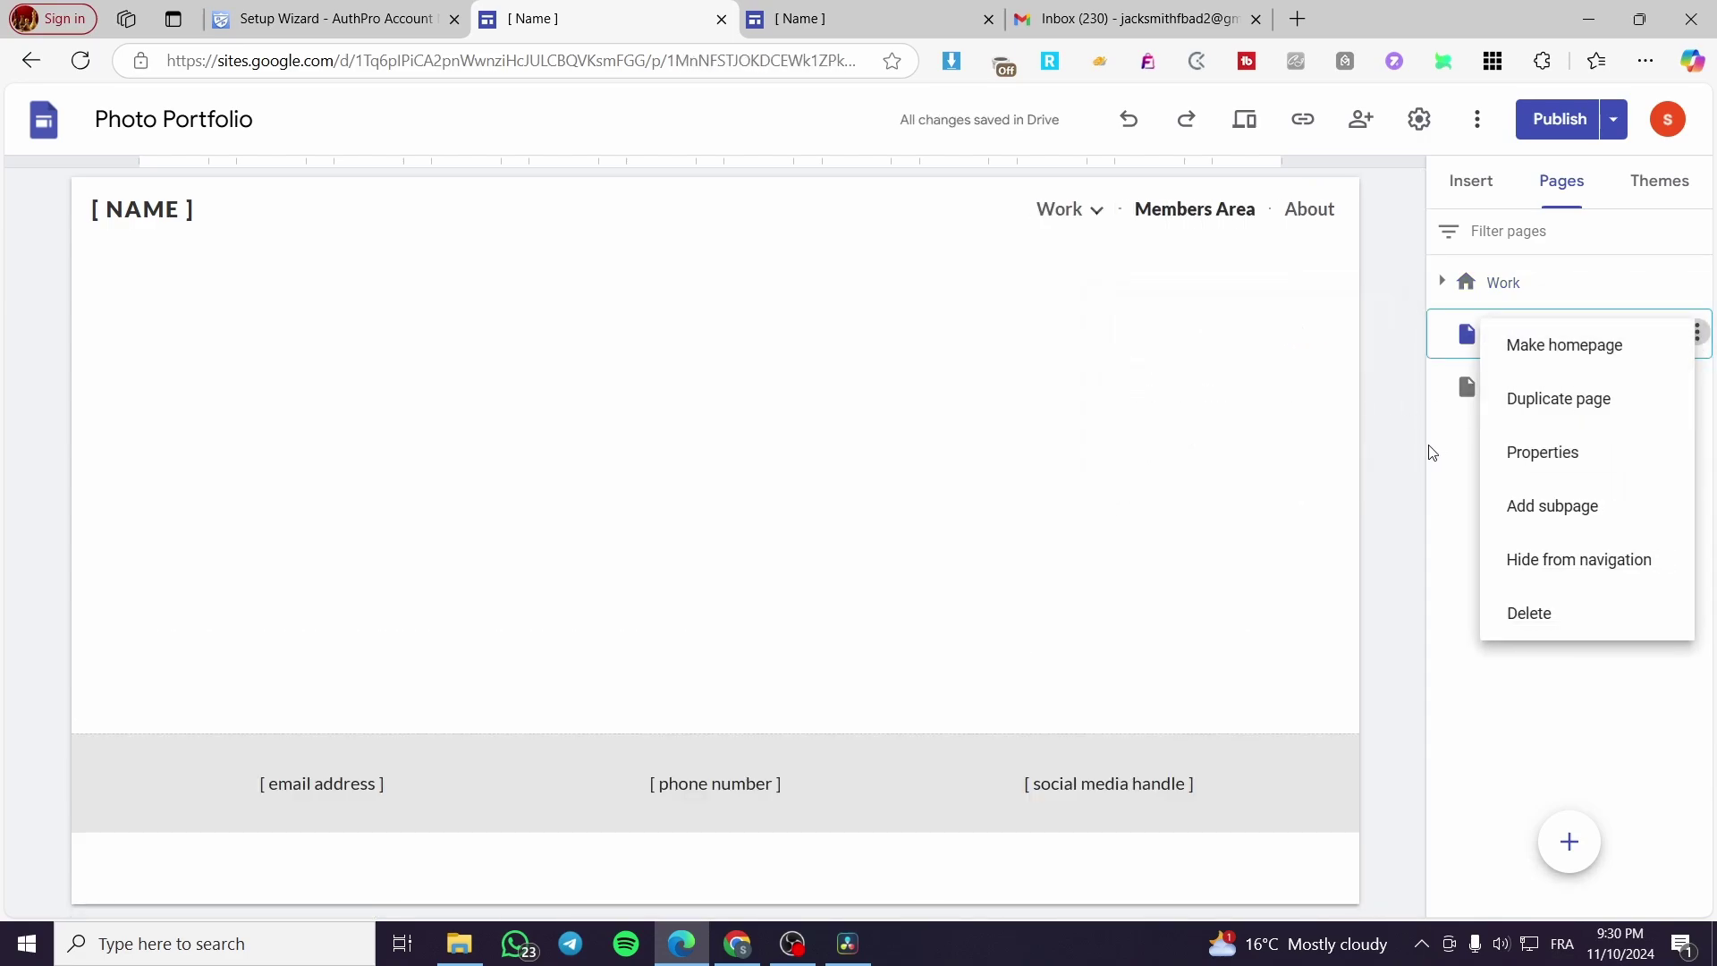
pyautogui.click(1441, 480)
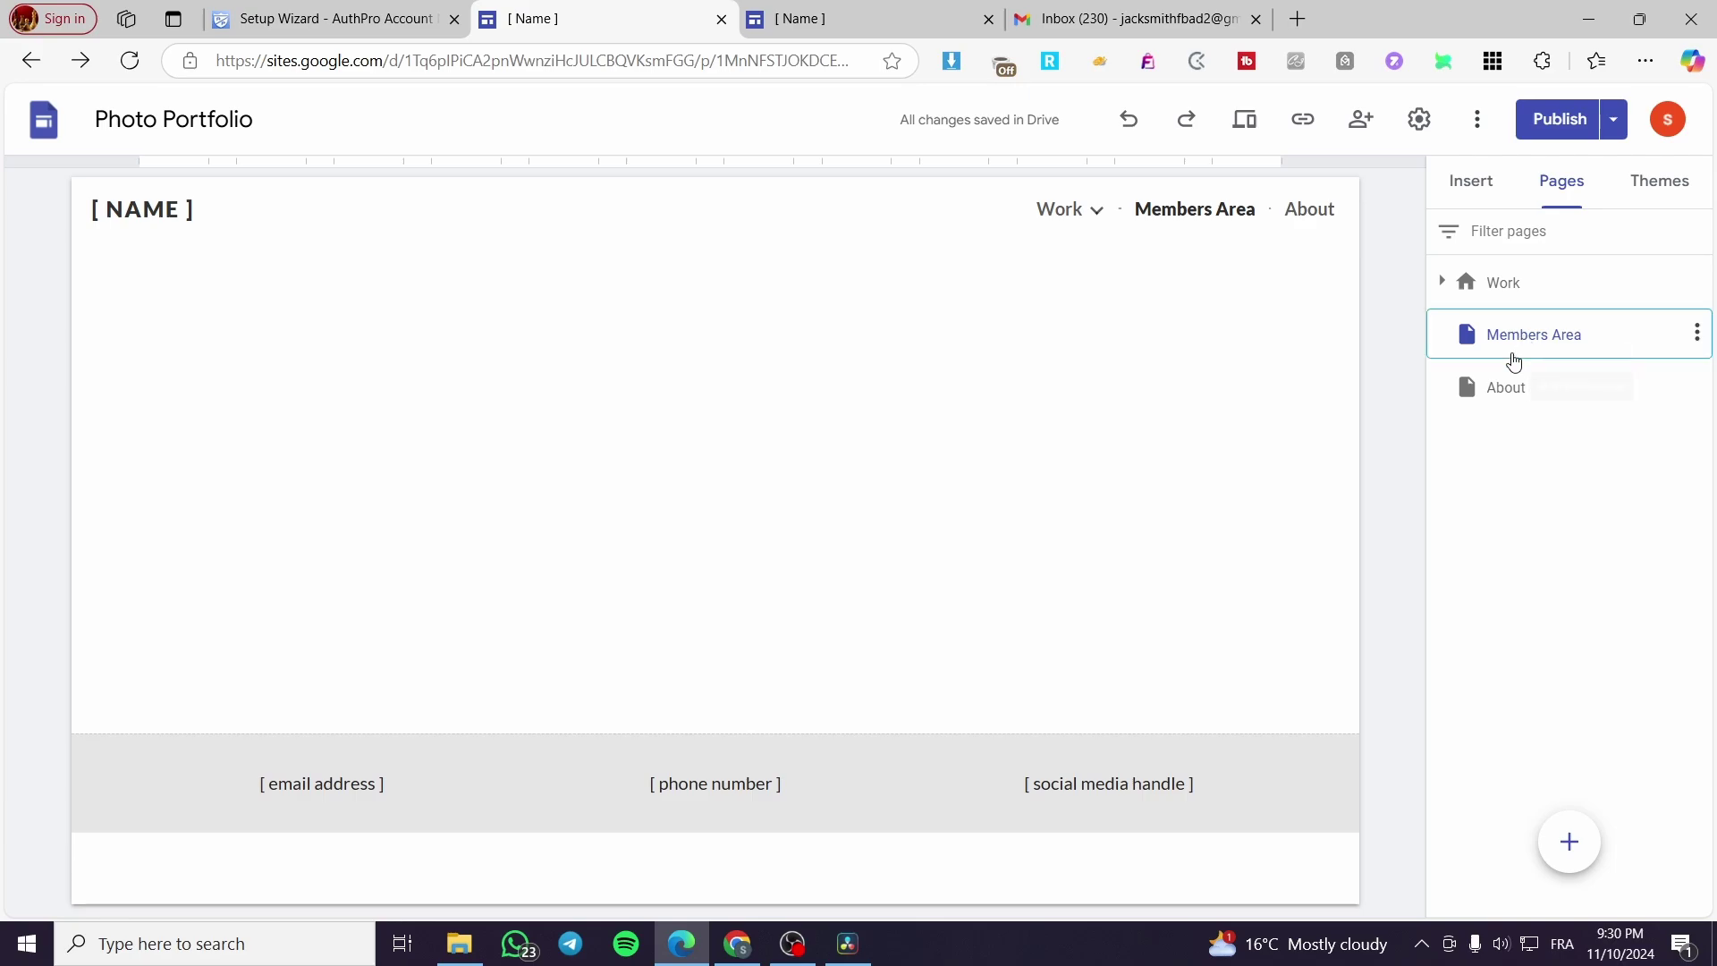
pyautogui.click(1482, 188)
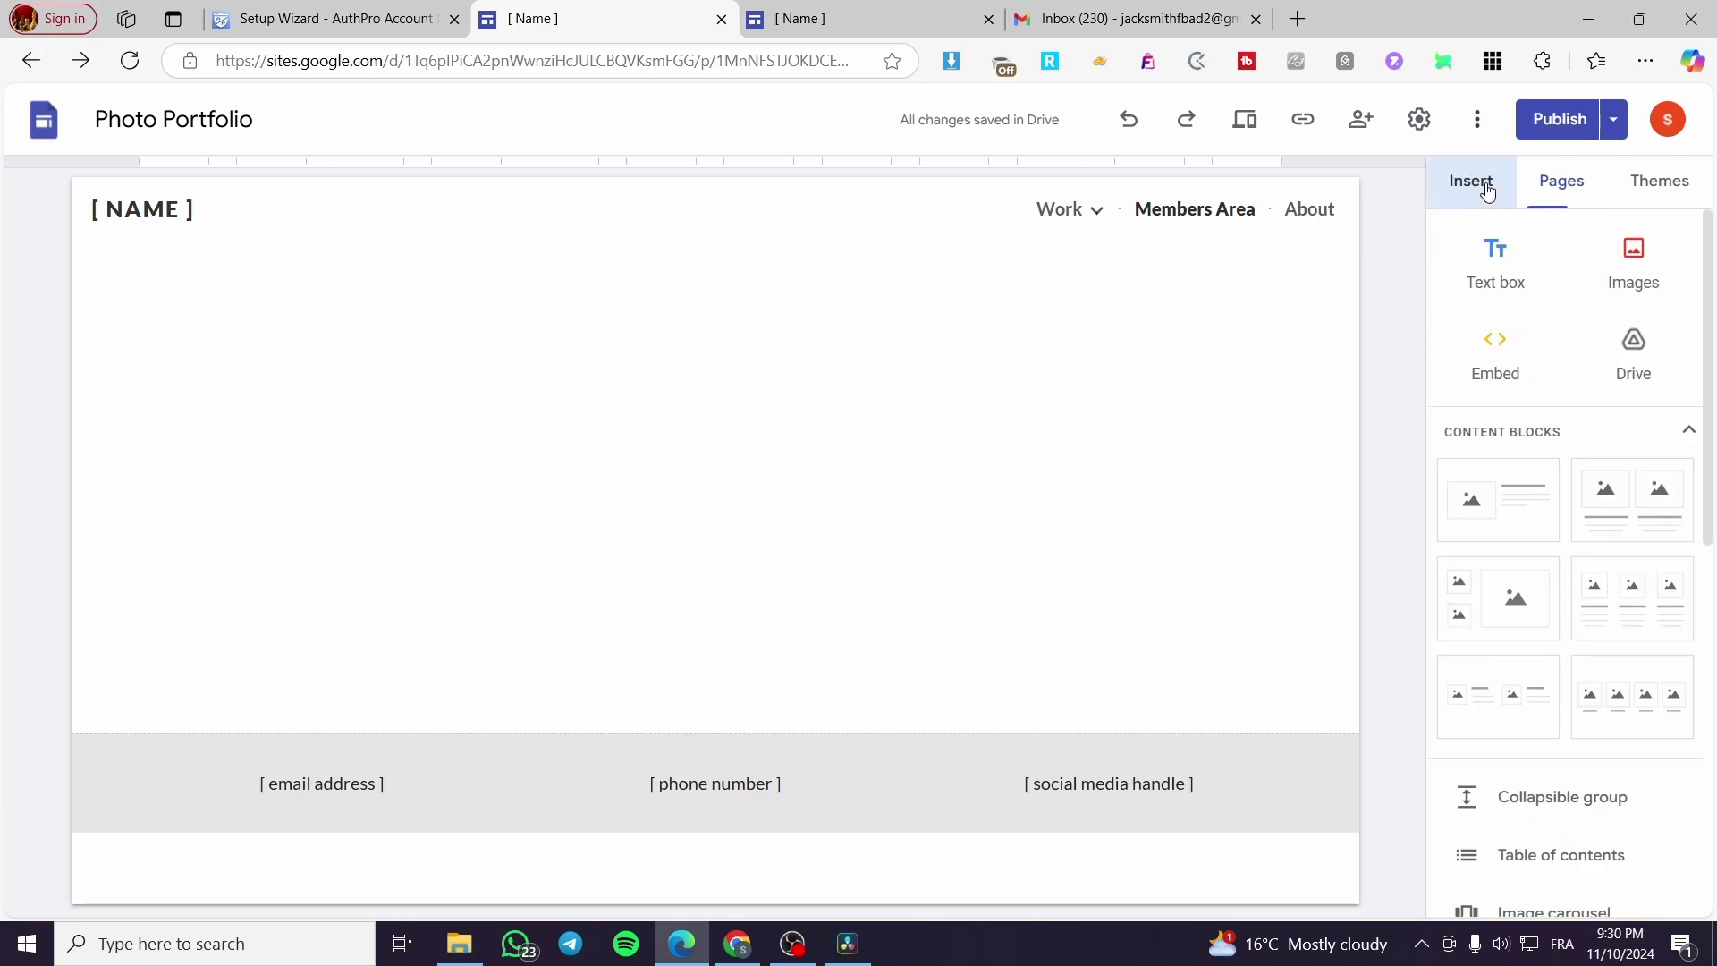
pyautogui.click(1521, 342)
pyautogui.click(693, 404)
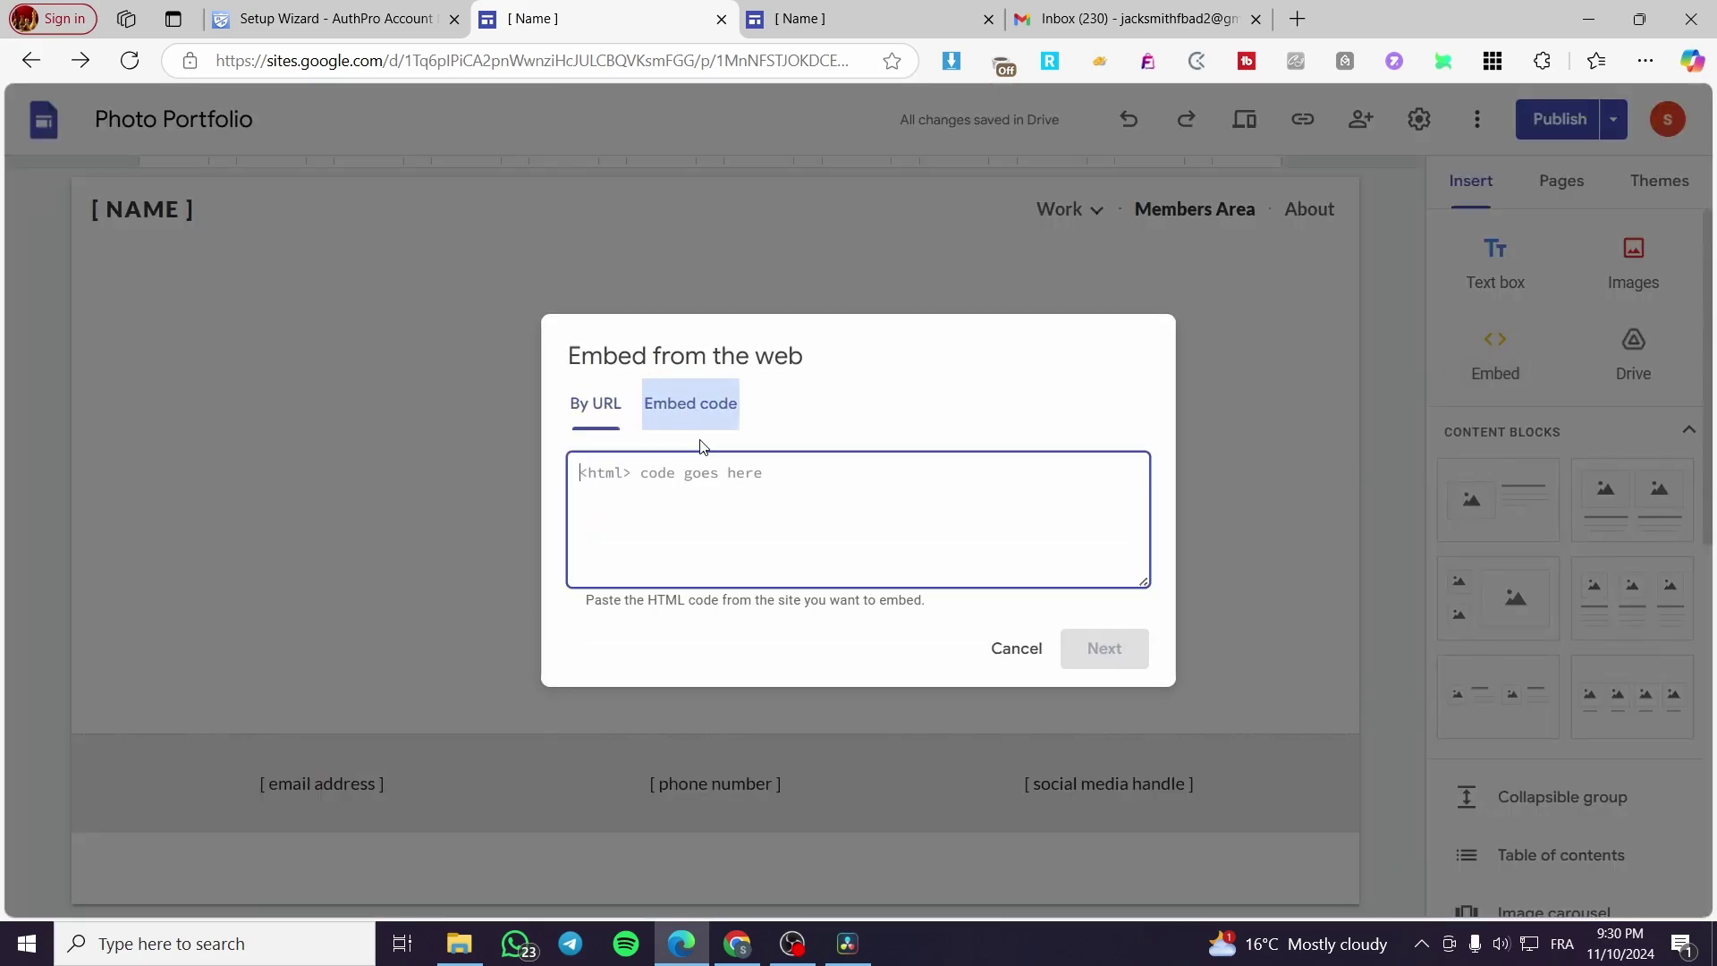
pyautogui.click(713, 510)
pyautogui.write('<script type="text/javascript" src="https://www.authpro.com/auth/Jackphotography/?action=pp"></script>')
pyautogui.click(1132, 656)
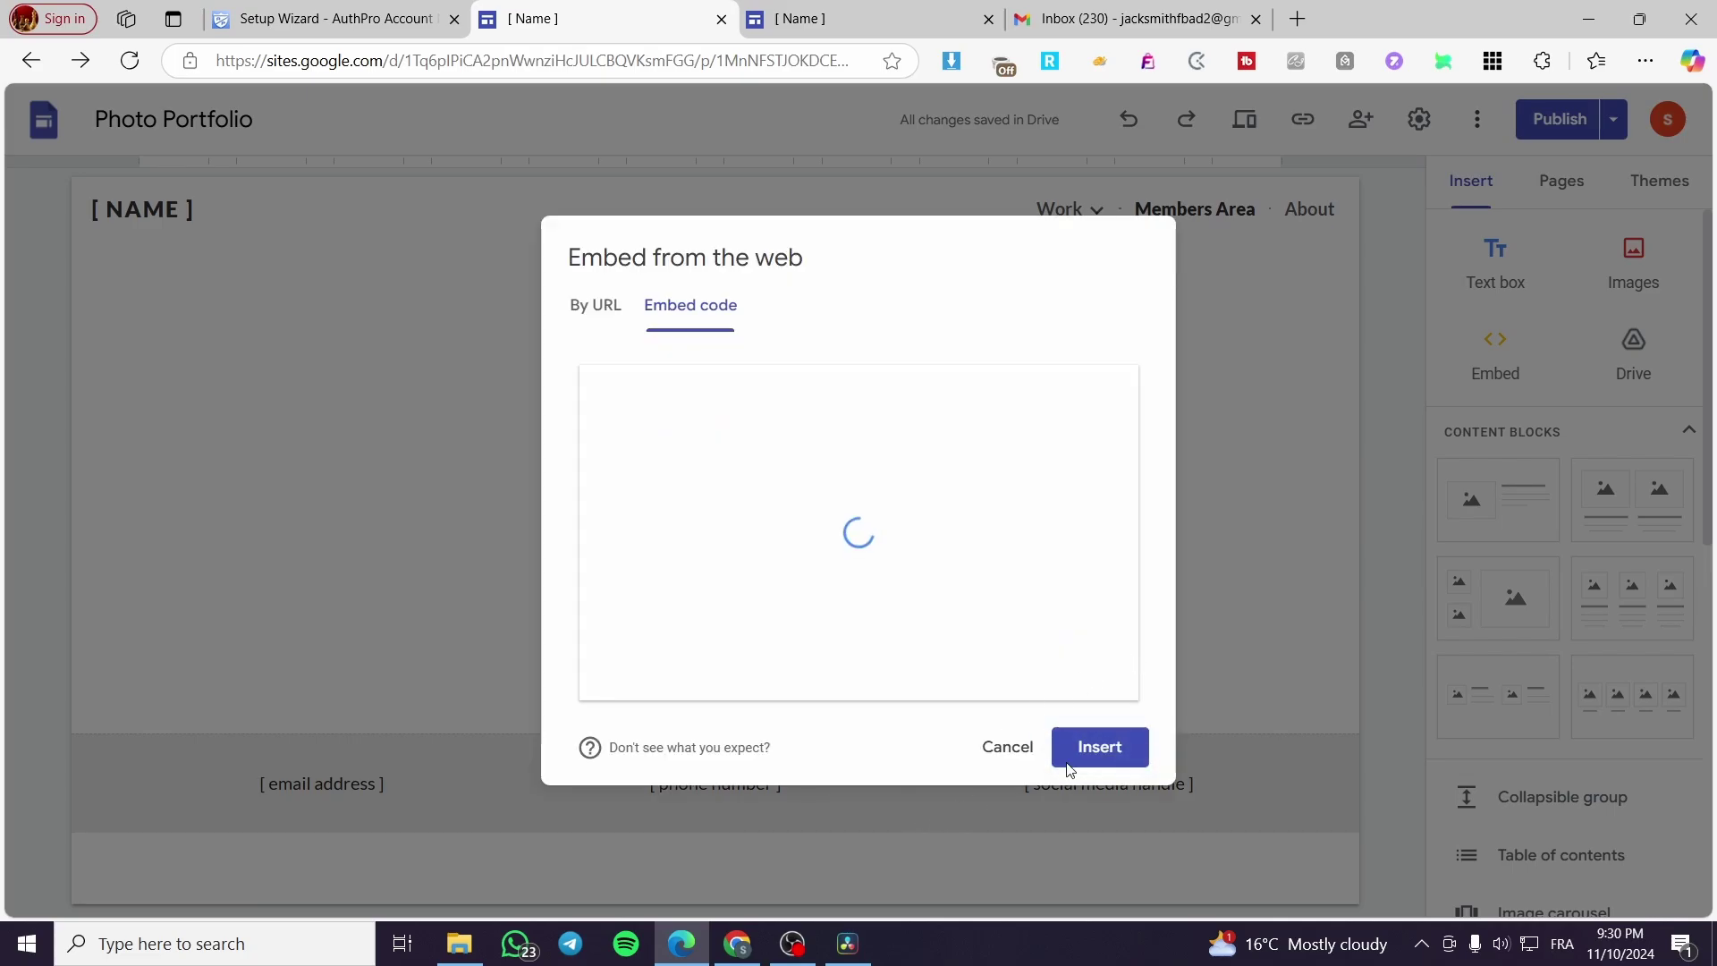
pyautogui.click(1112, 751)
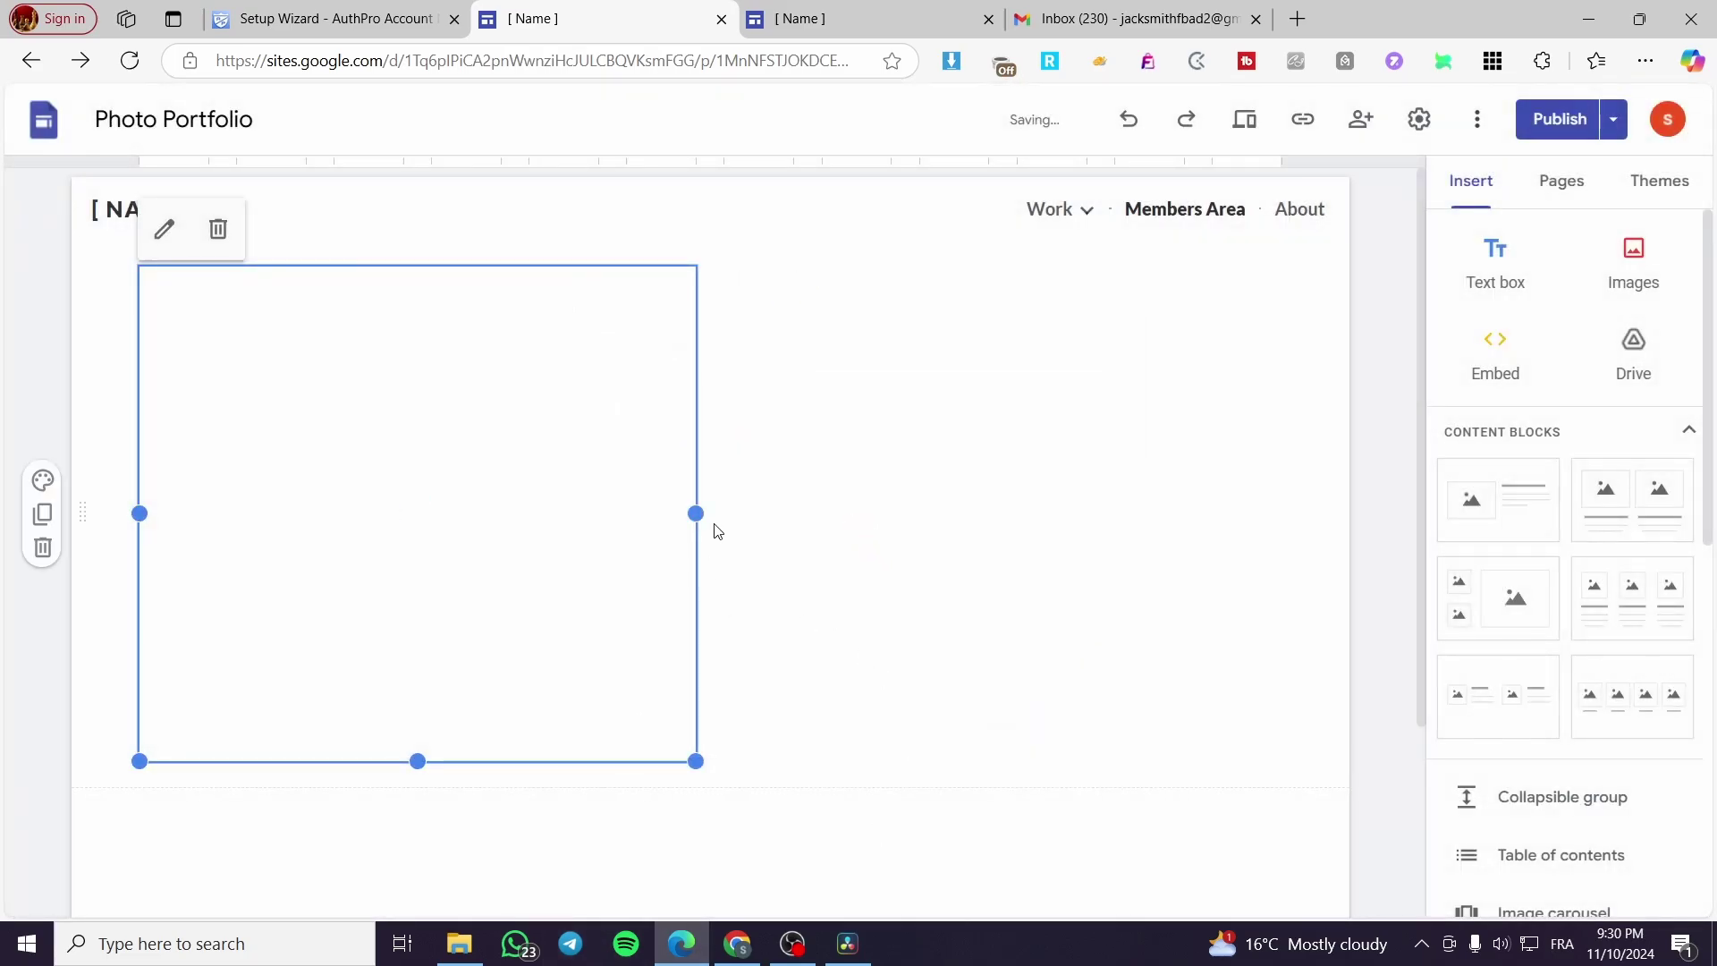
# Step: Stretch the login embed to full width and taller, then publish the site
pyautogui.moveTo(695, 513); pyautogui.dragTo(1330, 514)
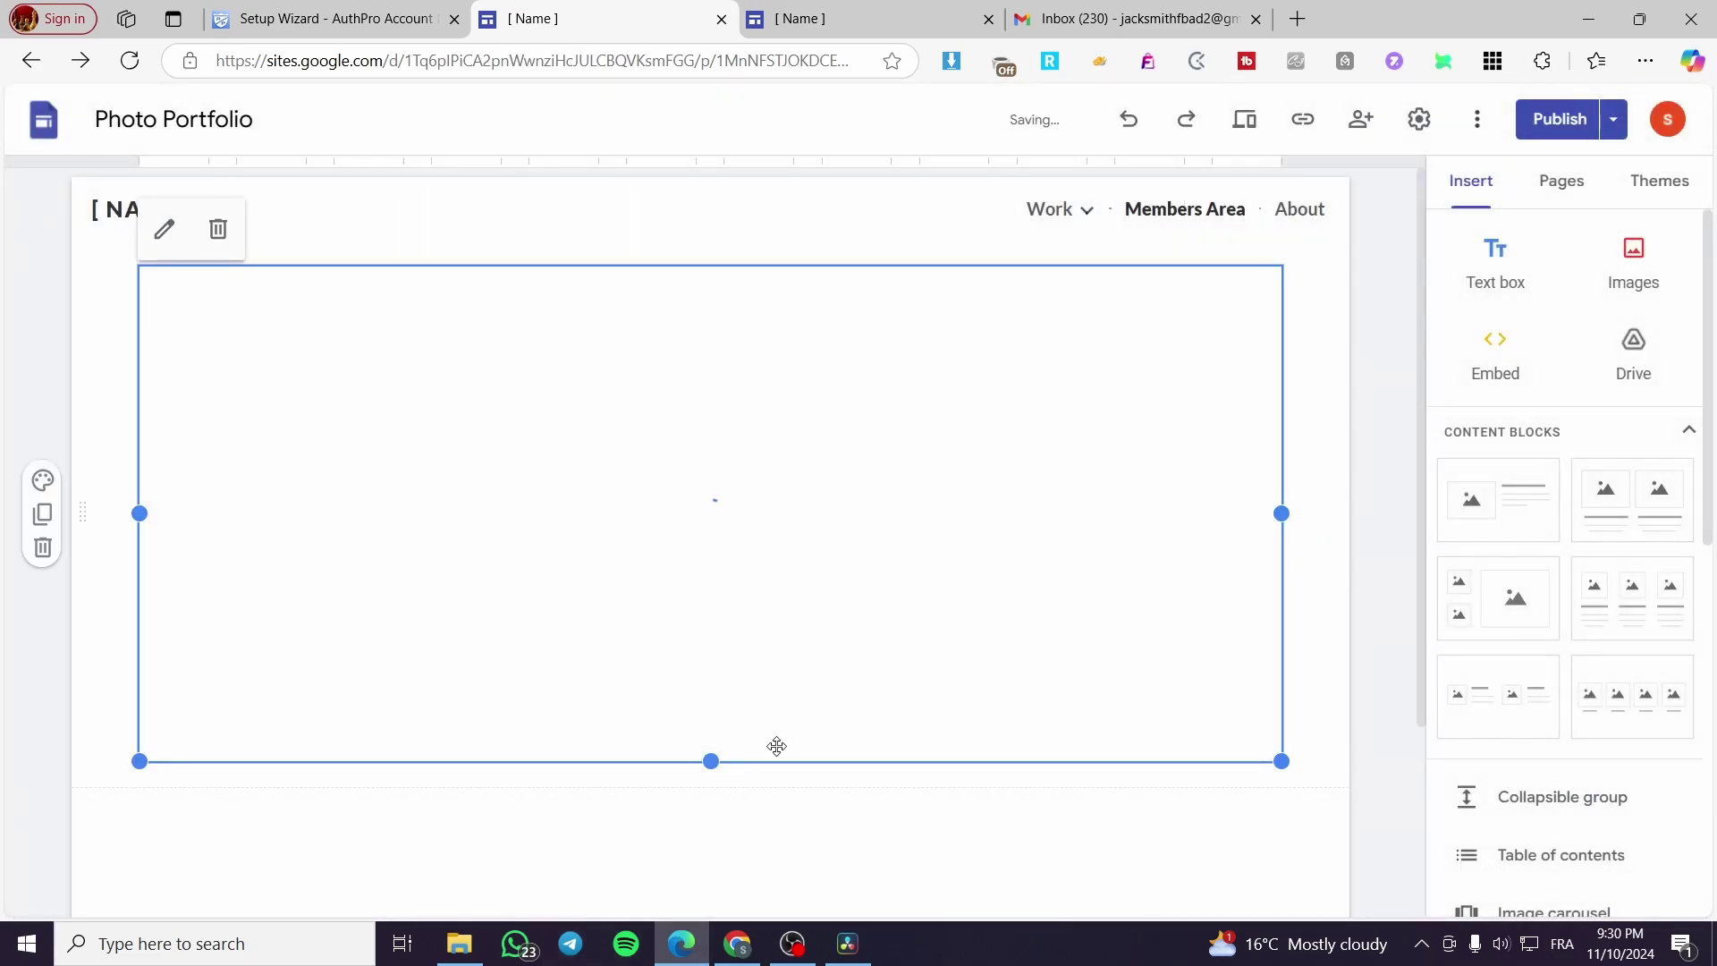
pyautogui.moveTo(701, 761); pyautogui.dragTo(708, 921)
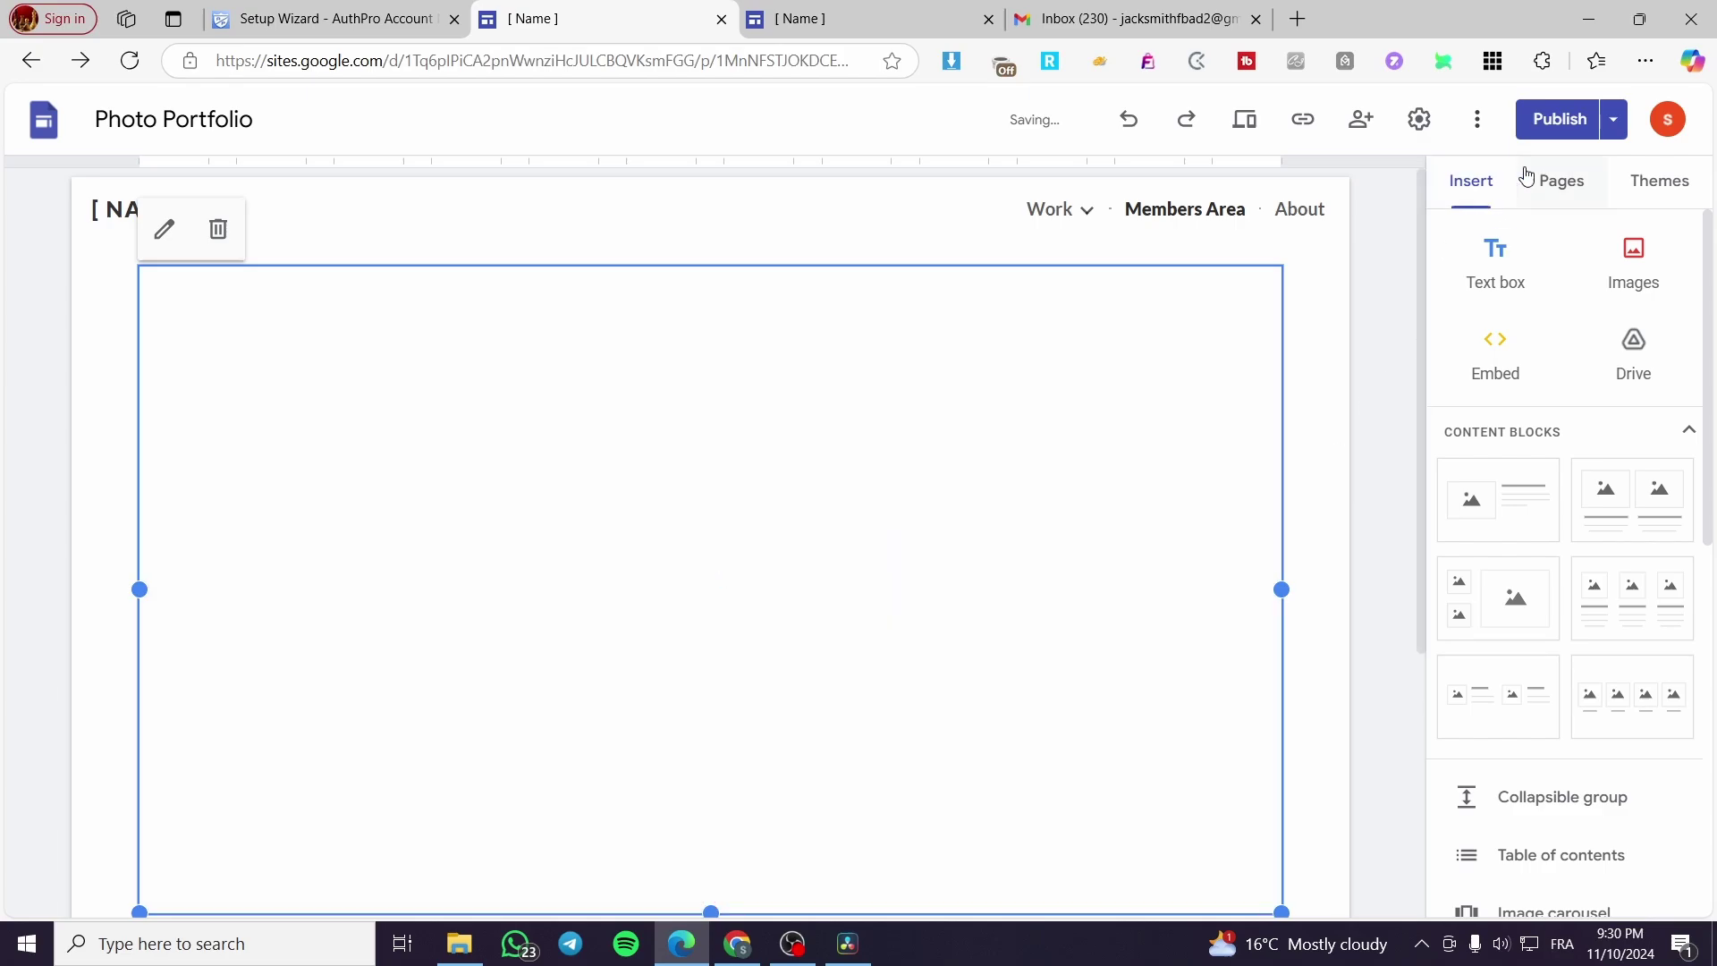
pyautogui.click(1556, 119)
pyautogui.click(1026, 641)
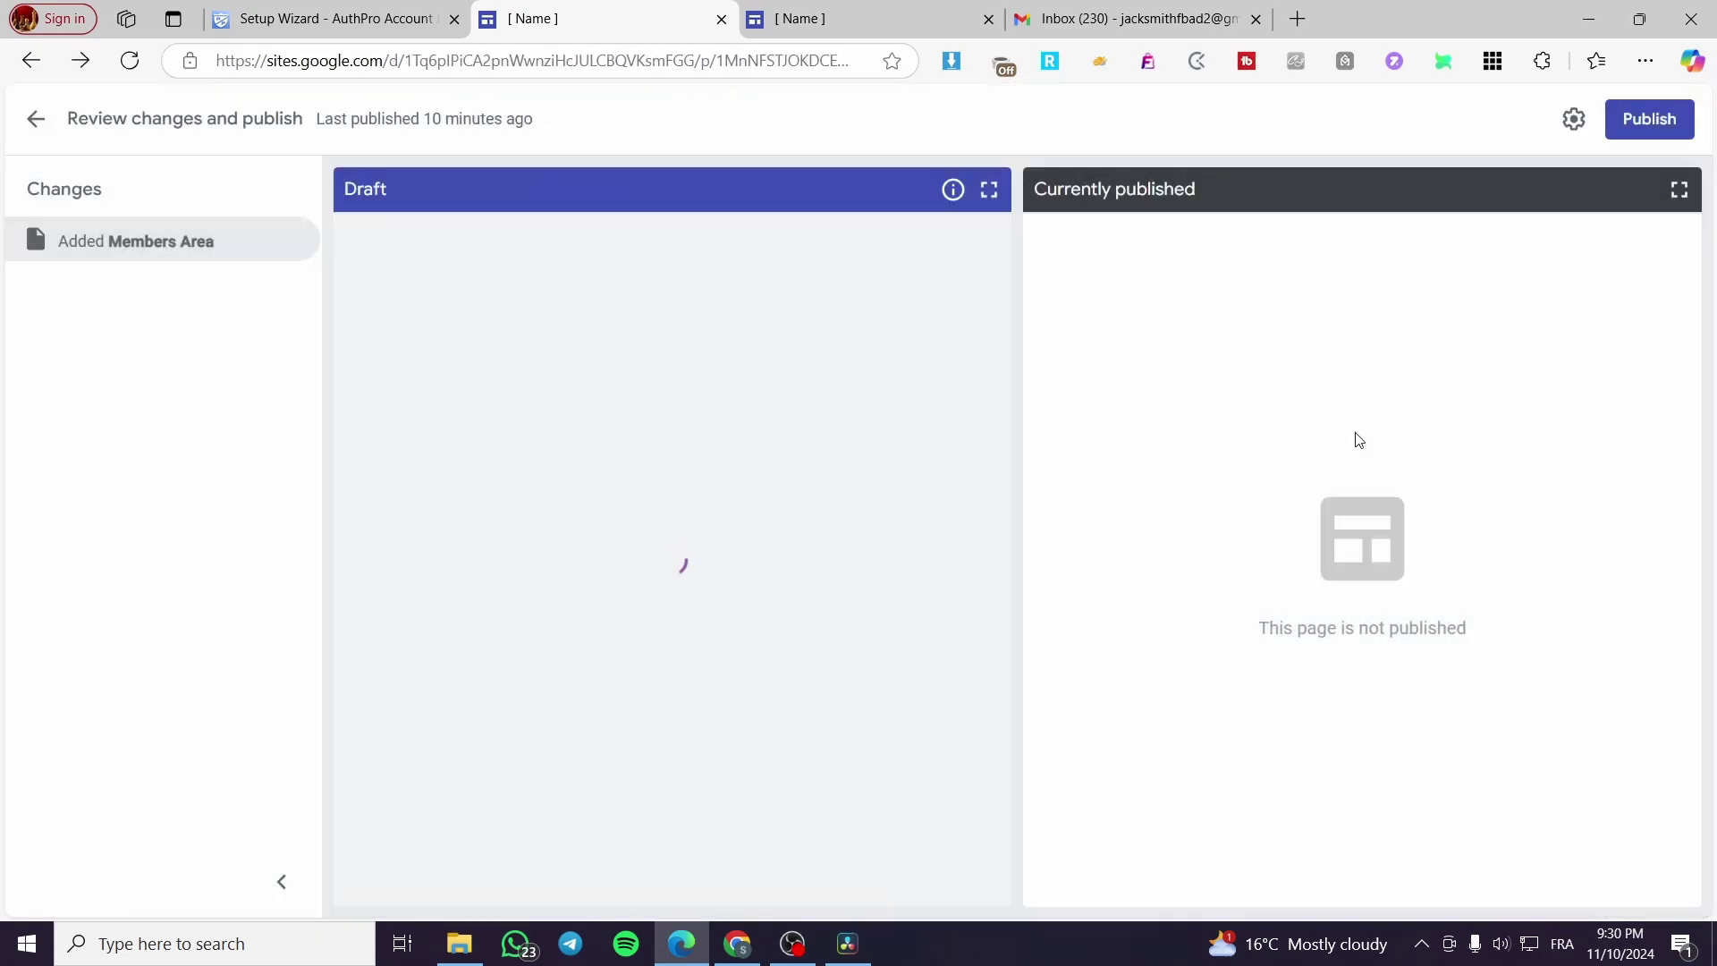
pyautogui.click(1649, 119)
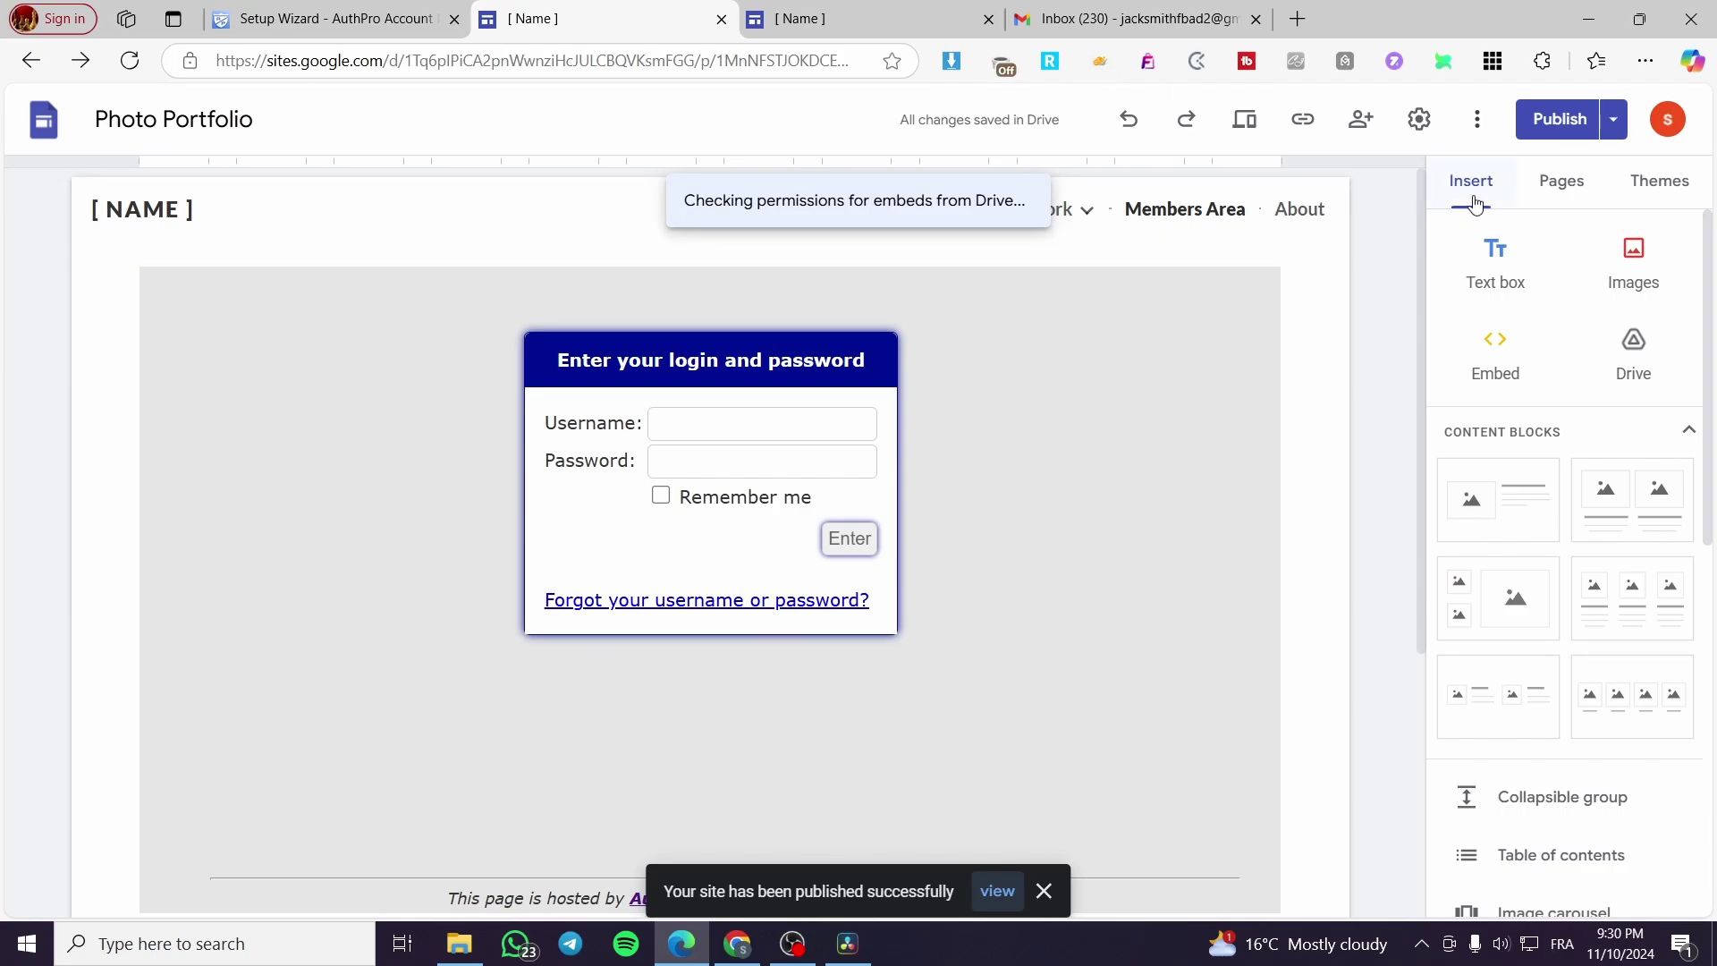
# Step: View the published site in a new tab and load its base address
pyautogui.click(1614, 119)
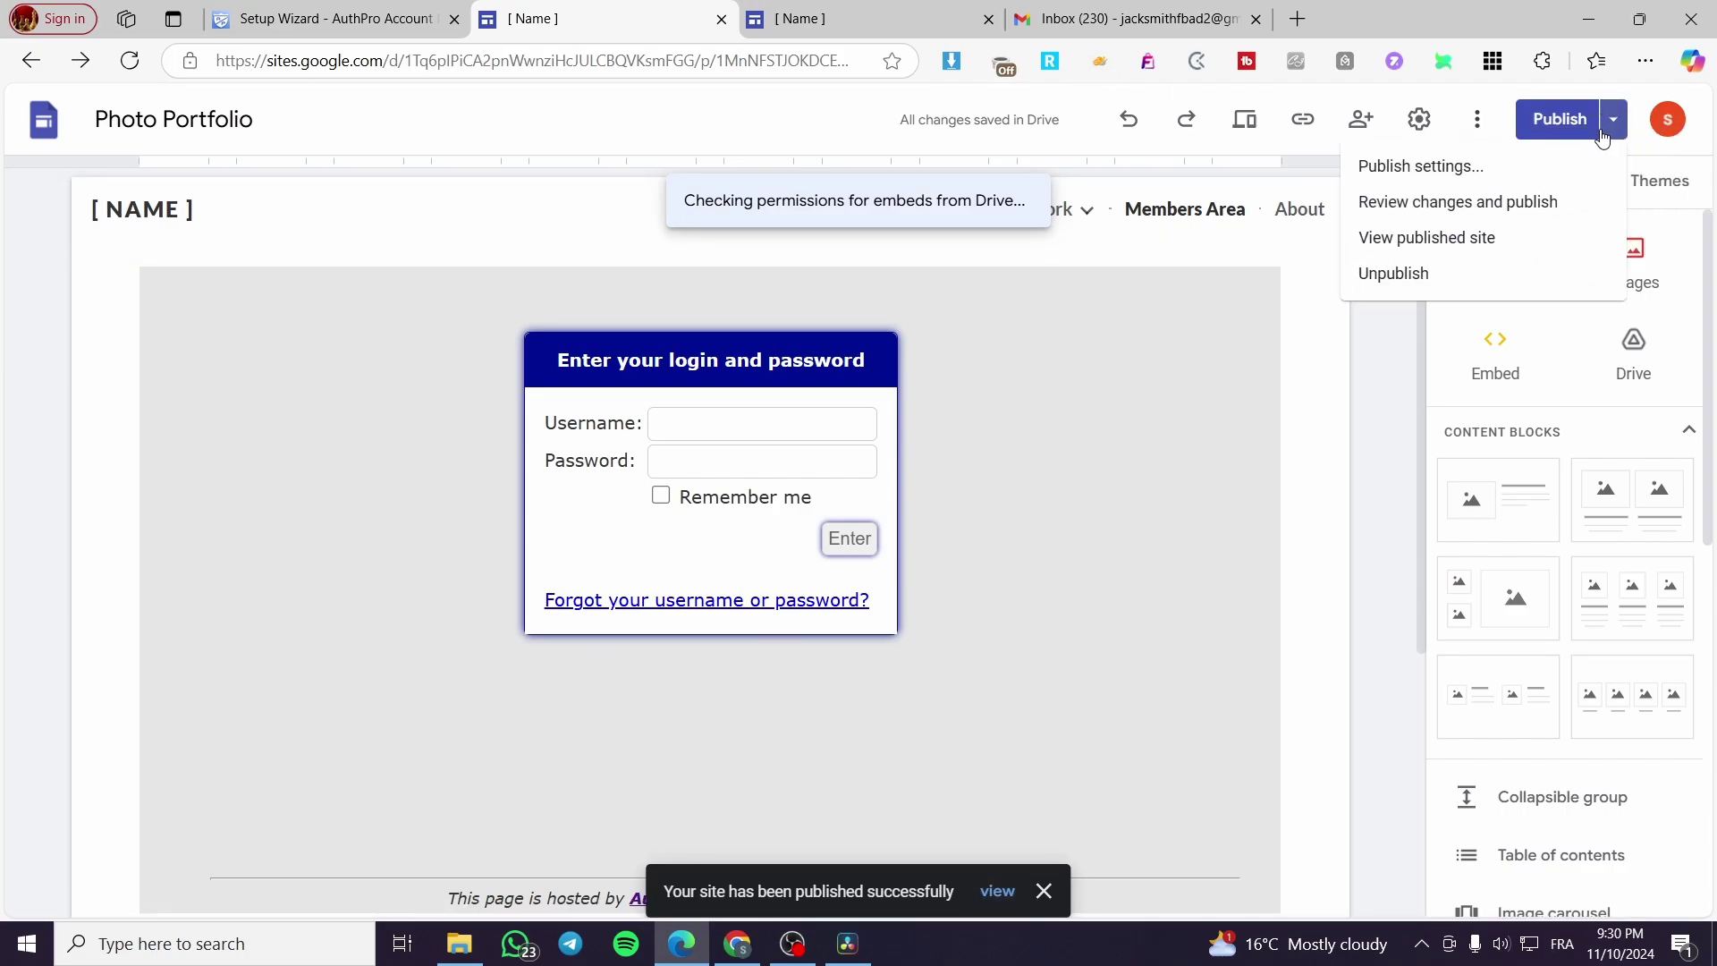
pyautogui.click(1485, 257)
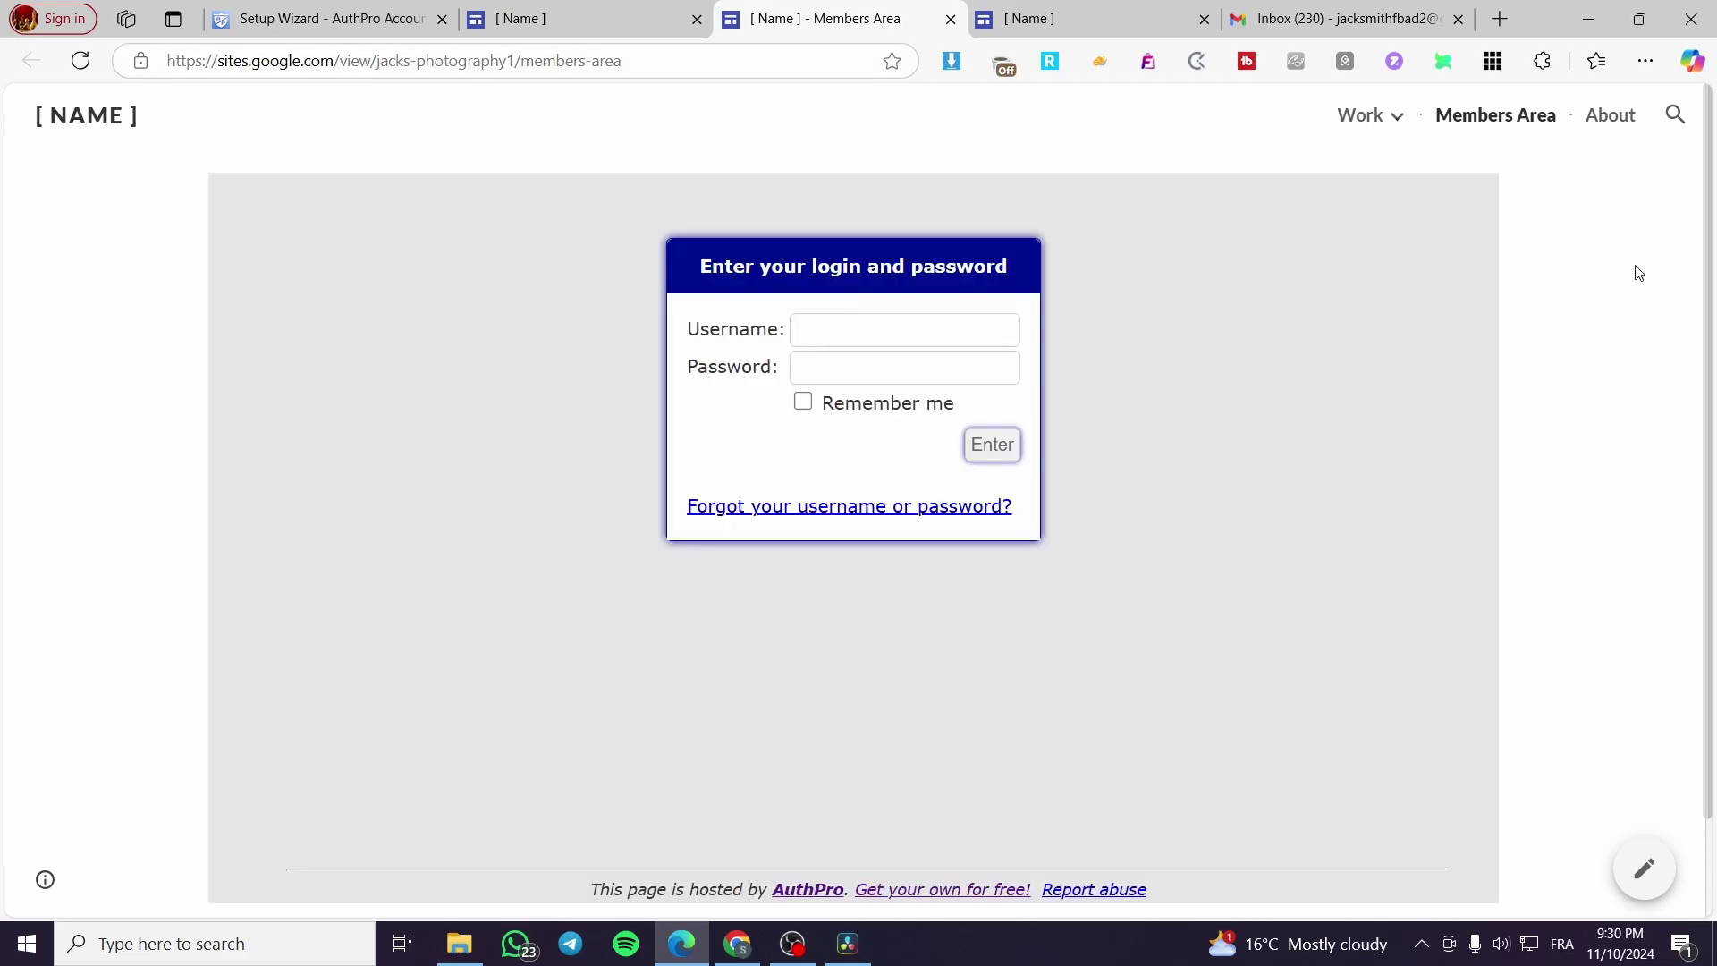
pyautogui.click(586, 21)
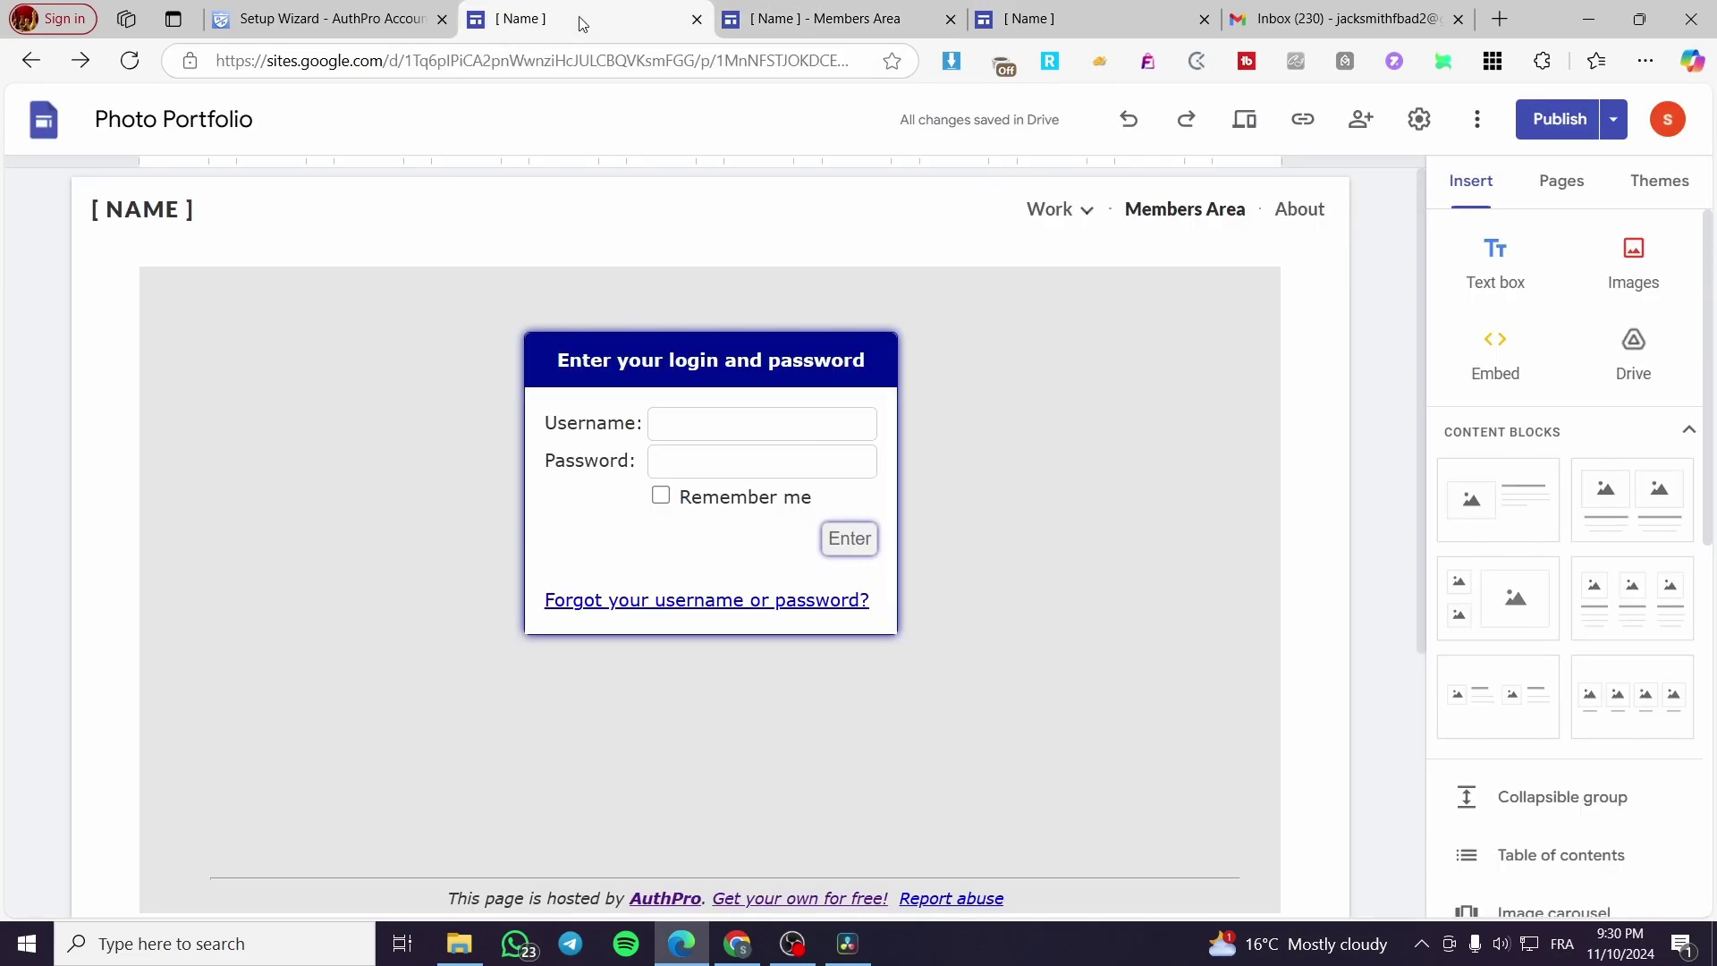
pyautogui.click(1555, 186)
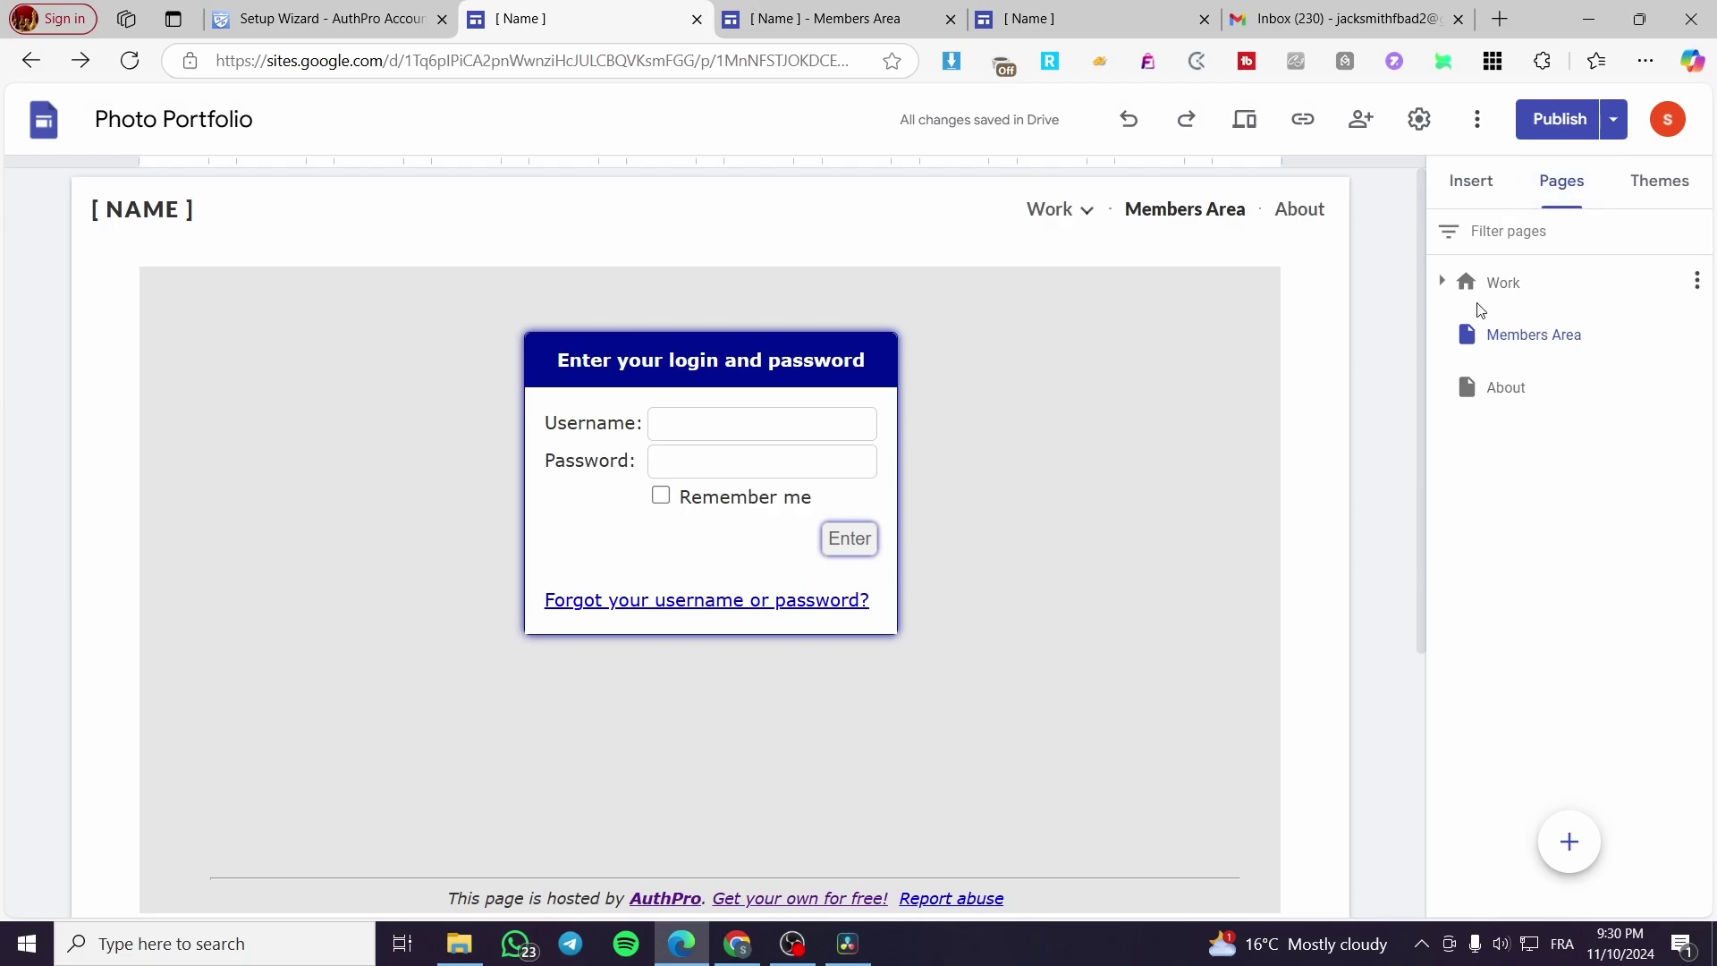
pyautogui.click(899, 13)
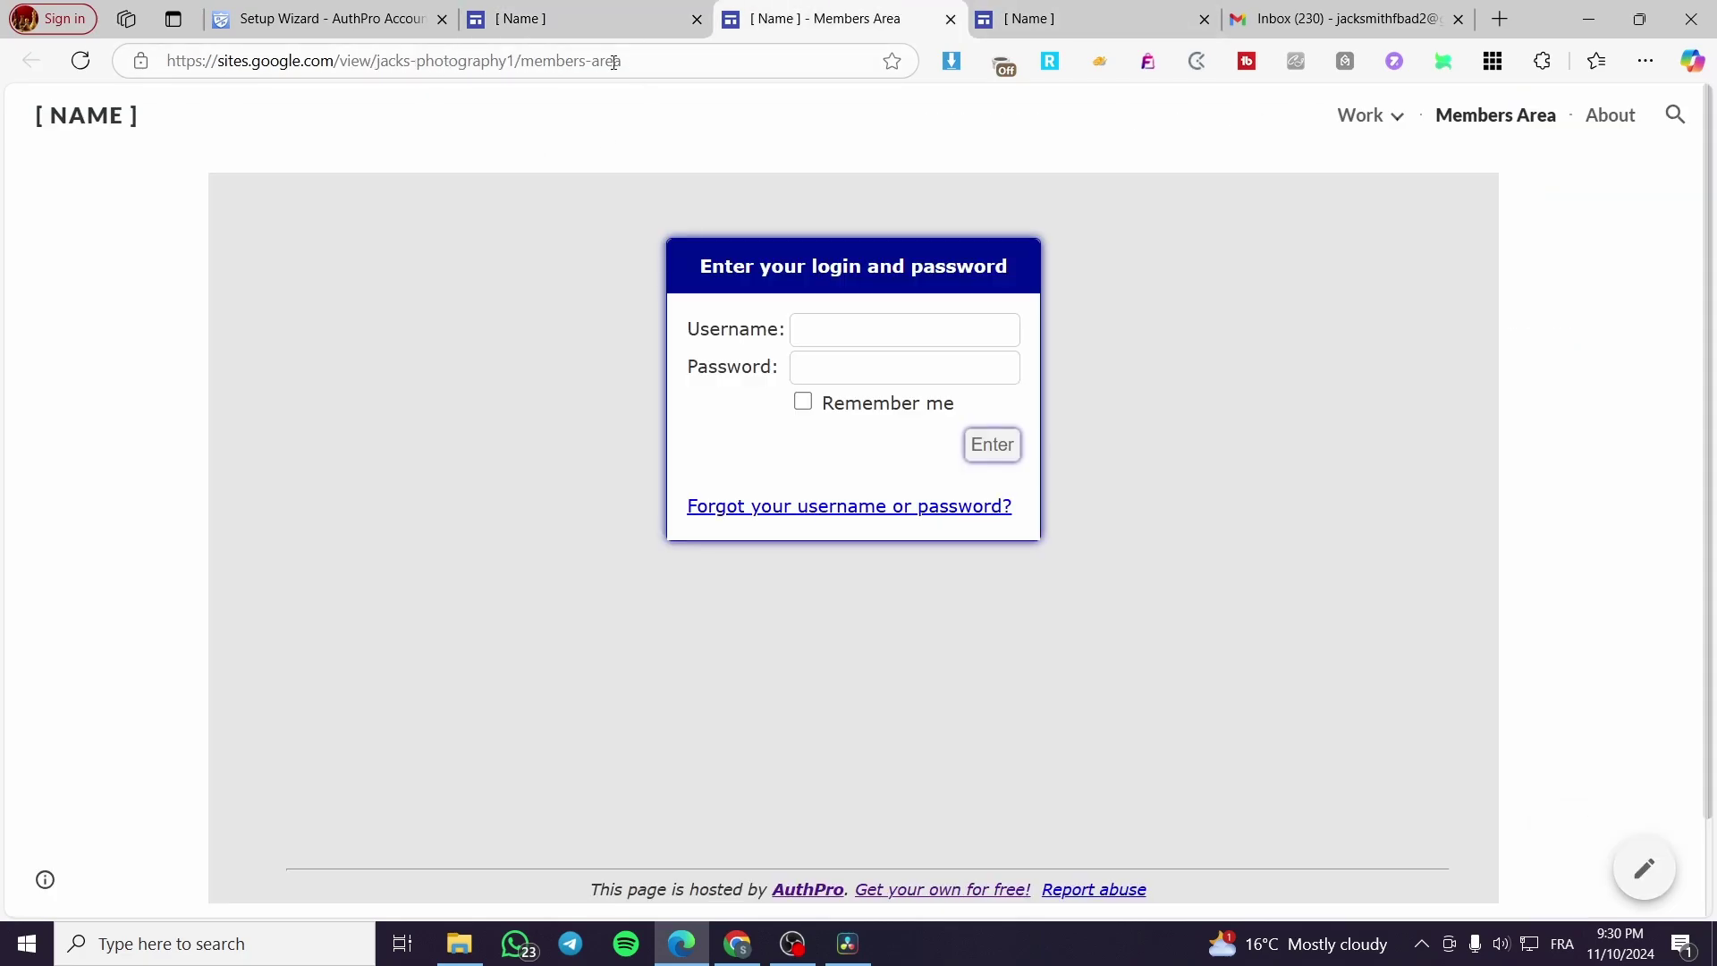
pyautogui.moveTo(623, 61); pyautogui.dragTo(523, 63)
pyautogui.press('BackSpace')
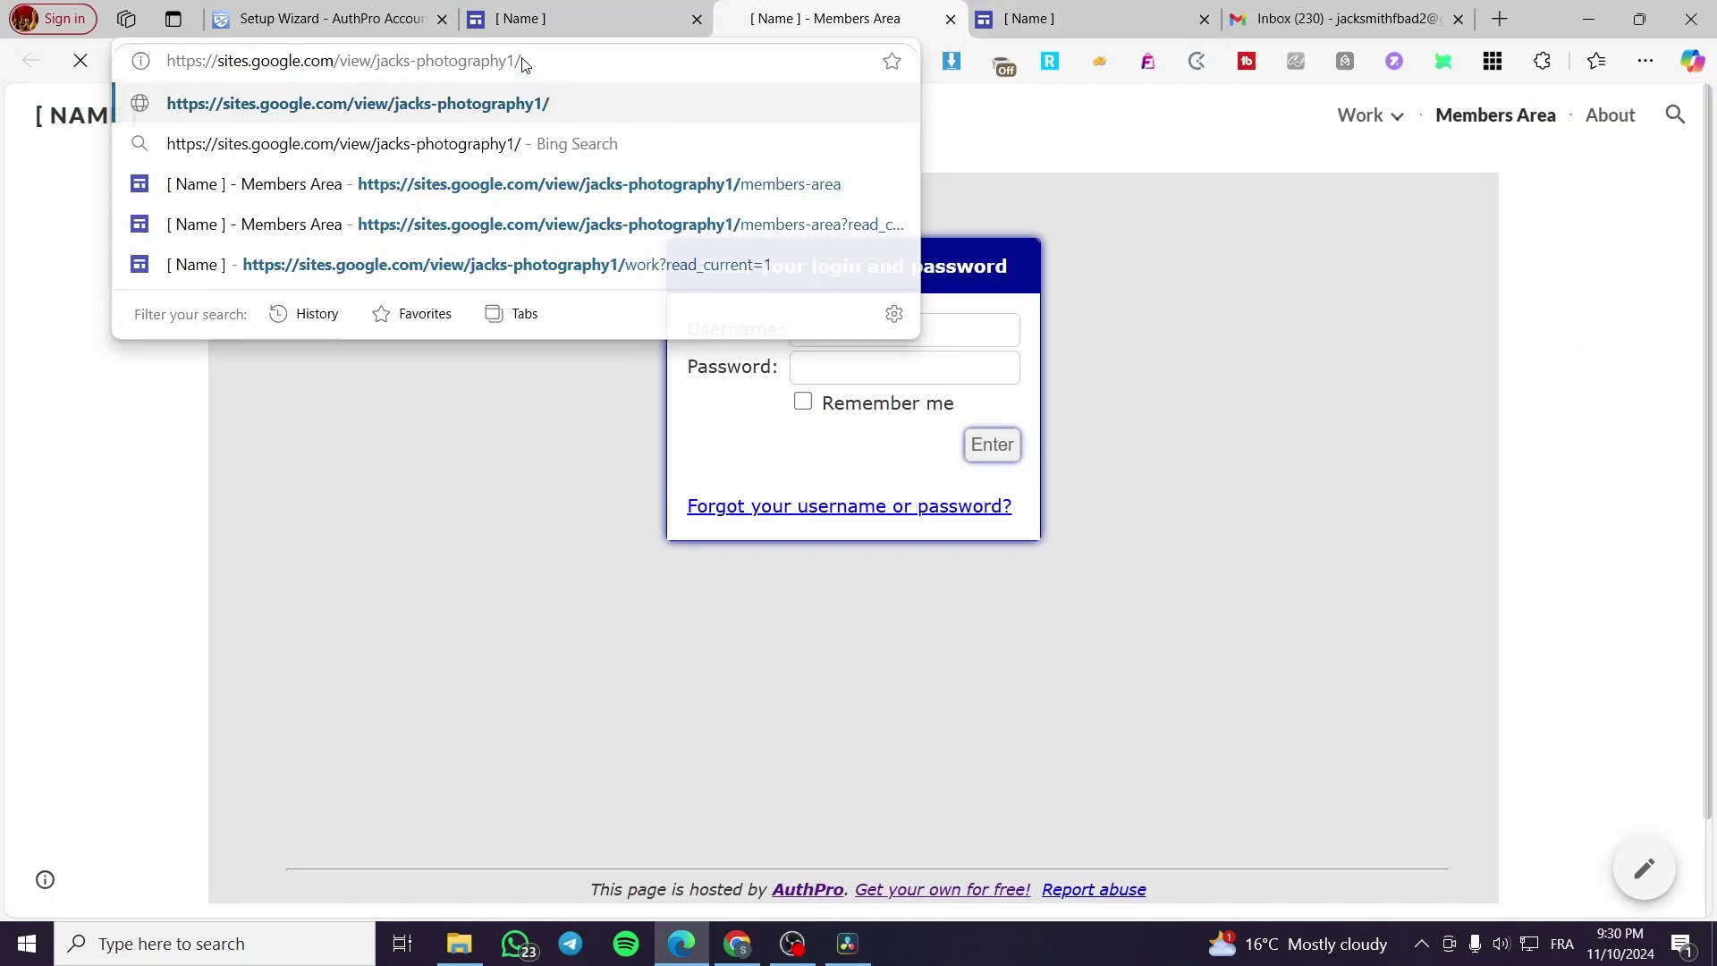
pyautogui.press('Return')
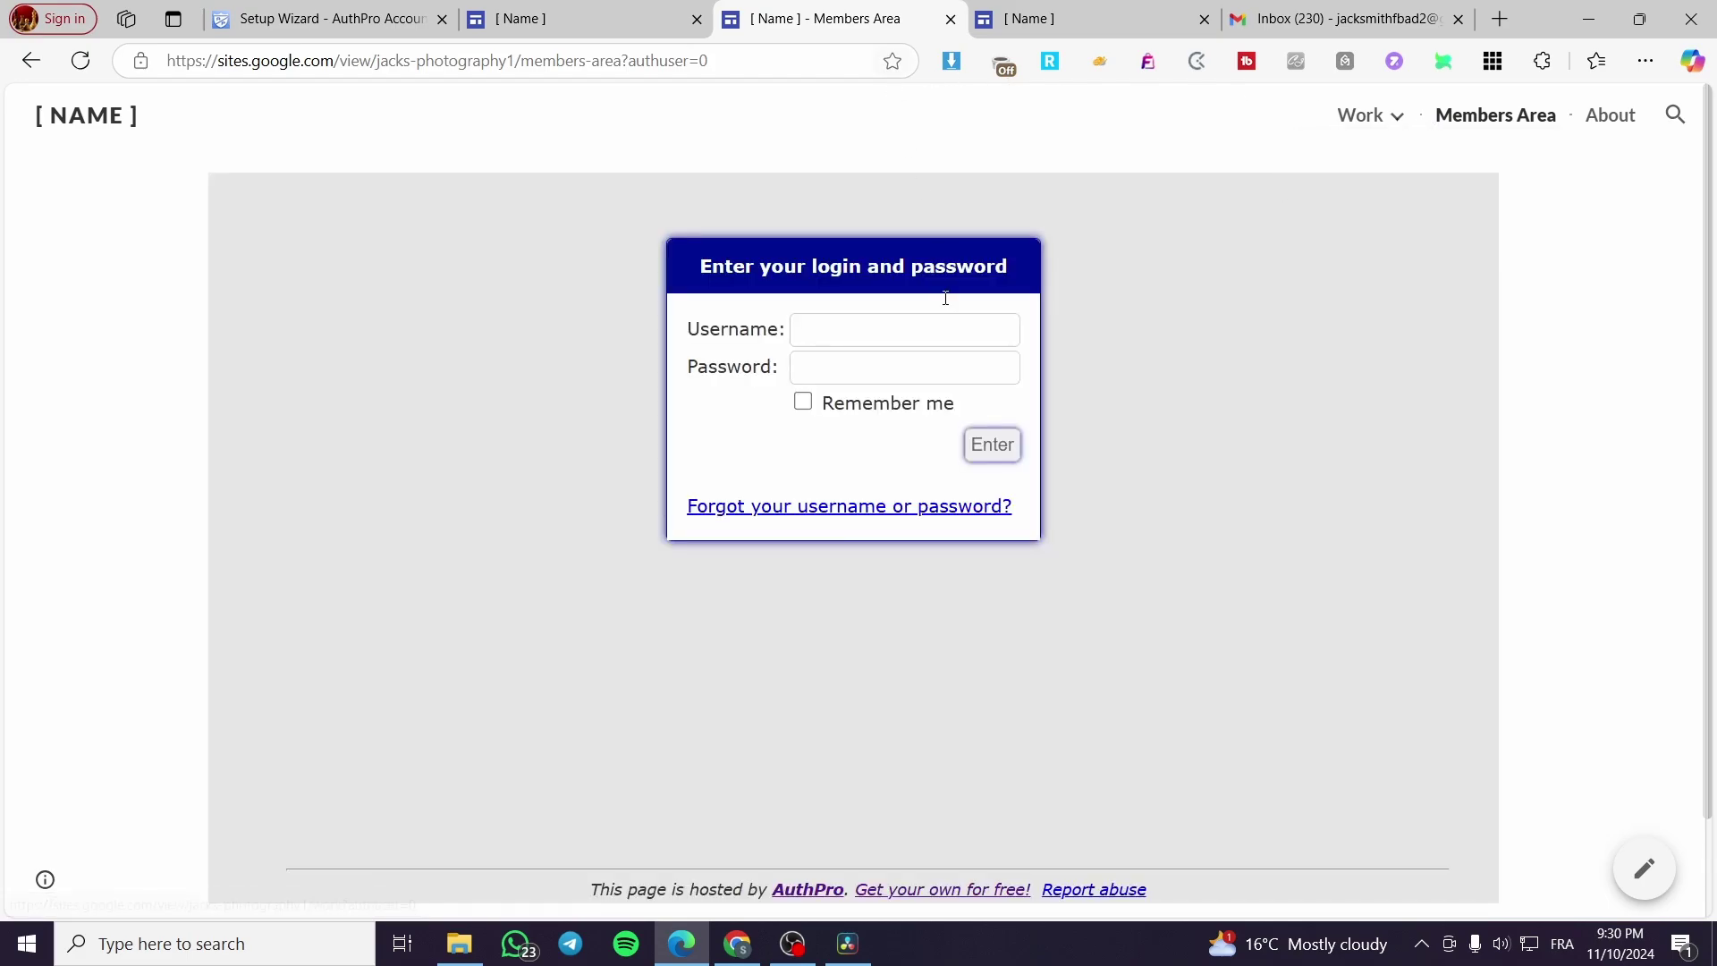
# Step: Log in through the Members Area form with the member's username and password
pyautogui.click(879, 340)
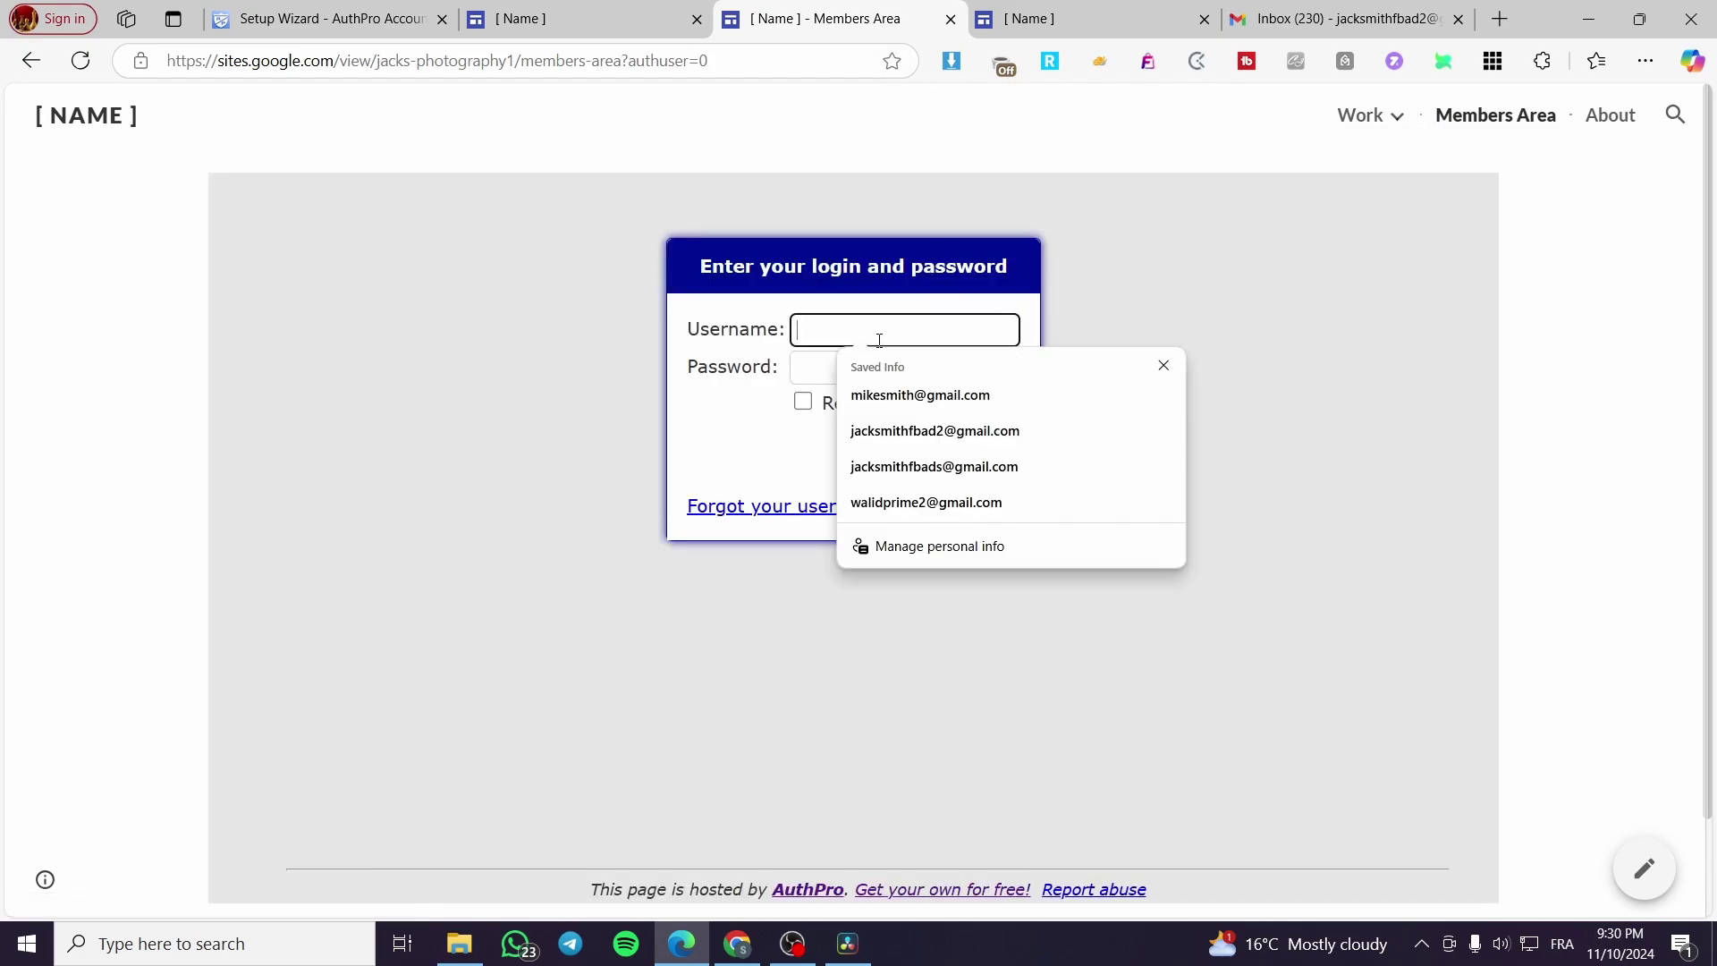
pyautogui.write('jj23')
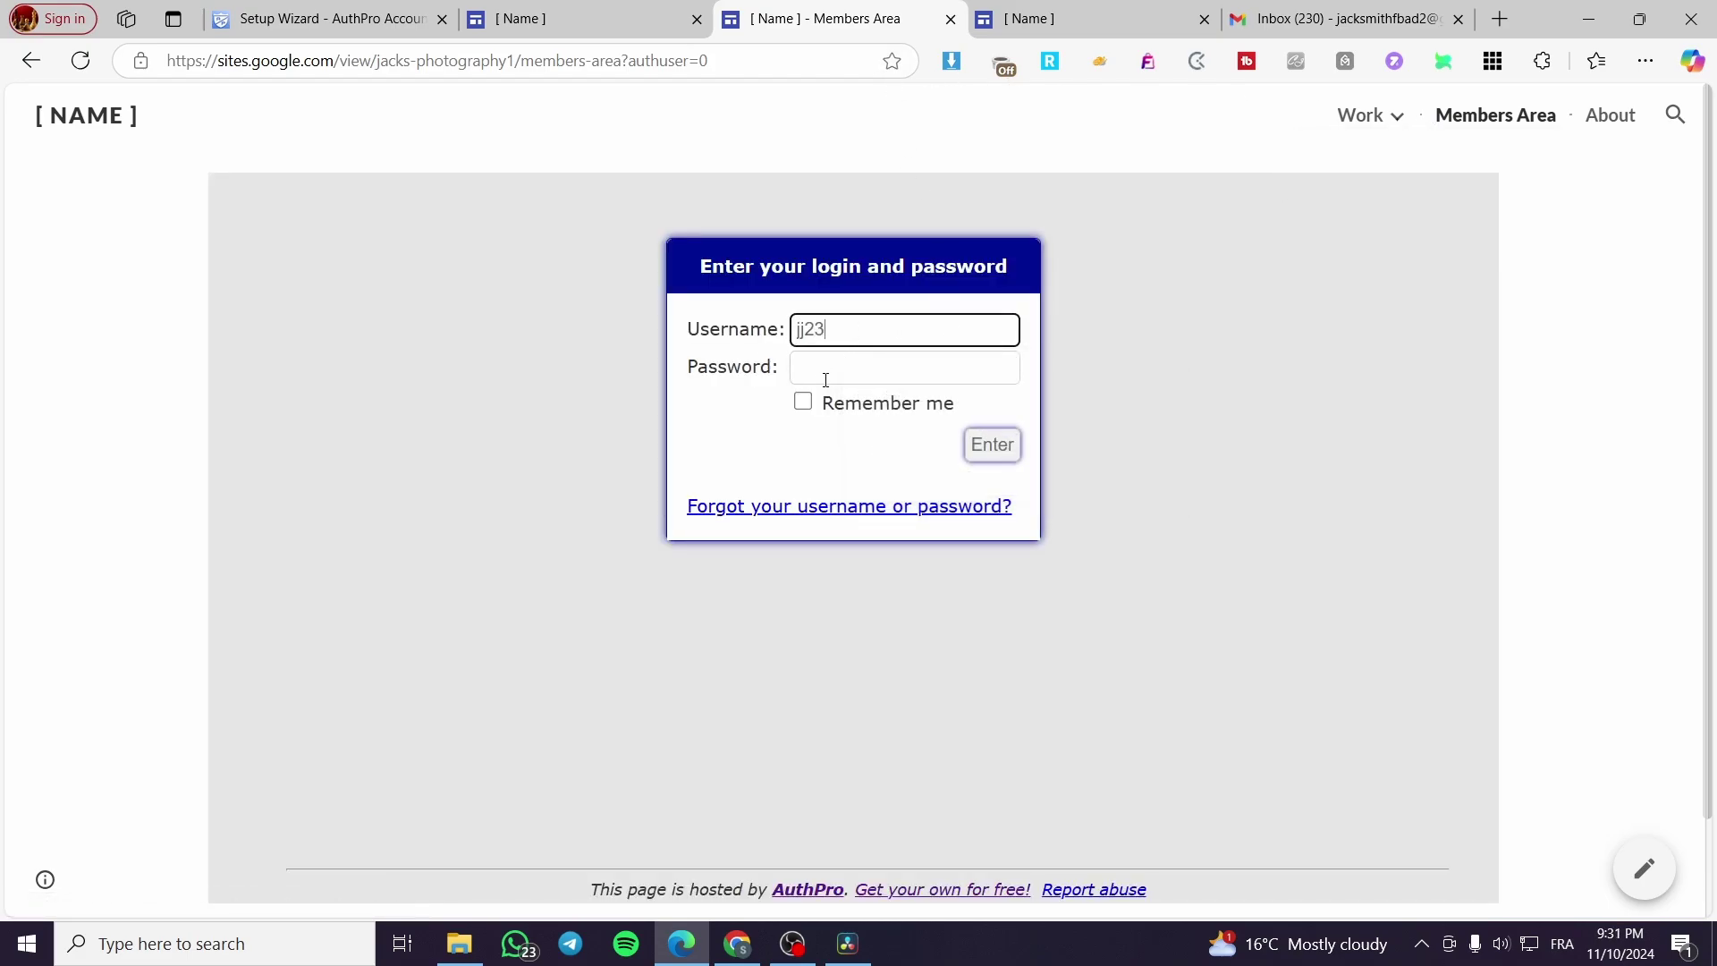
pyautogui.click(825, 380)
pyautogui.write('***')
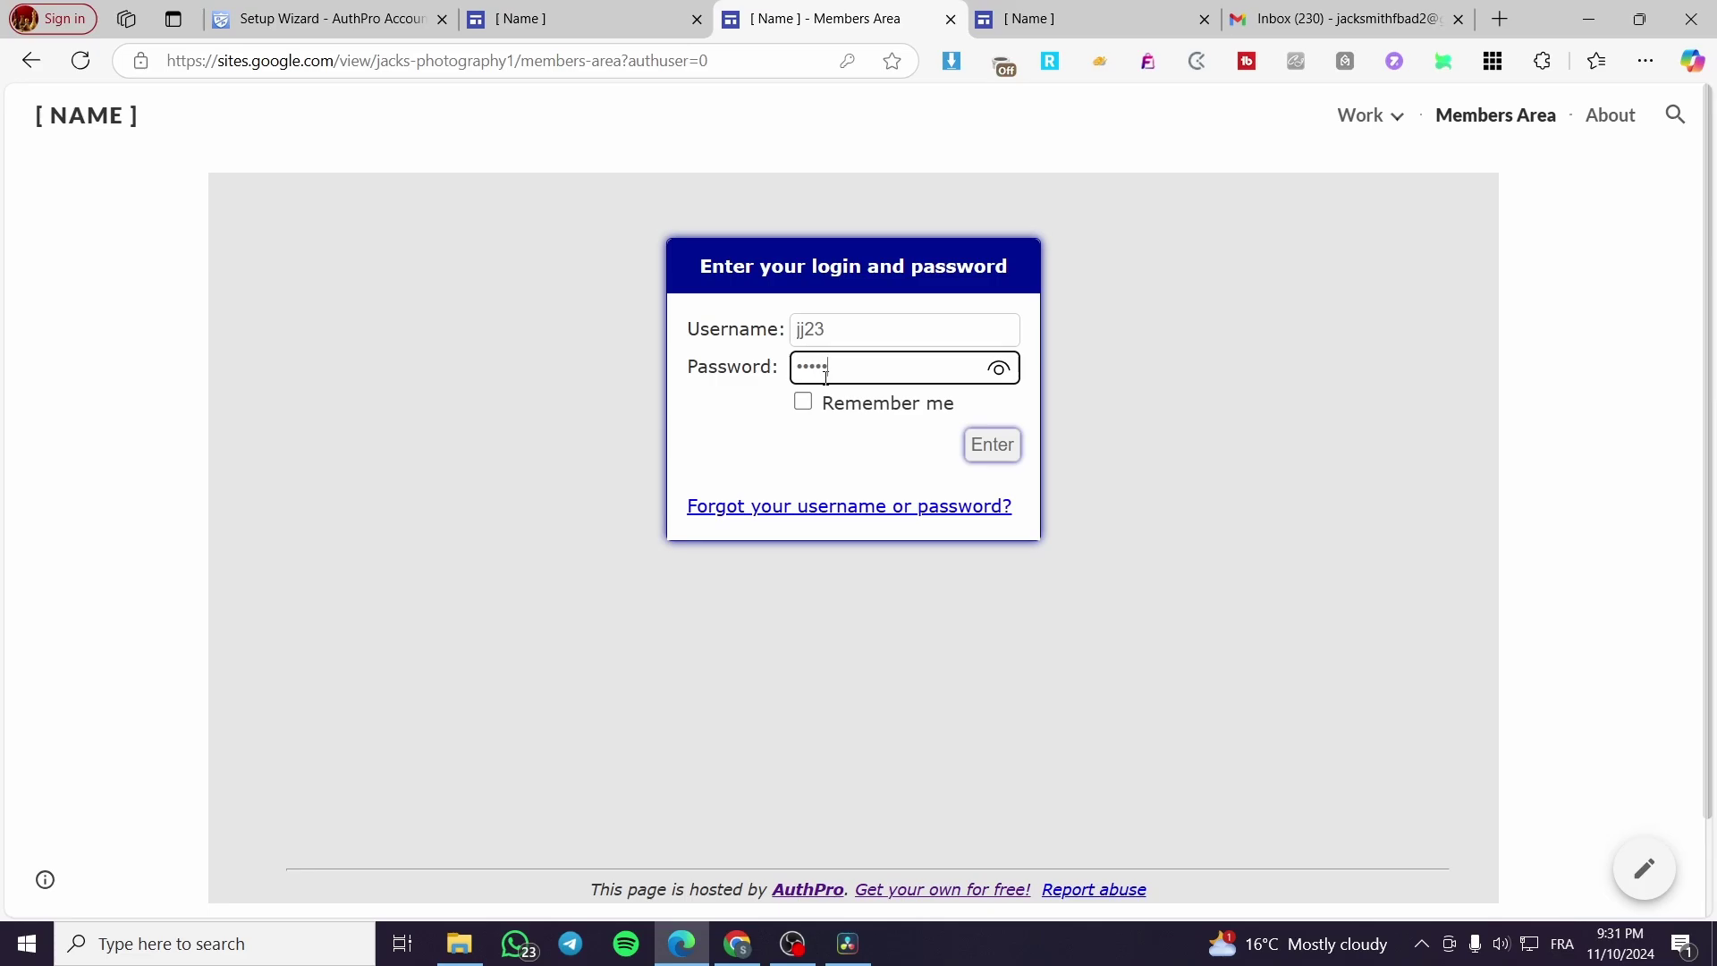
pyautogui.click(986, 450)
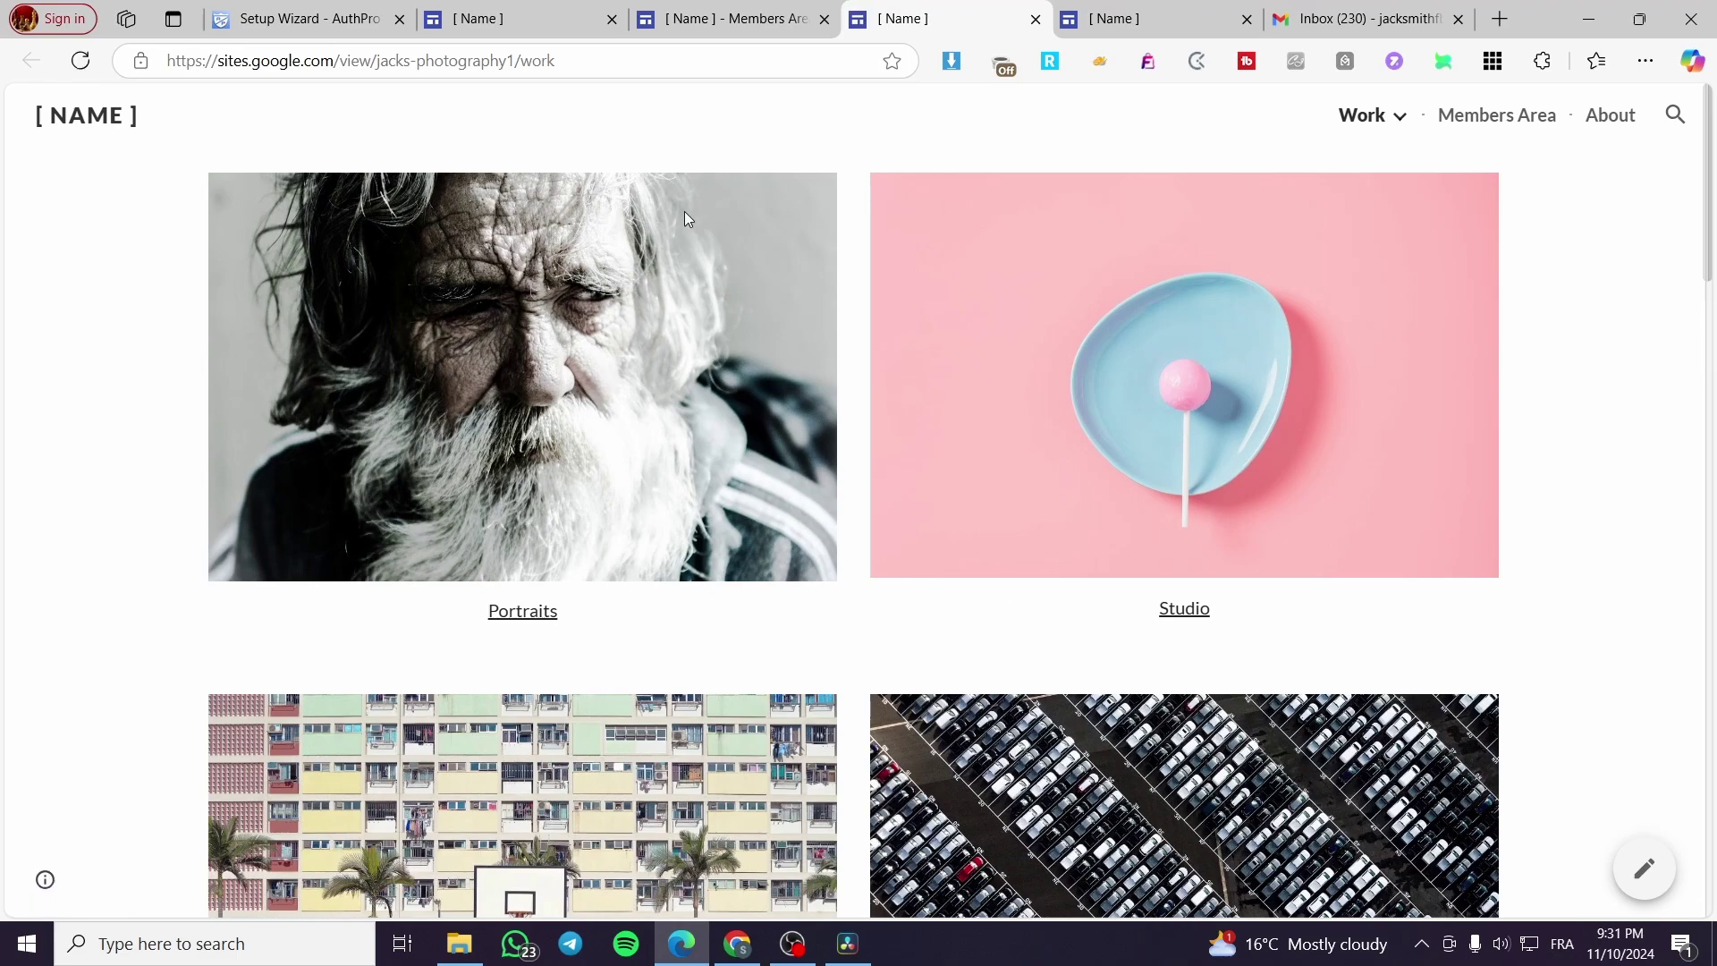
# Step: Close the extra login tab and open the AuthPro account manager dashboard
pyautogui.click(1038, 19)
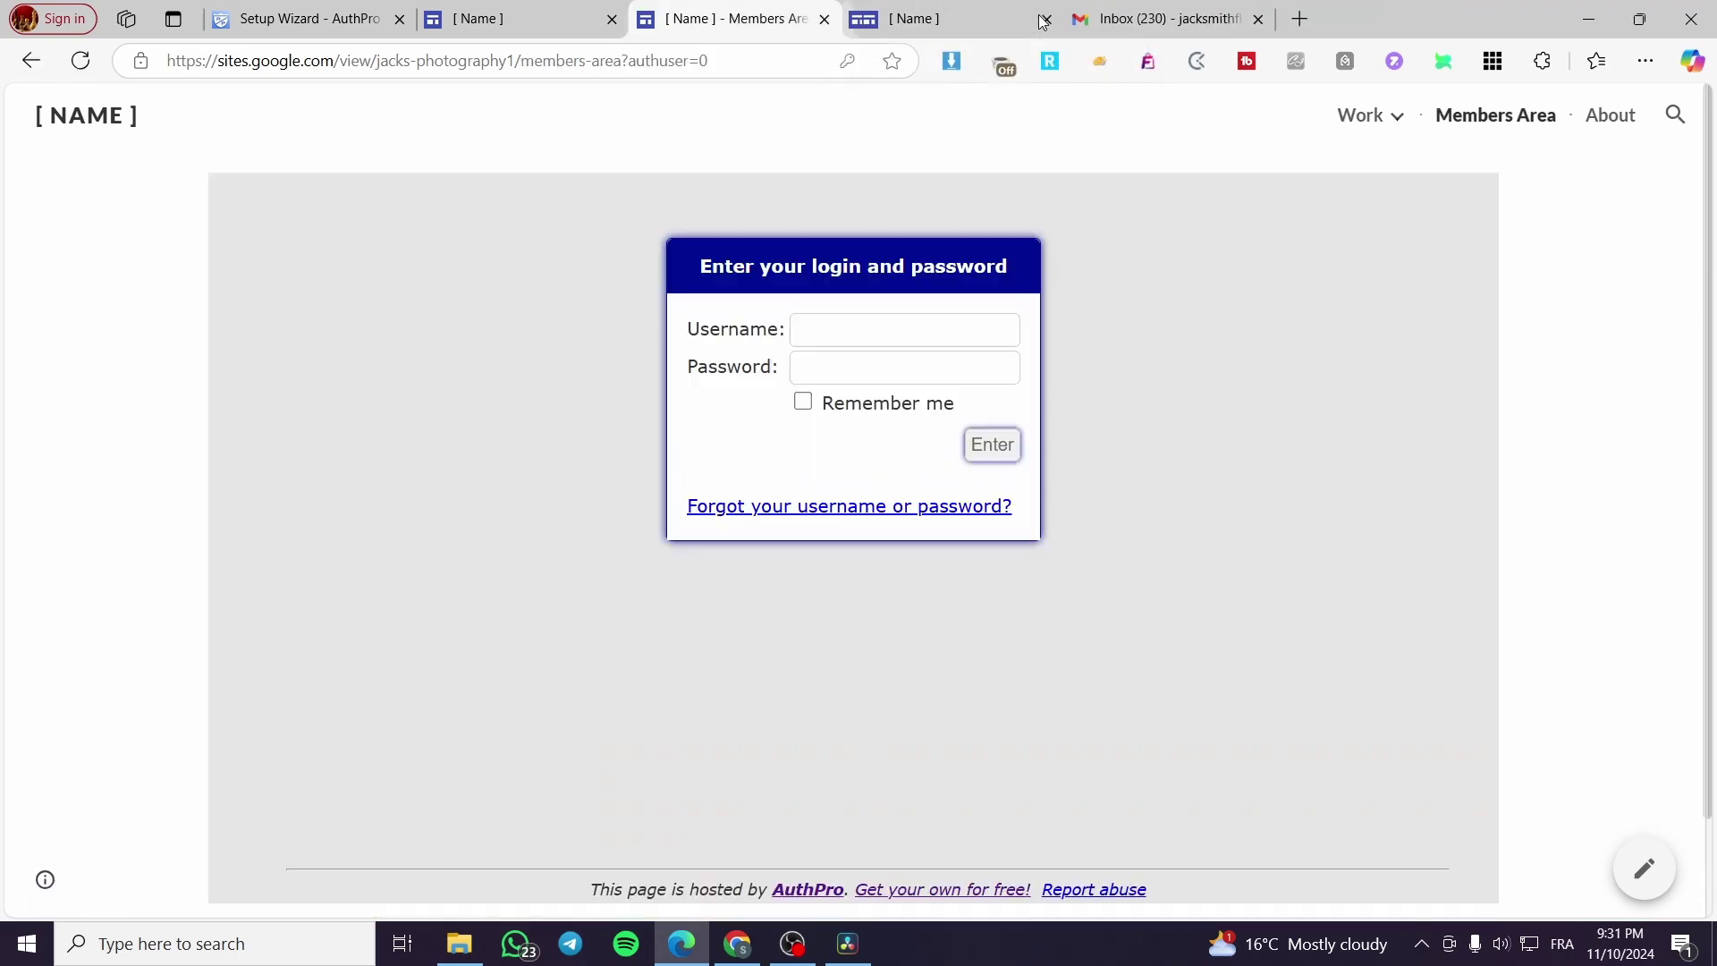
pyautogui.click(500, 17)
pyautogui.click(353, 9)
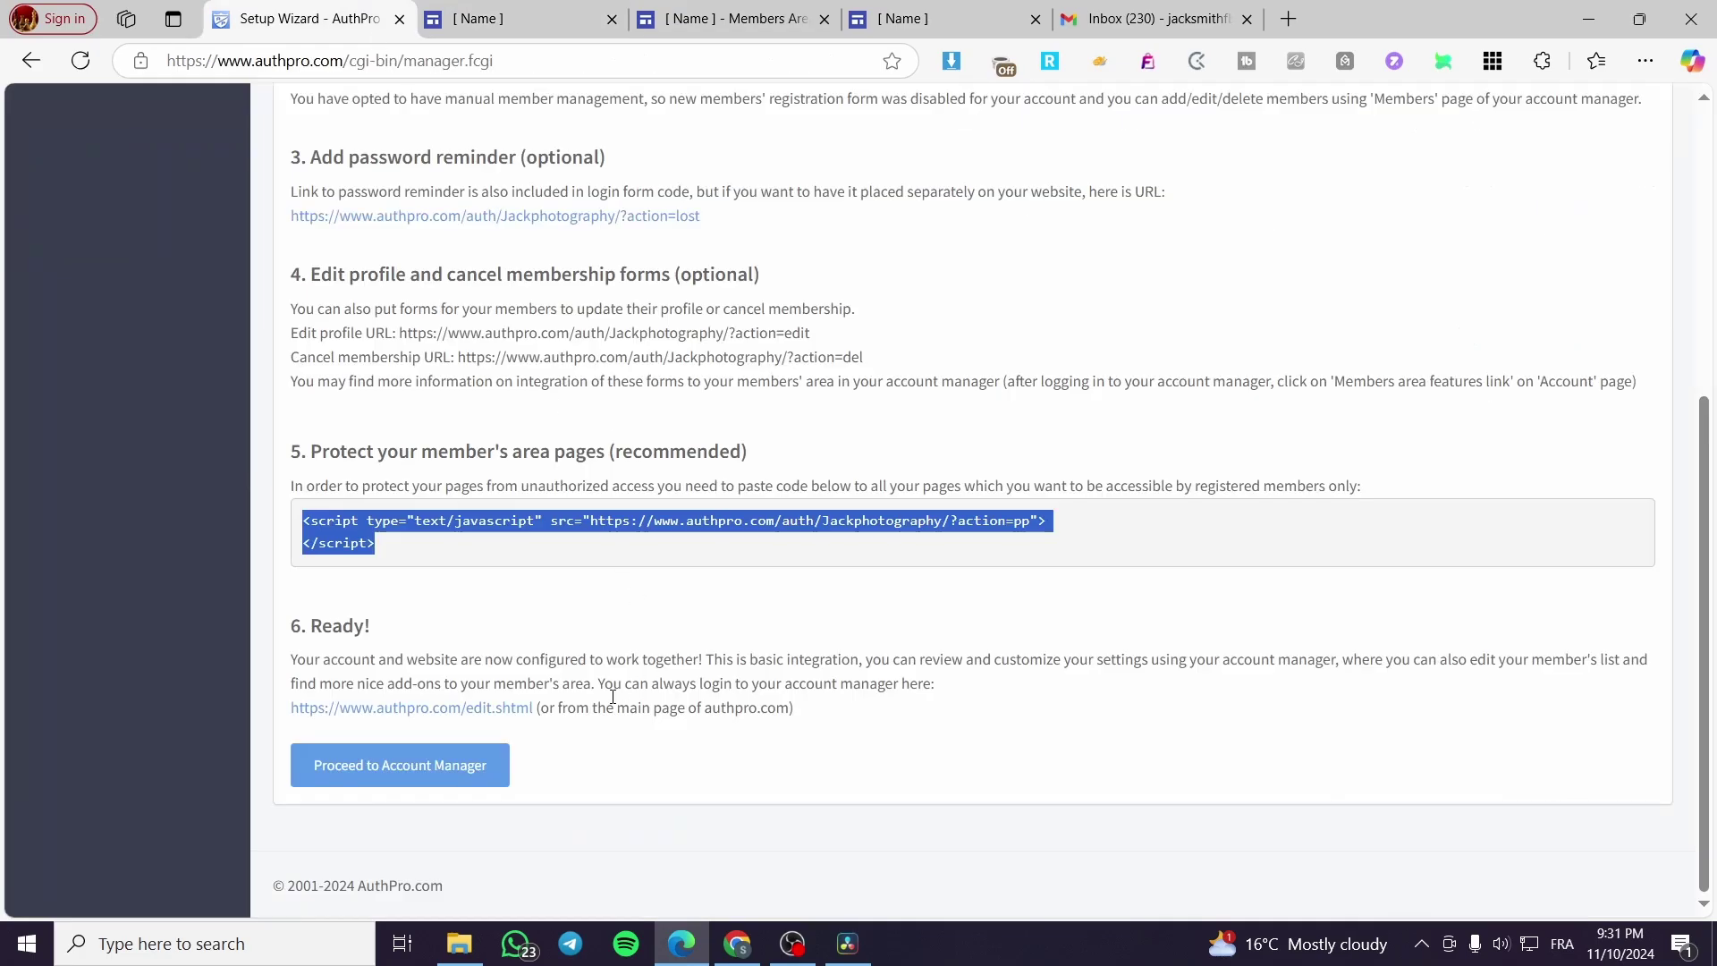
pyautogui.click(429, 761)
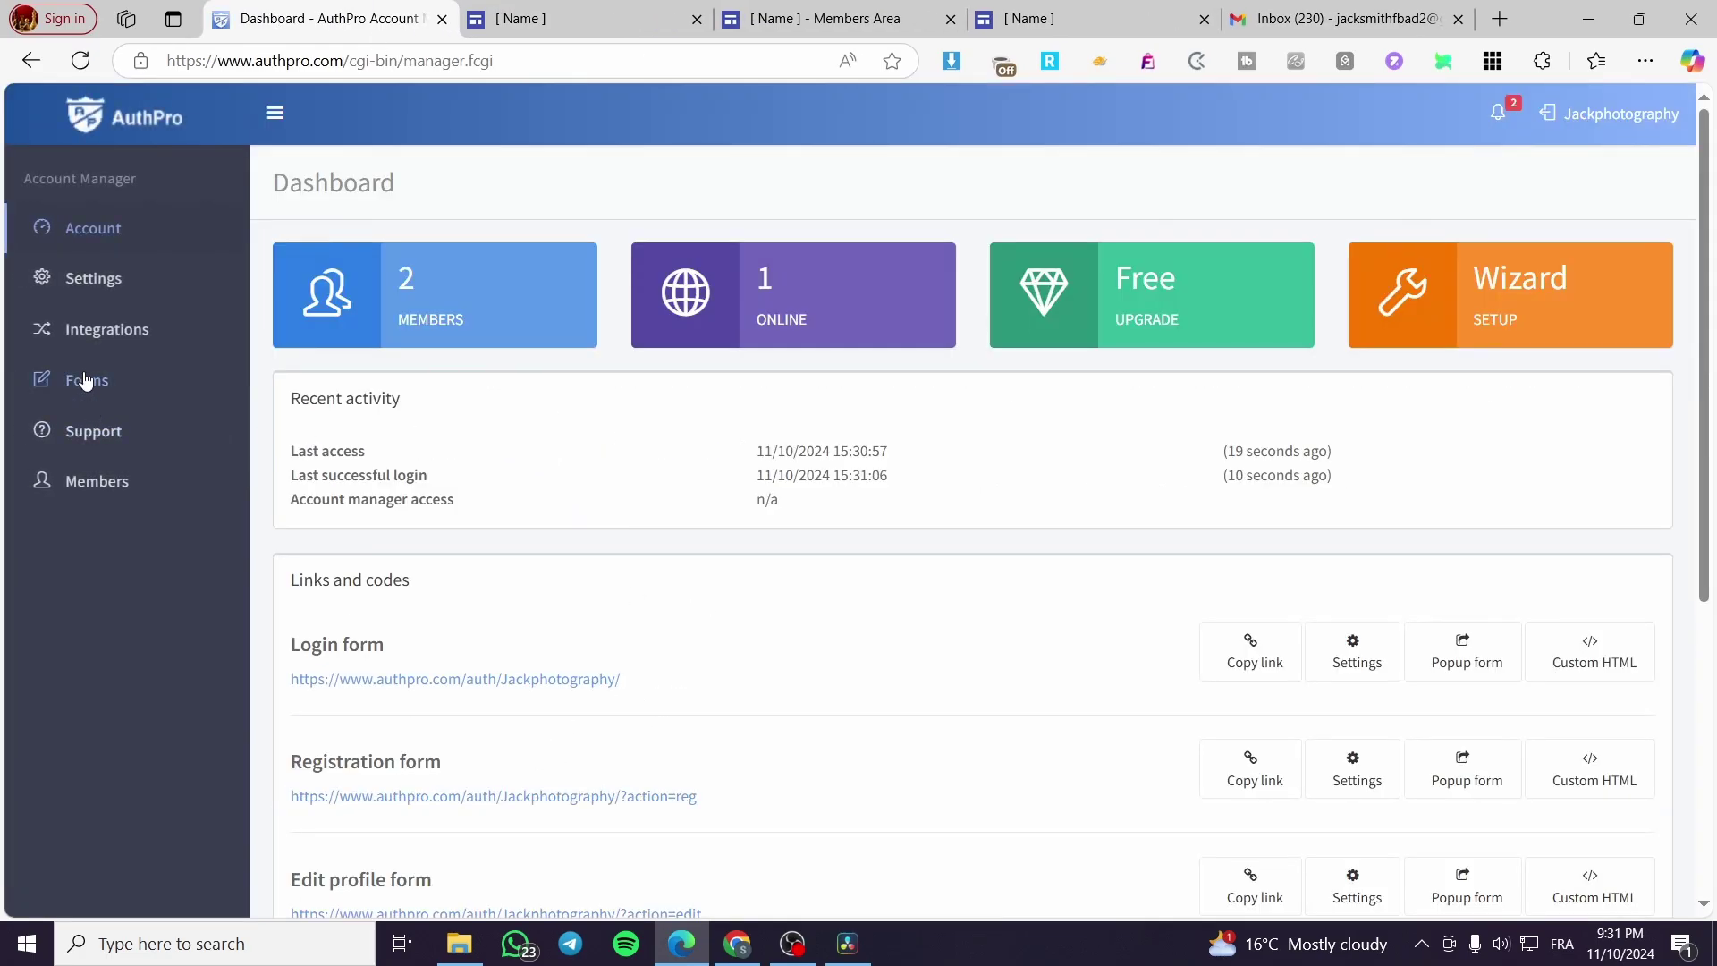
# Step: Check the login under the expanded Settings section, then close the Members Area tab
pyautogui.click(107, 279)
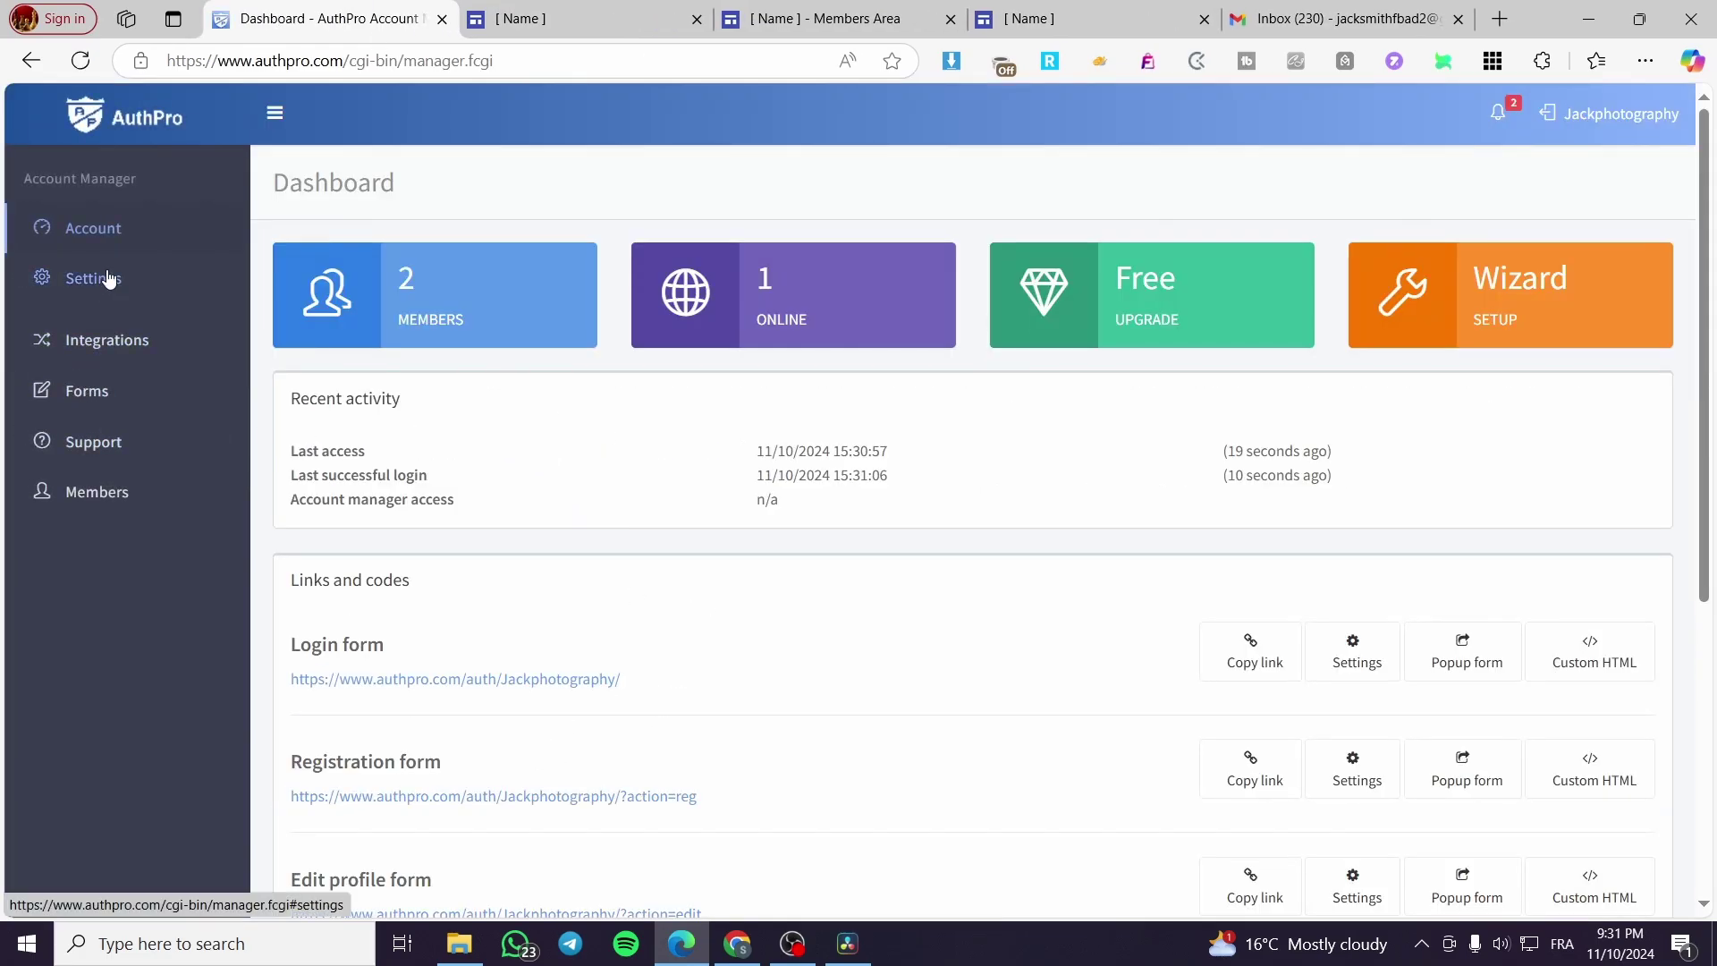
pyautogui.scroll(-2, 413, 501)
pyautogui.scroll(-3, 413, 502)
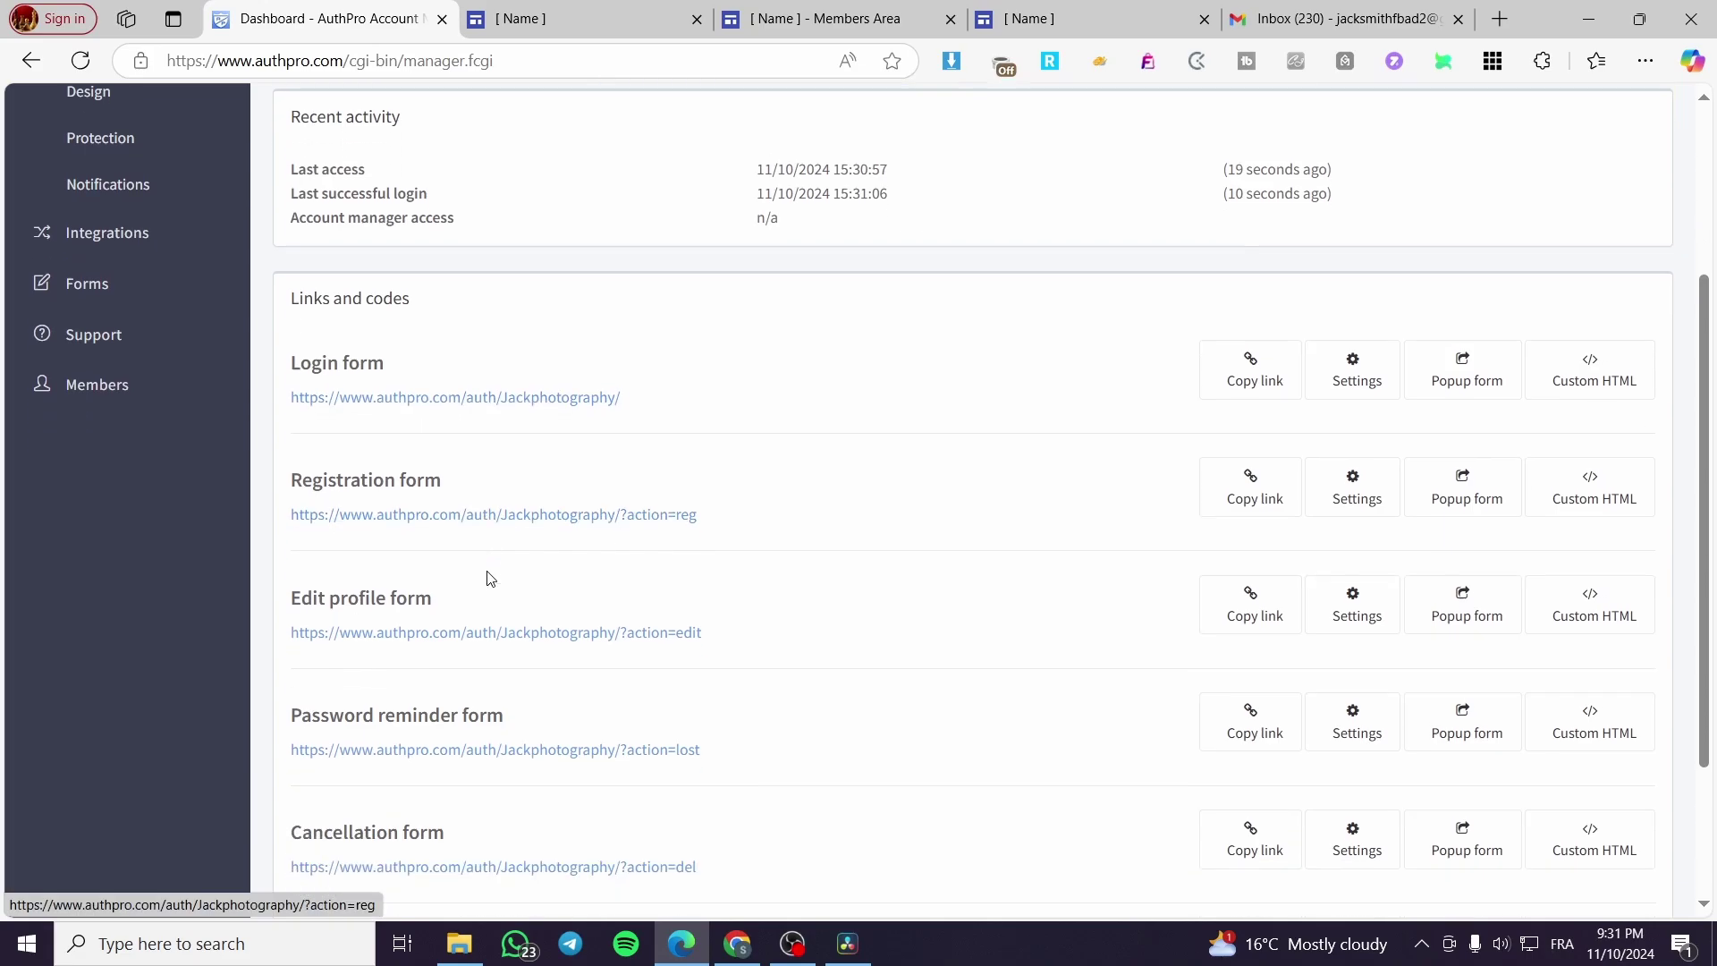
pyautogui.scroll(5, 816, 647)
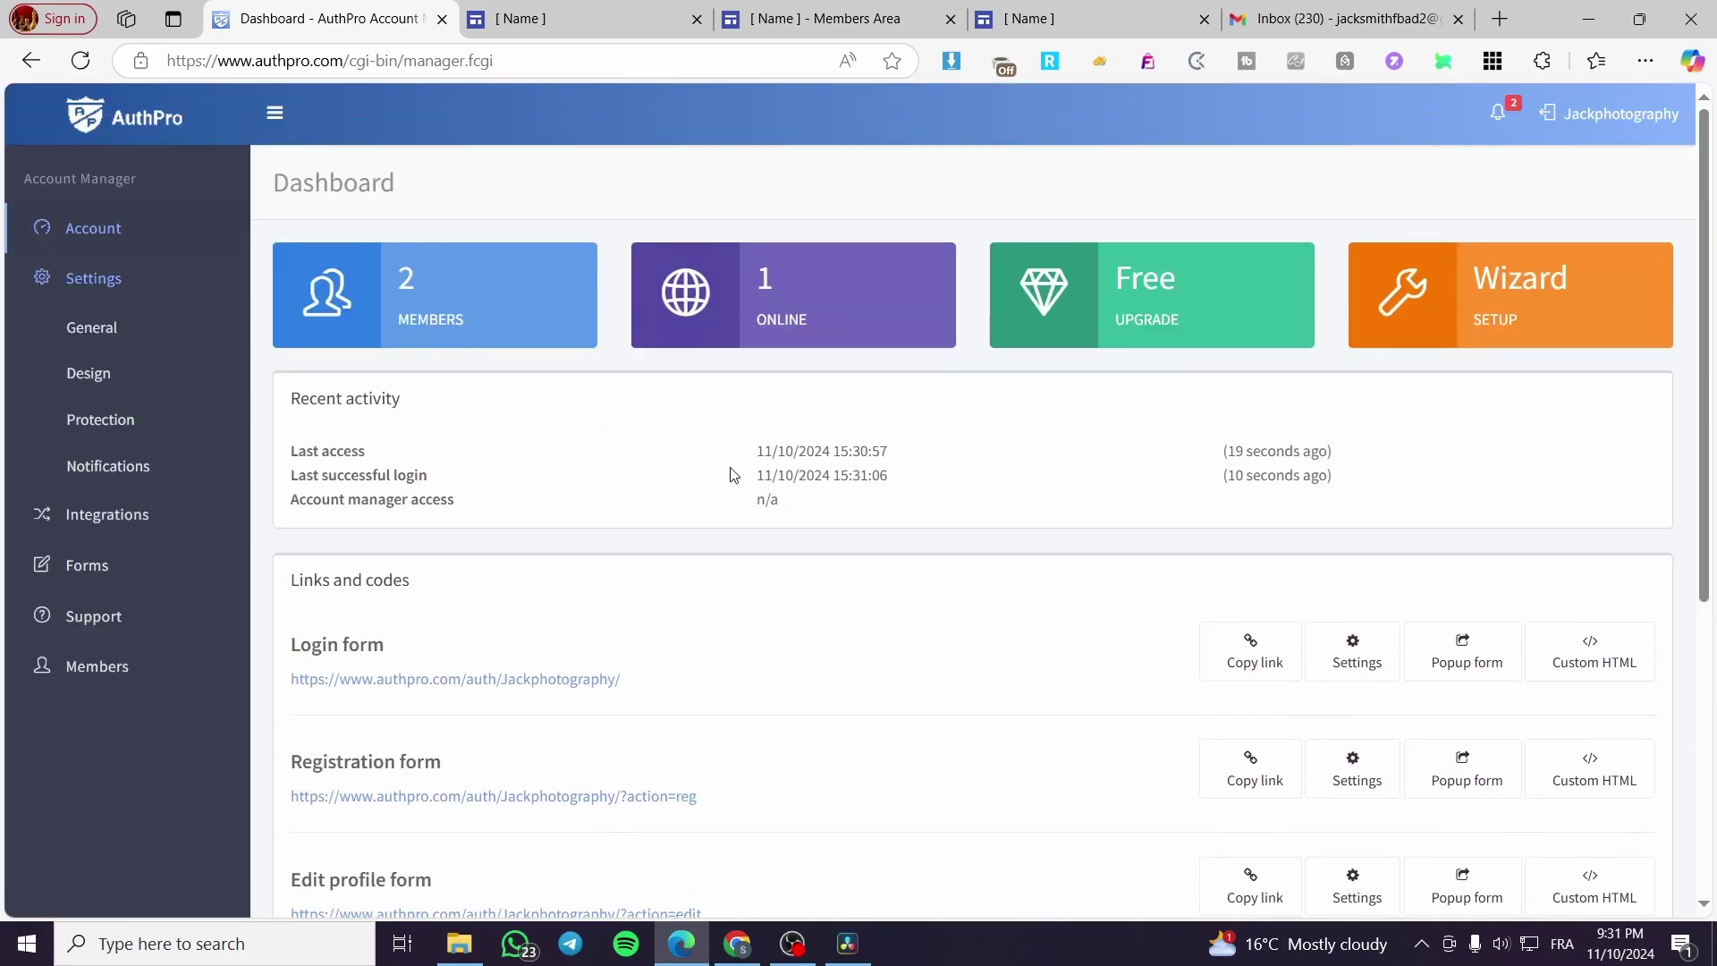
pyautogui.click(788, 10)
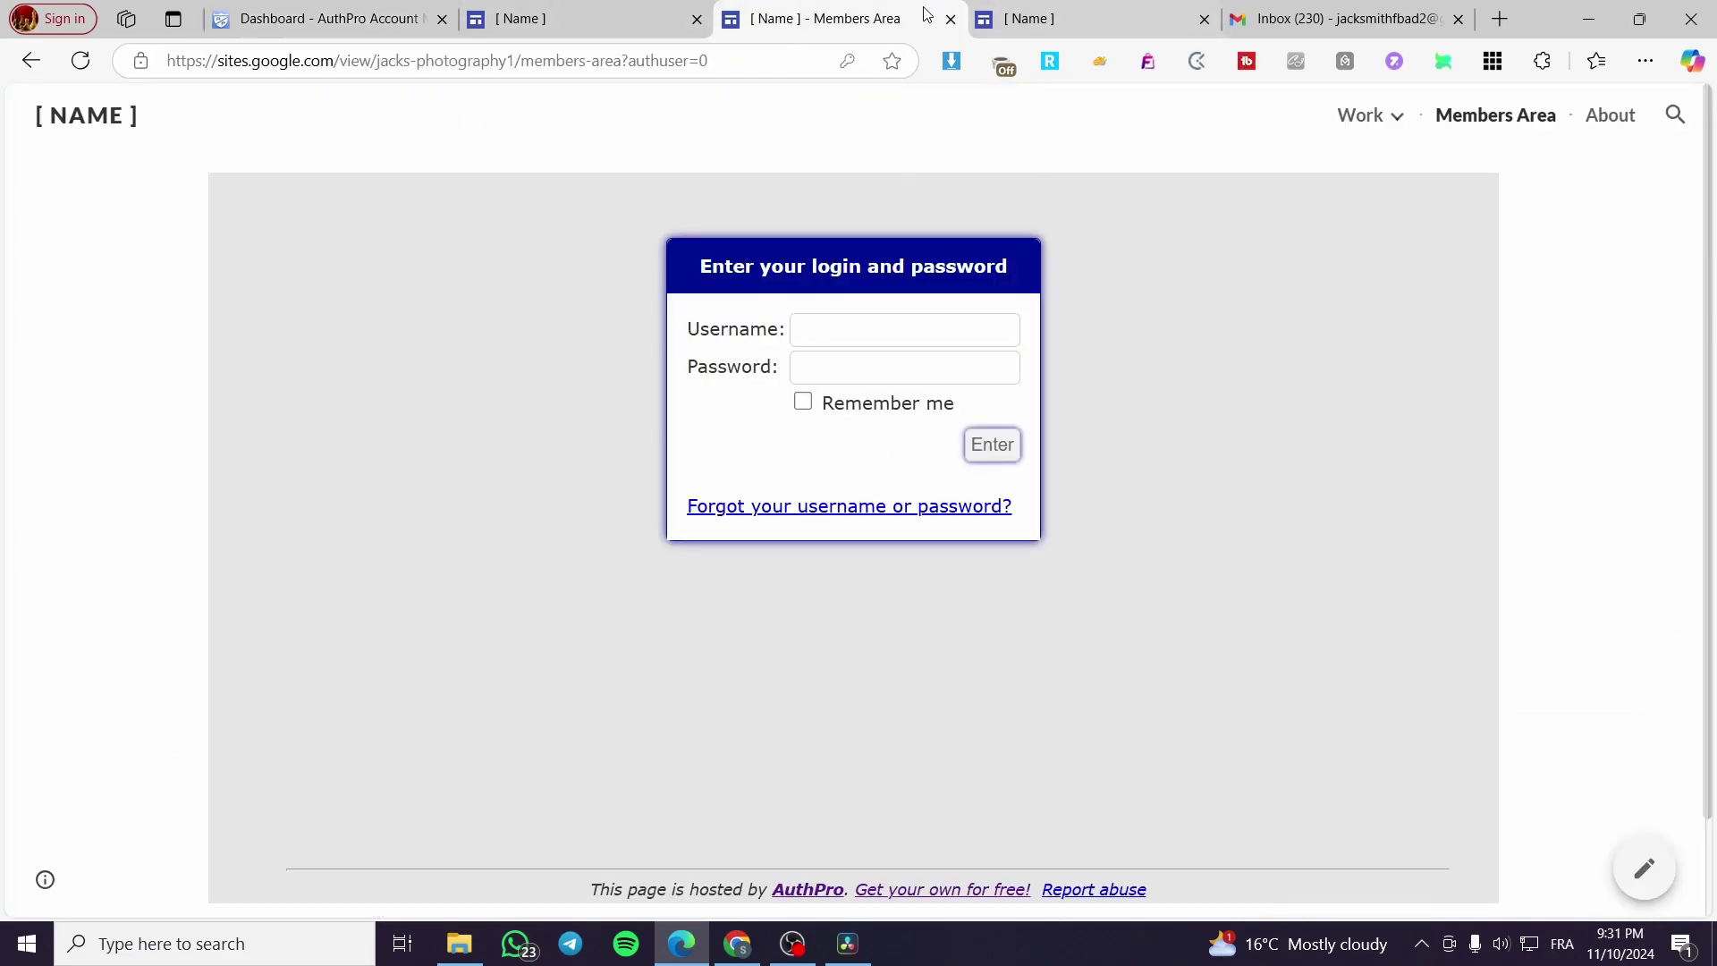
pyautogui.click(951, 19)
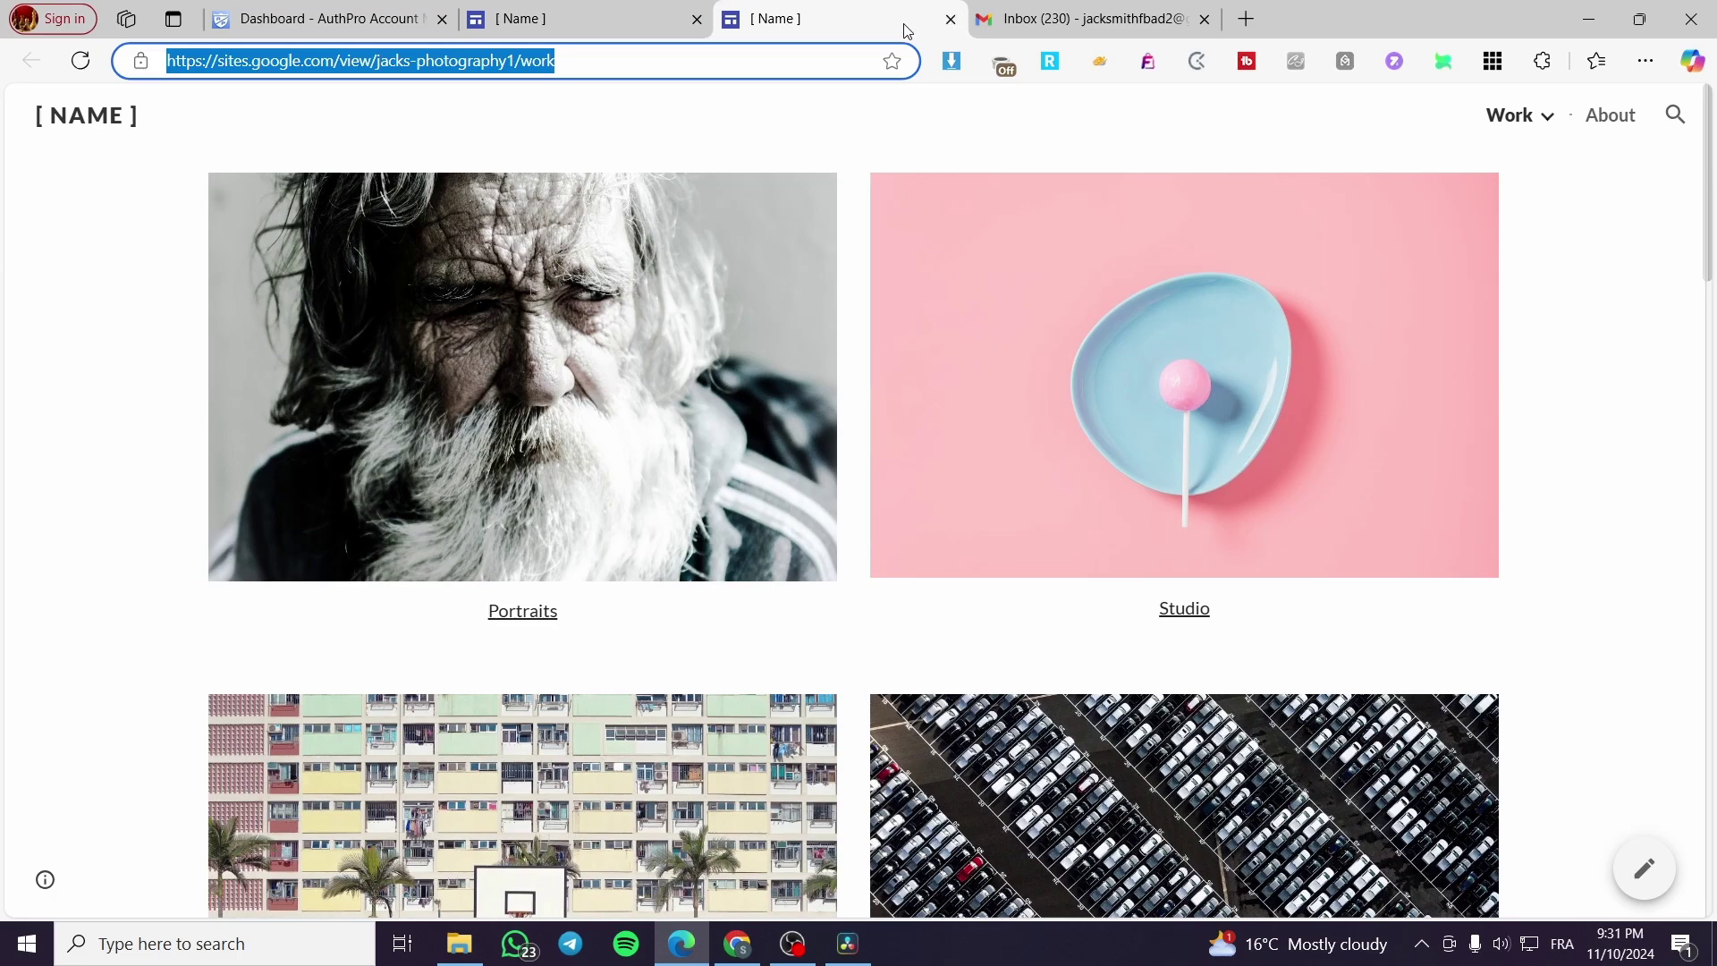